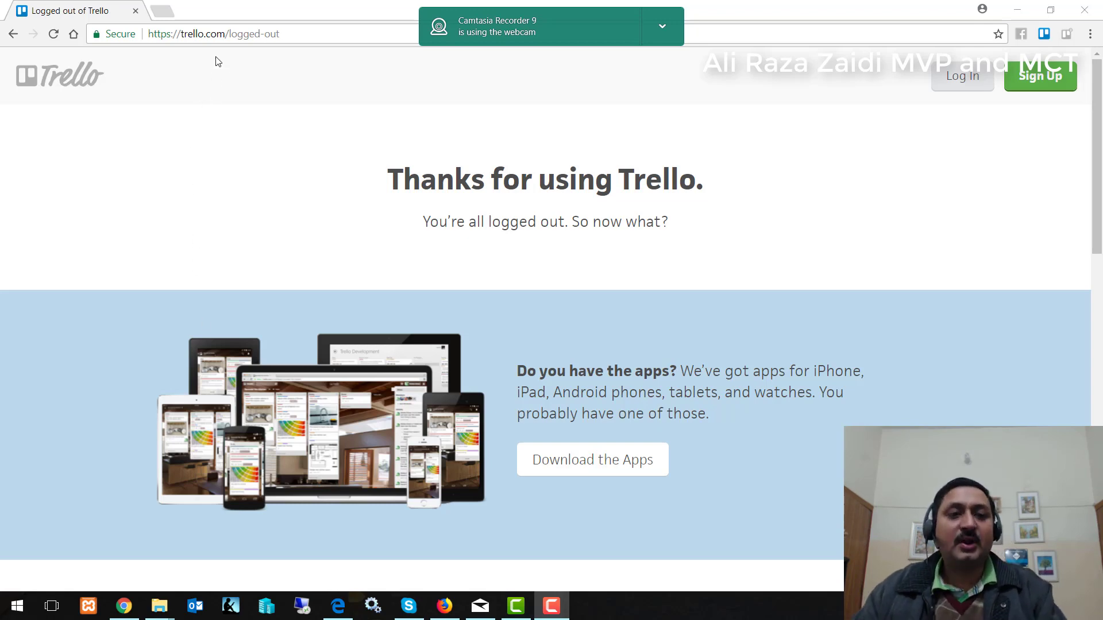
Go from Trello's 'Thanks for using Trello' page to the Log In page.
left_click(962, 75)
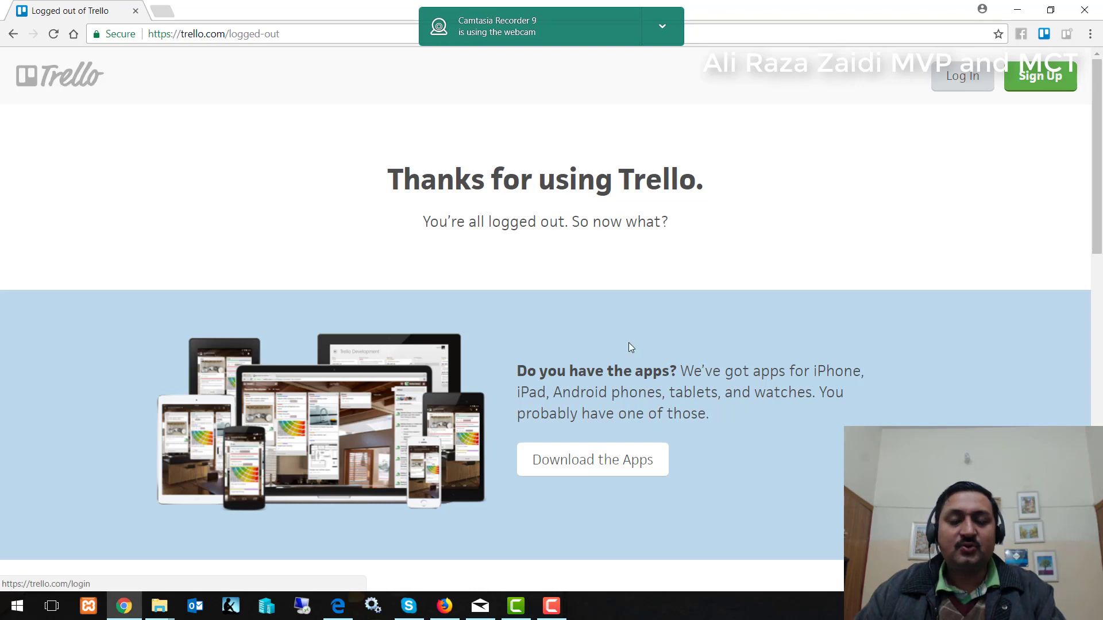
Log in with the saved account e-mail from autocomplete and the account password.
scroll(661, 342, "down", 4)
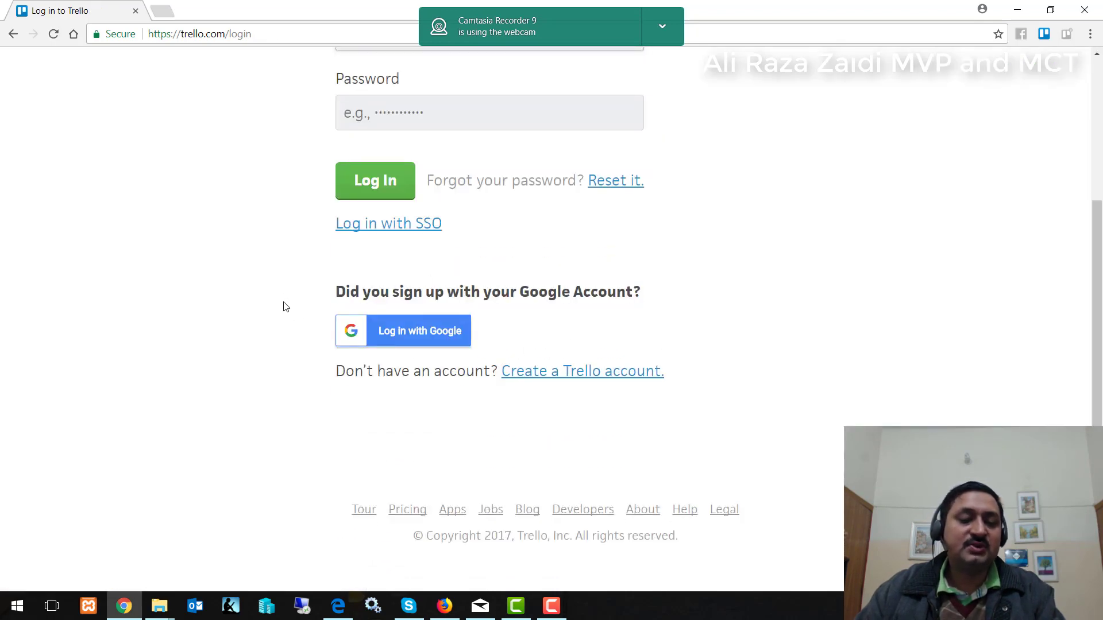
scroll(731, 310, "up", 4)
left_click(449, 229)
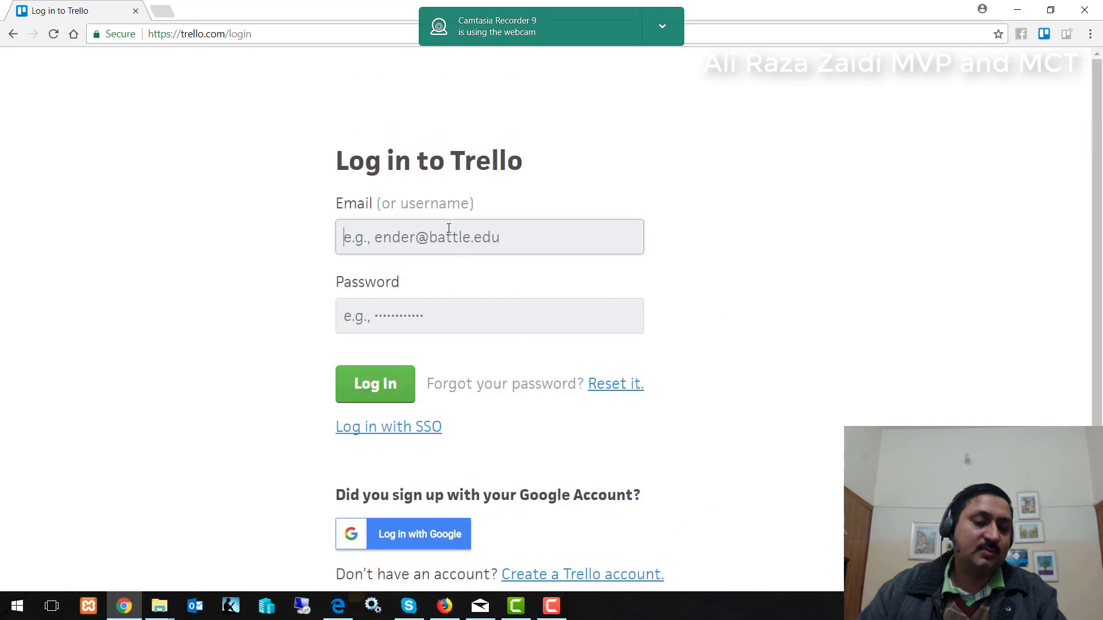
type("alir")
key("Down")
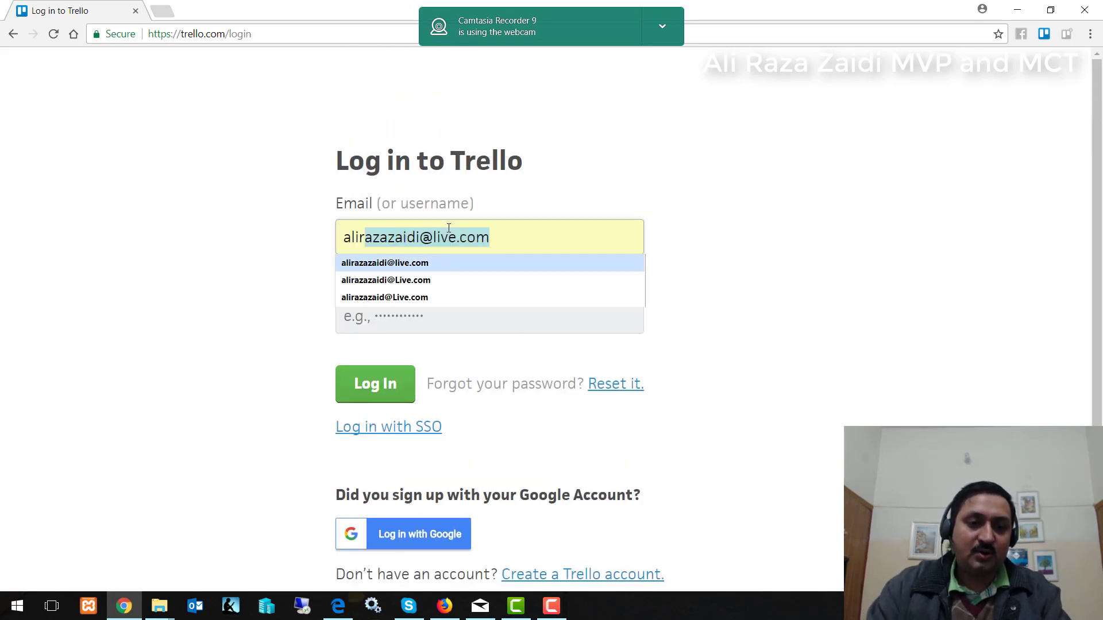
key("Tab")
type("*********")
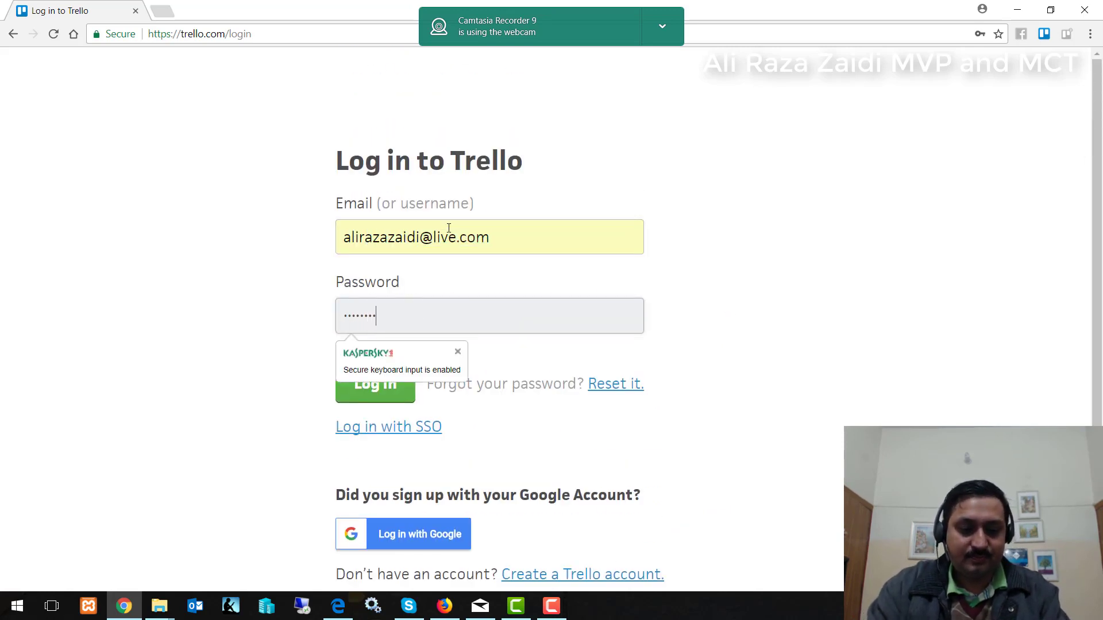
type("**")
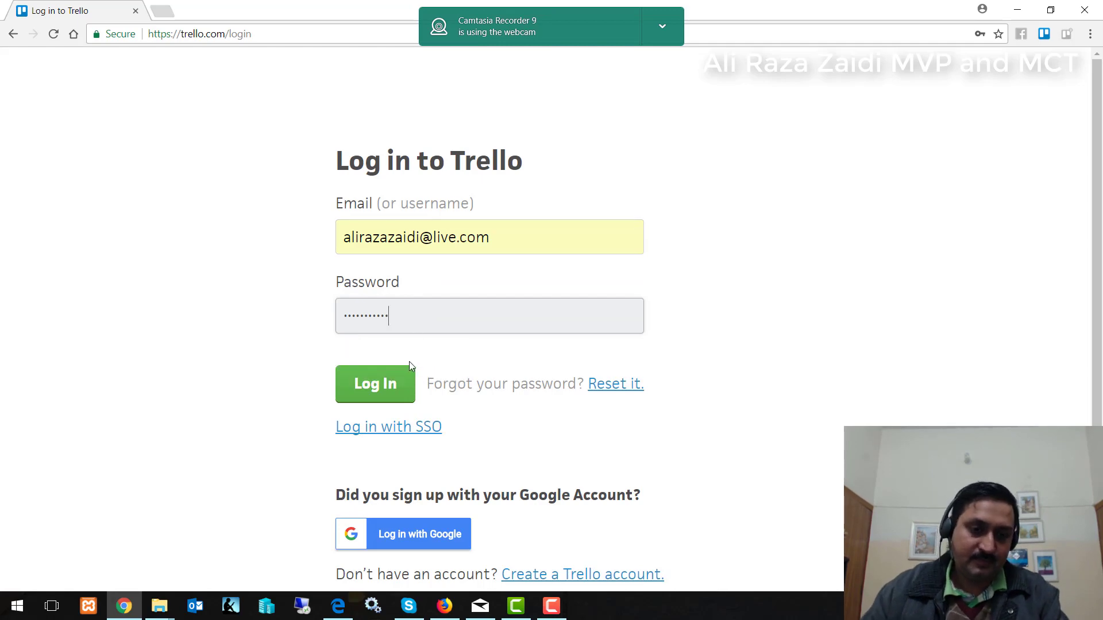
left_click(395, 390)
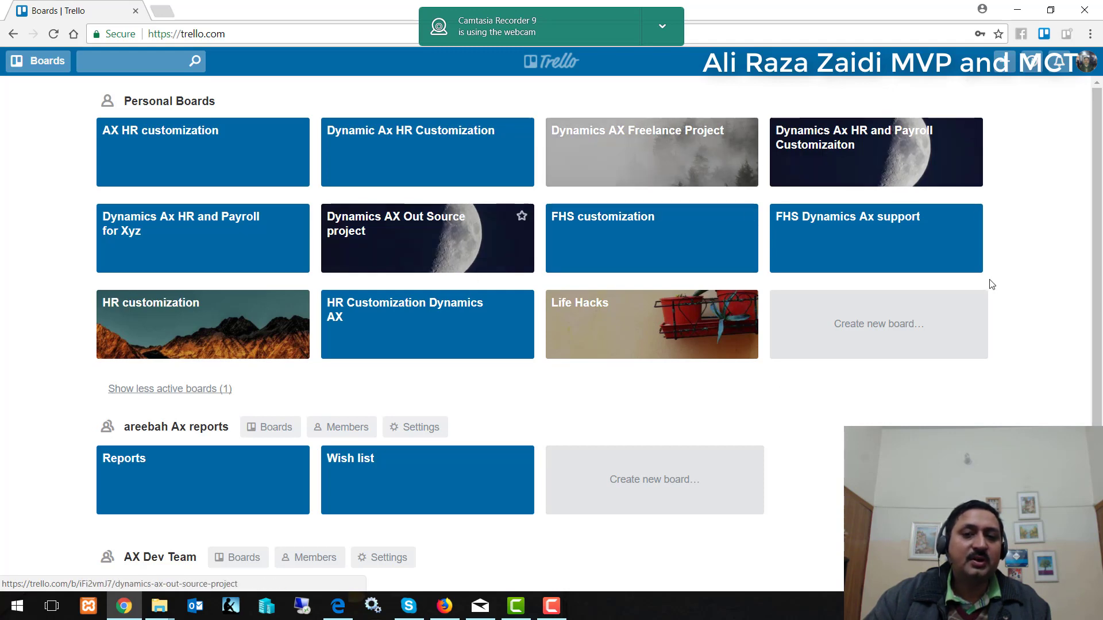
Open the 'FHS Dynamics Ax support' board and scroll sideways through its lists.
left_click(837, 217)
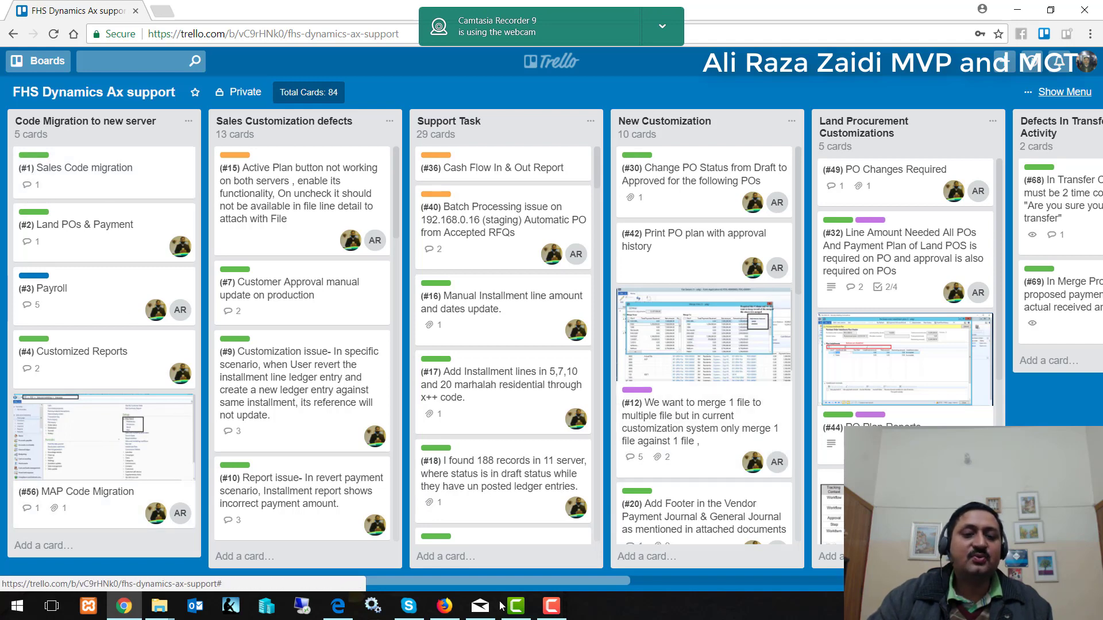
left_click_drag(377, 577, 358, 591)
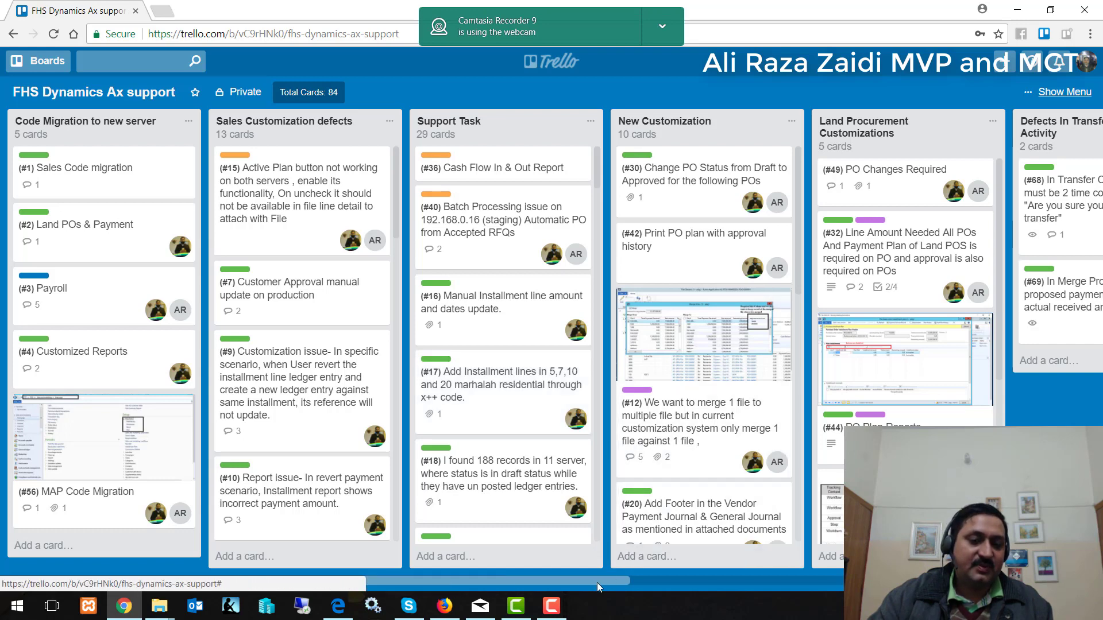
Create a new board titled 'HR Customization For d365'.
left_click(38, 61)
scroll(92, 287, "down", 6)
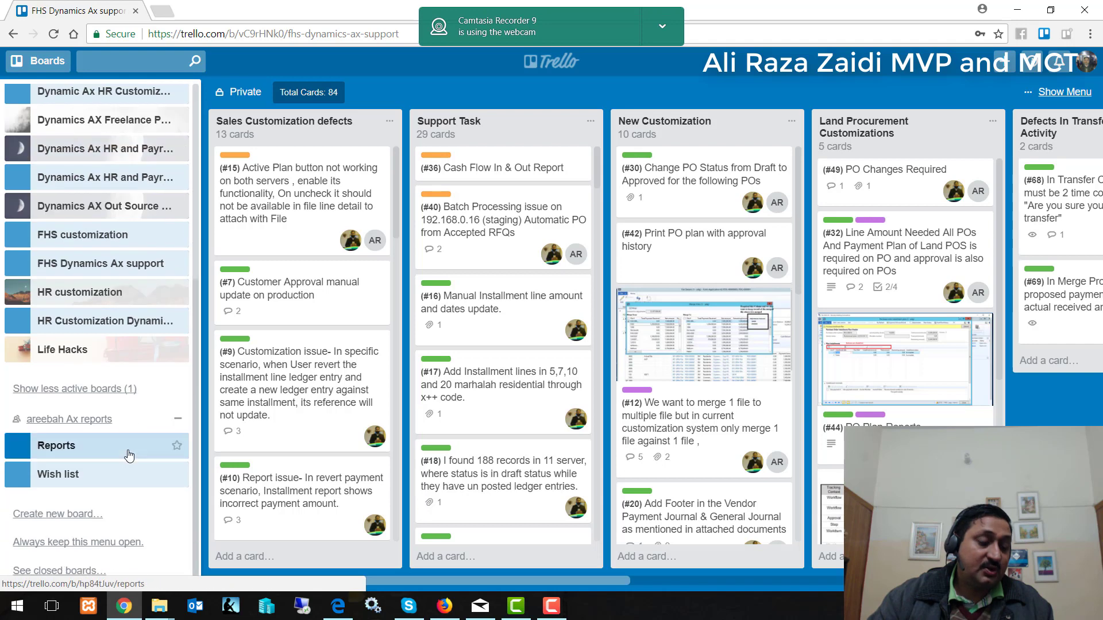
left_click(144, 514)
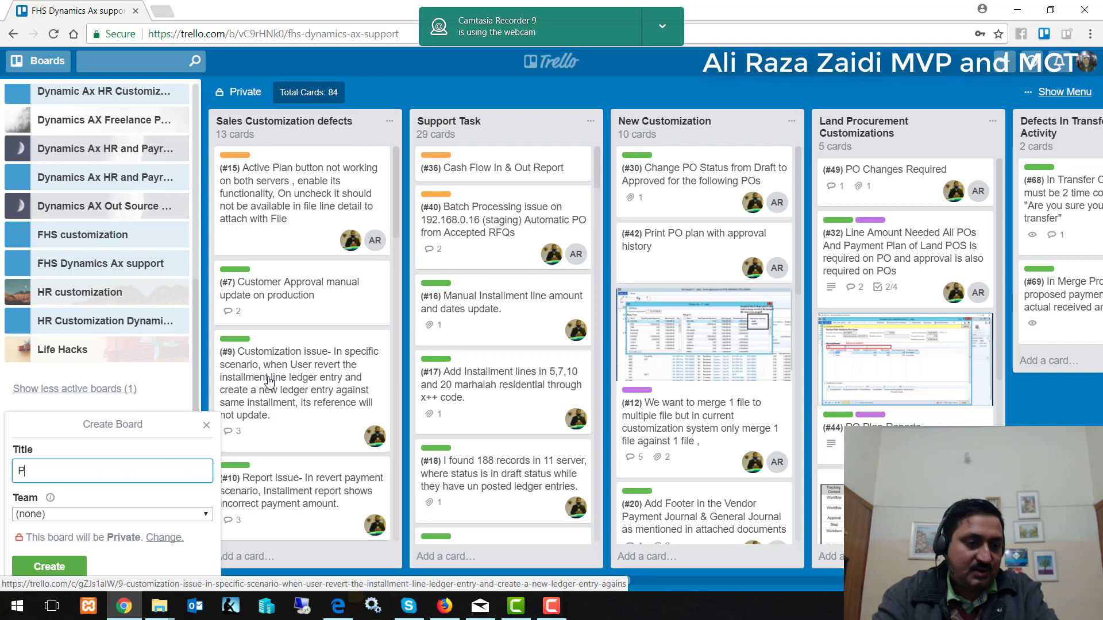
type("HR")
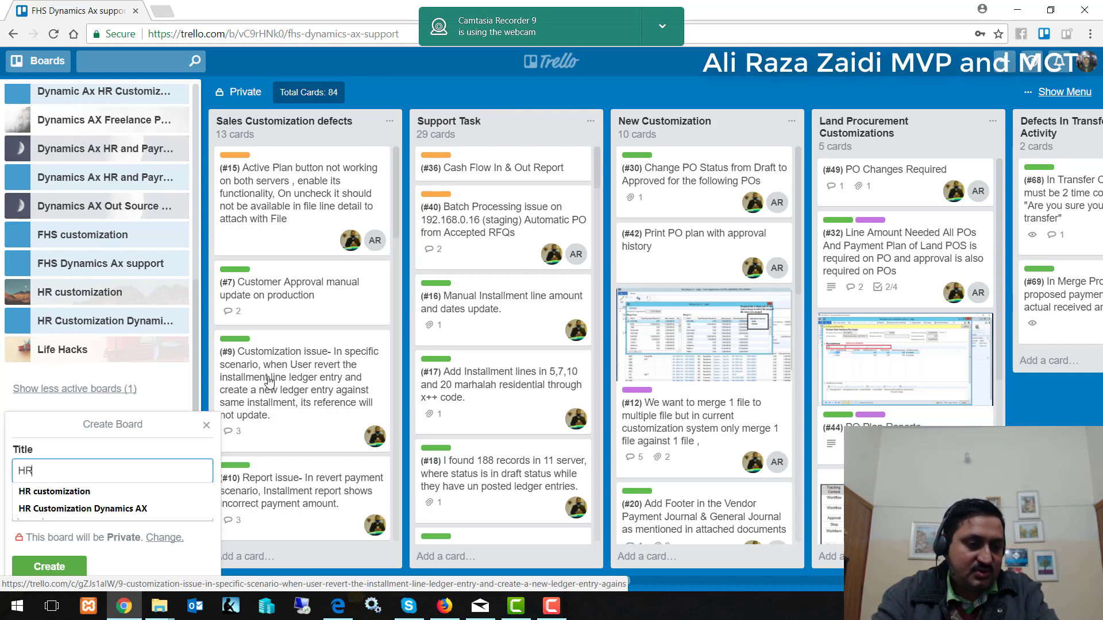
type(" Customiz")
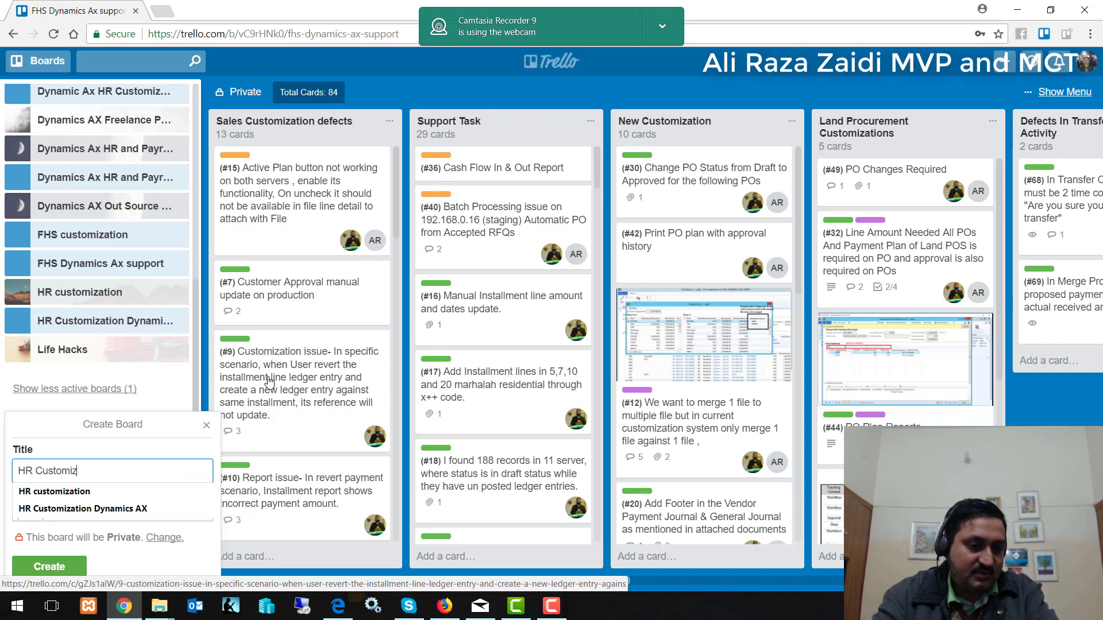
type("ation For d3")
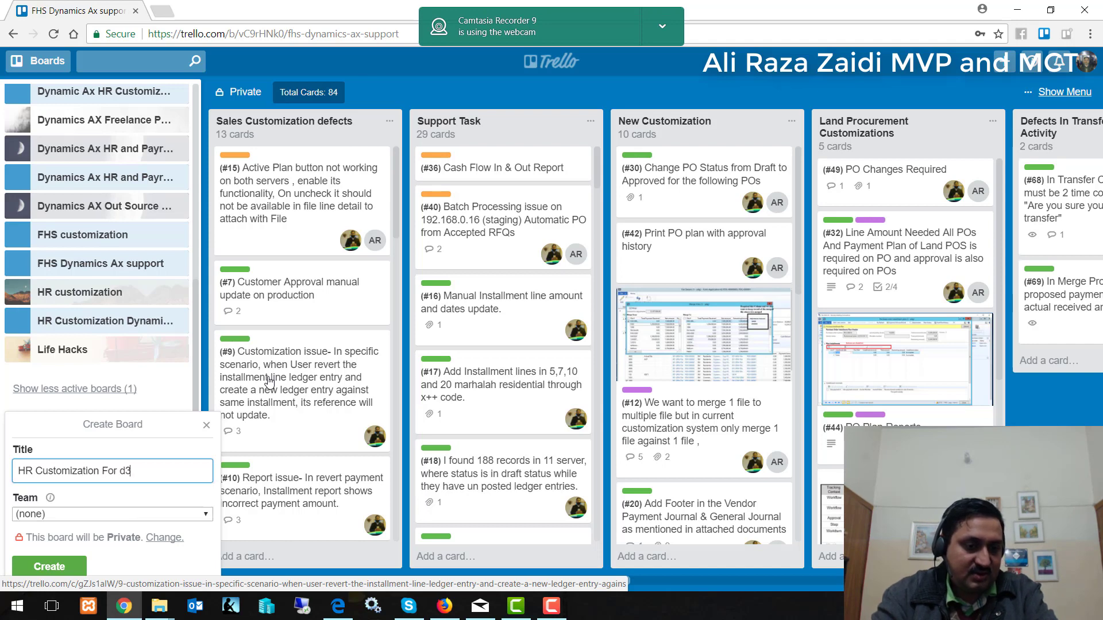
type("65")
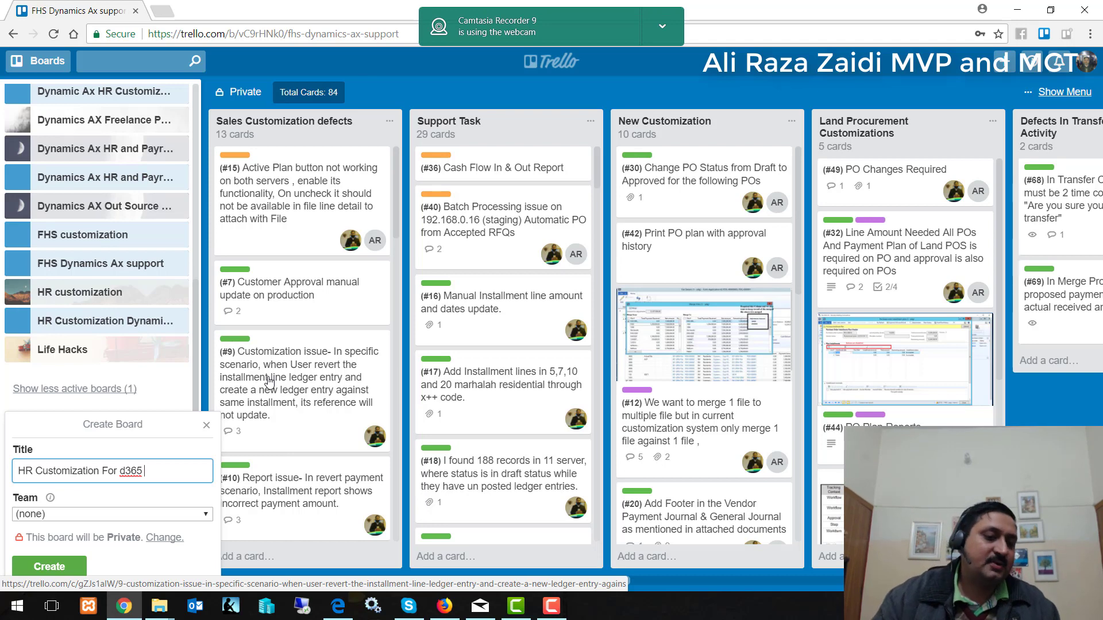
left_click(36, 568)
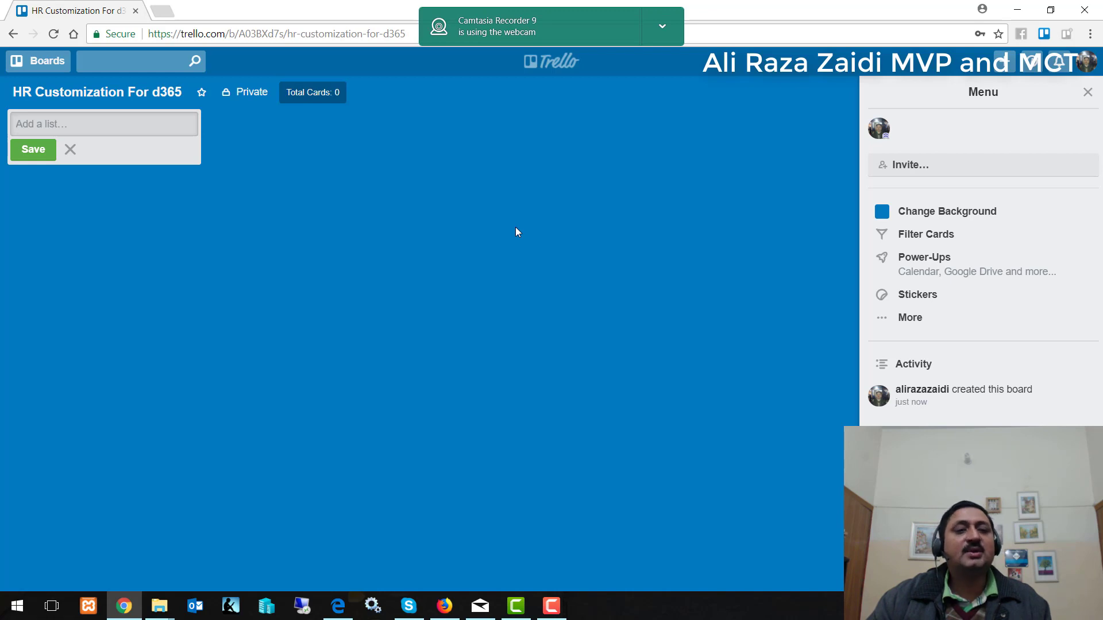
Add the lists 'Pending Task List' and 'In Progress Task' to the board.
type("Inp")
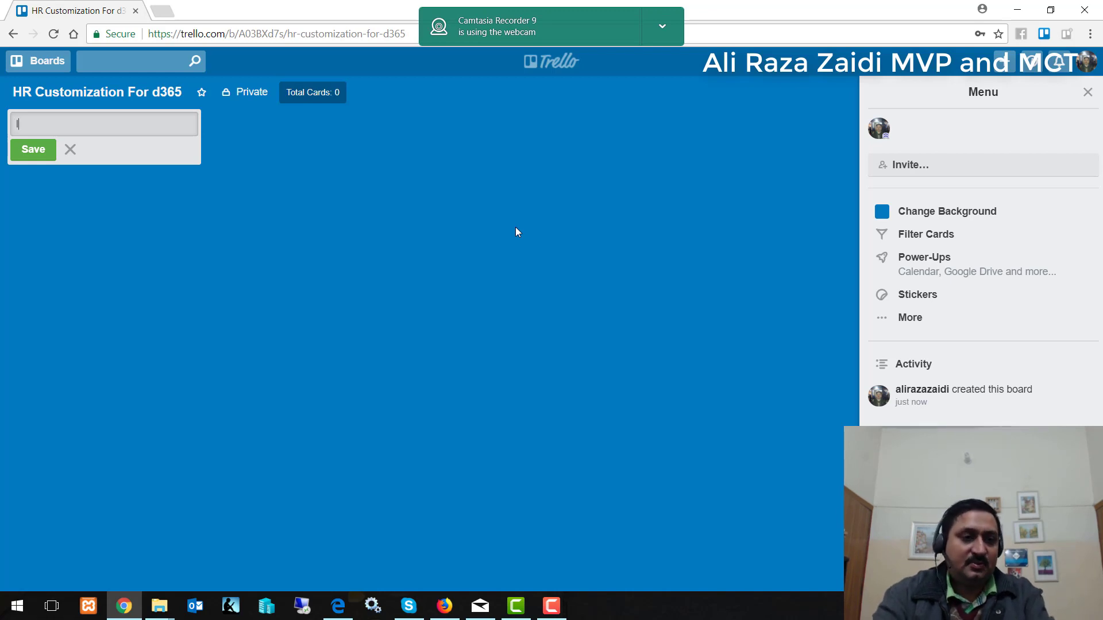
key("BackSpace")
key("BackSpace")
key("BackSpace")
type("Pe")
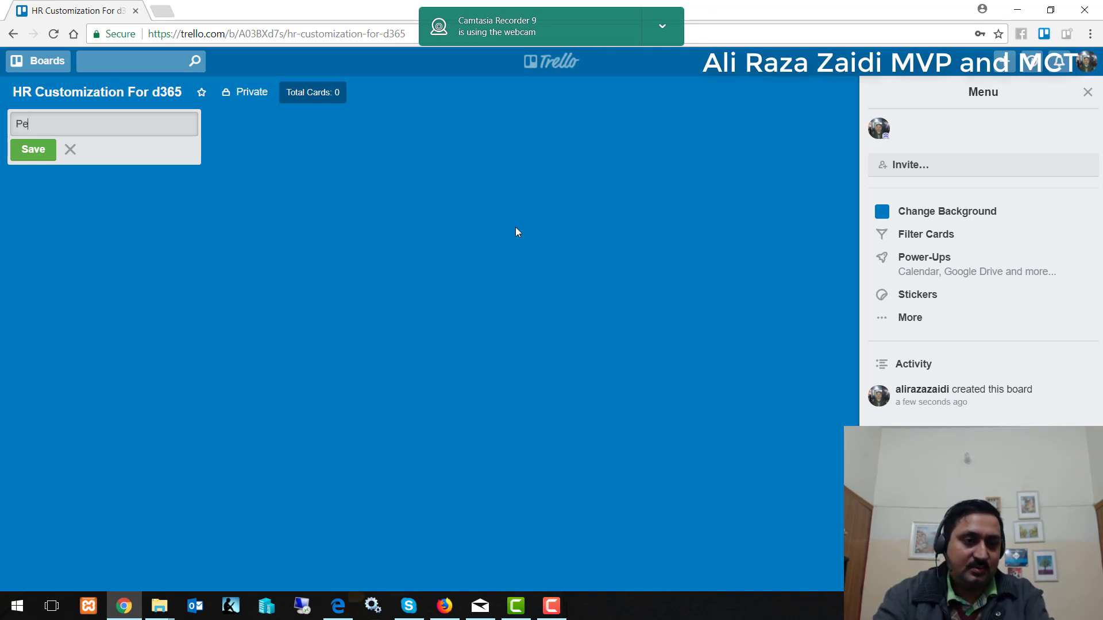
type("nding Task List")
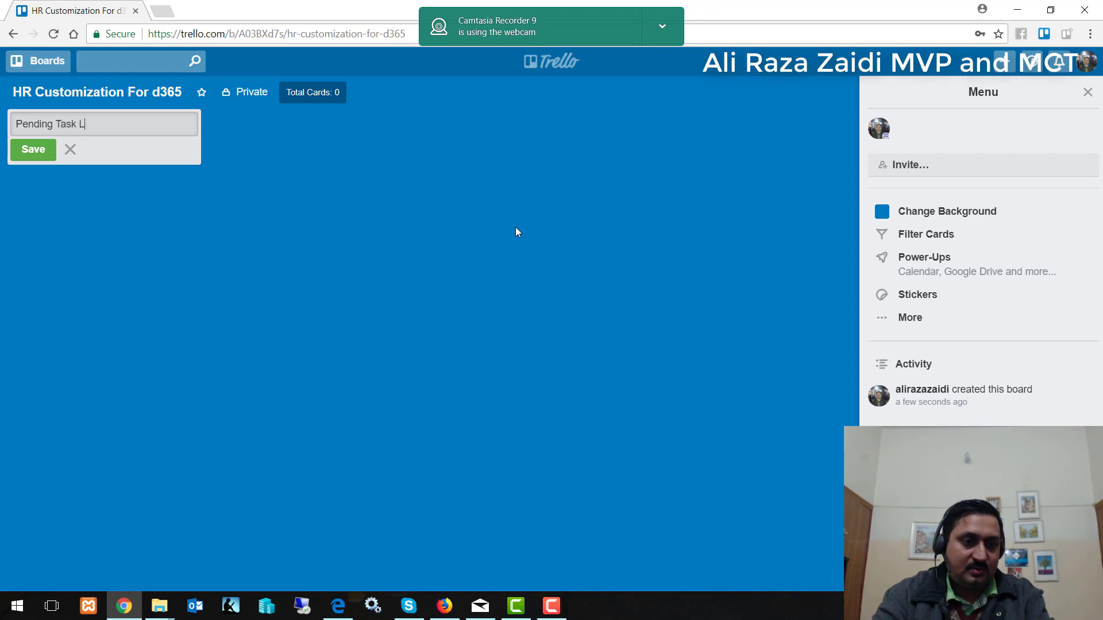
left_click(36, 151)
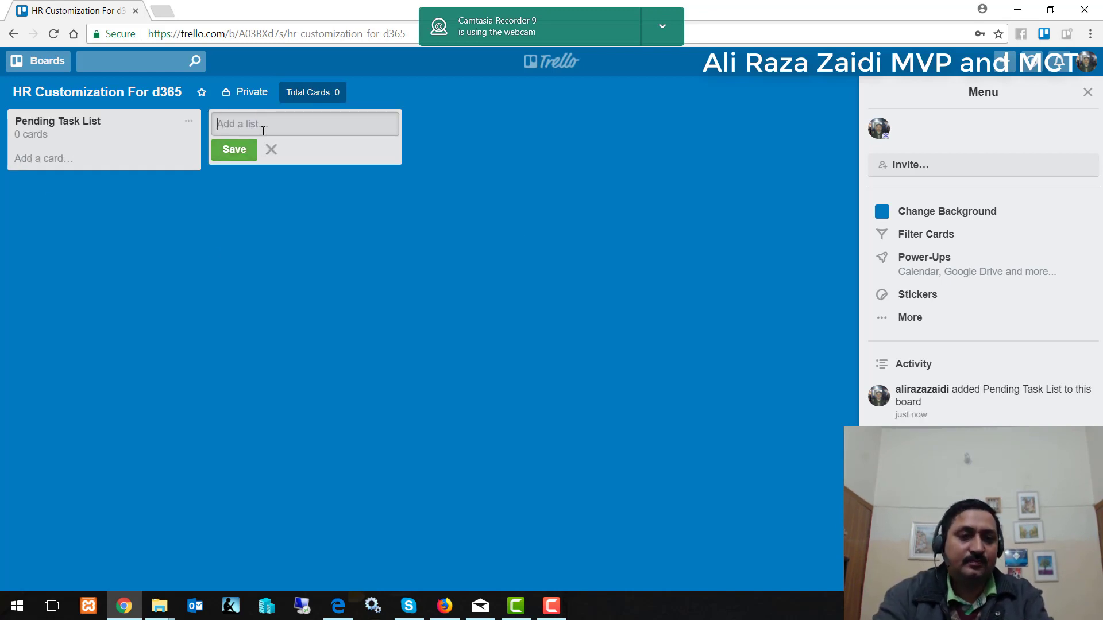
type("In P")
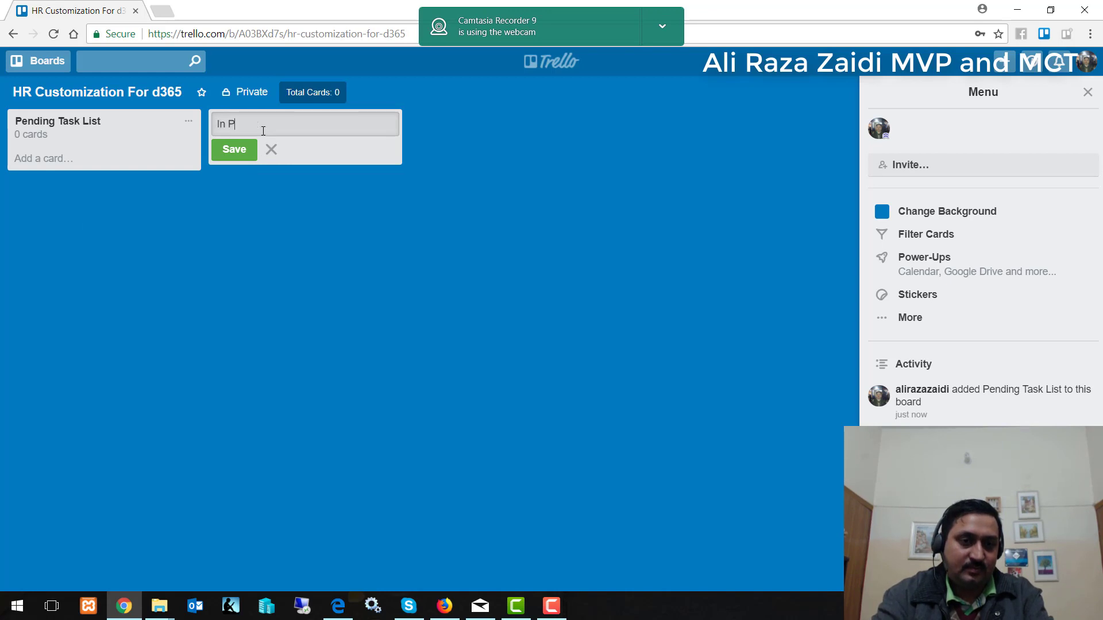
type("rogress Task")
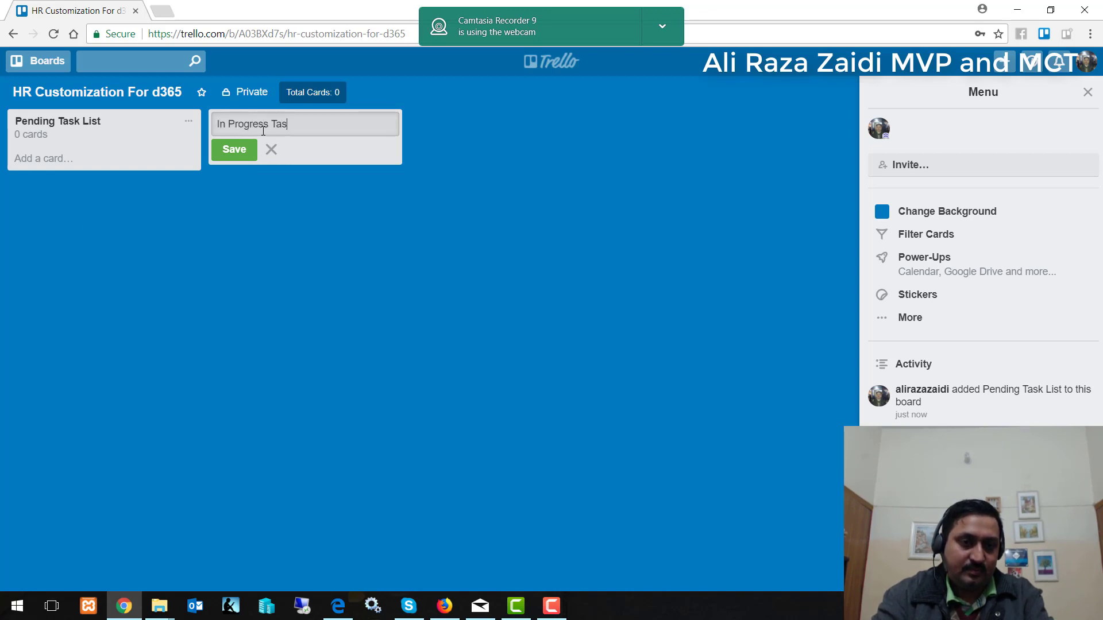
left_click(235, 150)
Add a third list named 'Completed Task list' and close the empty list form.
type("C")
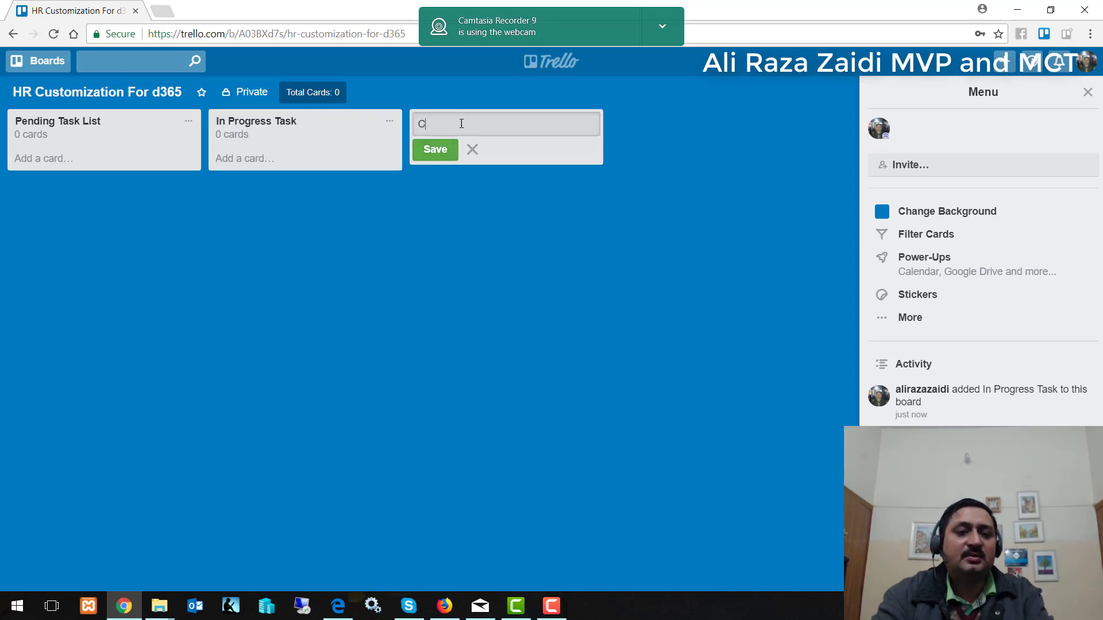
type("ompleted Ta")
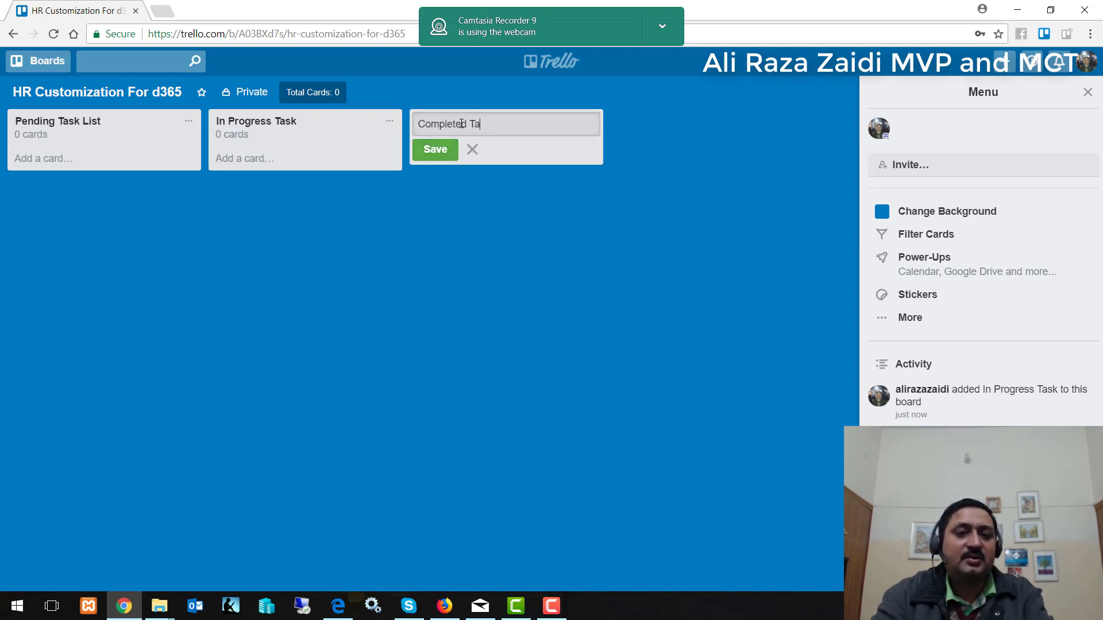
type("sk list")
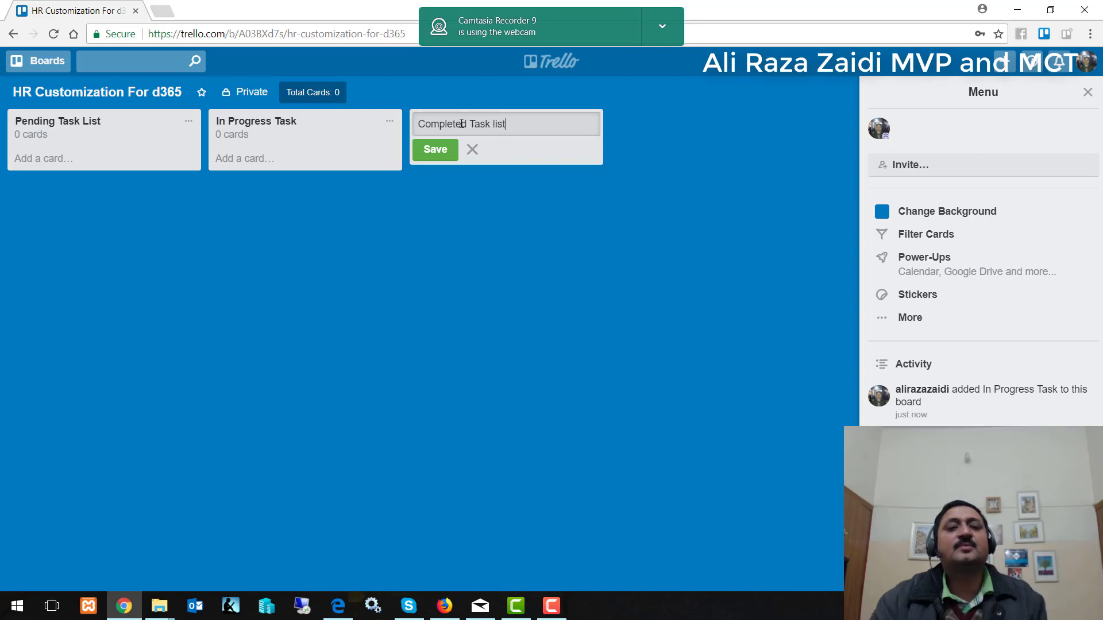
left_click(606, 403)
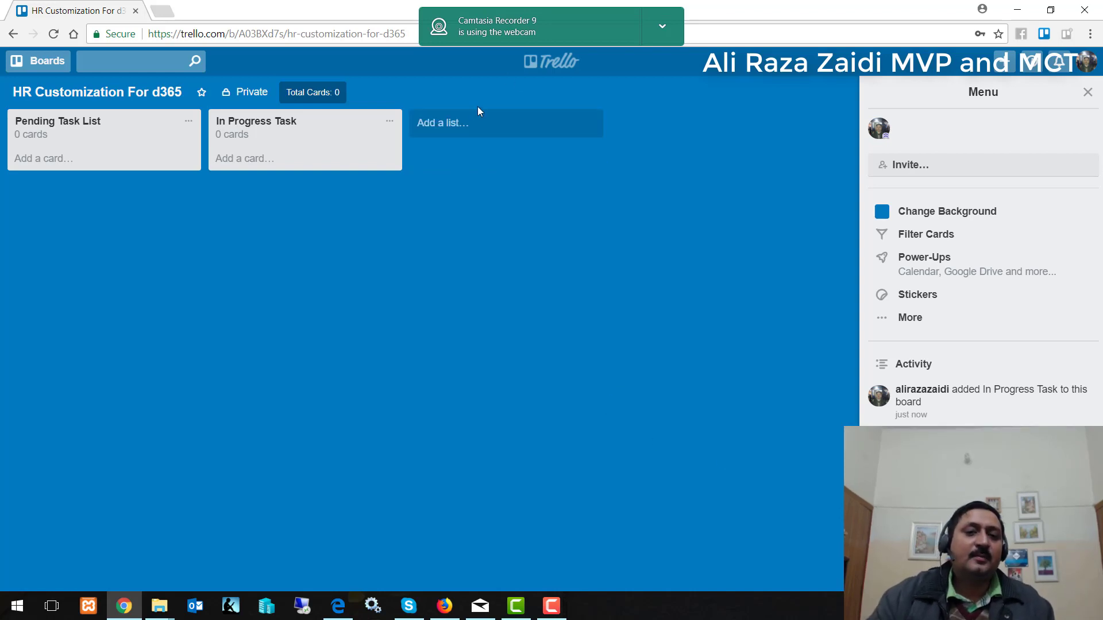
left_click(479, 123)
left_click(457, 151)
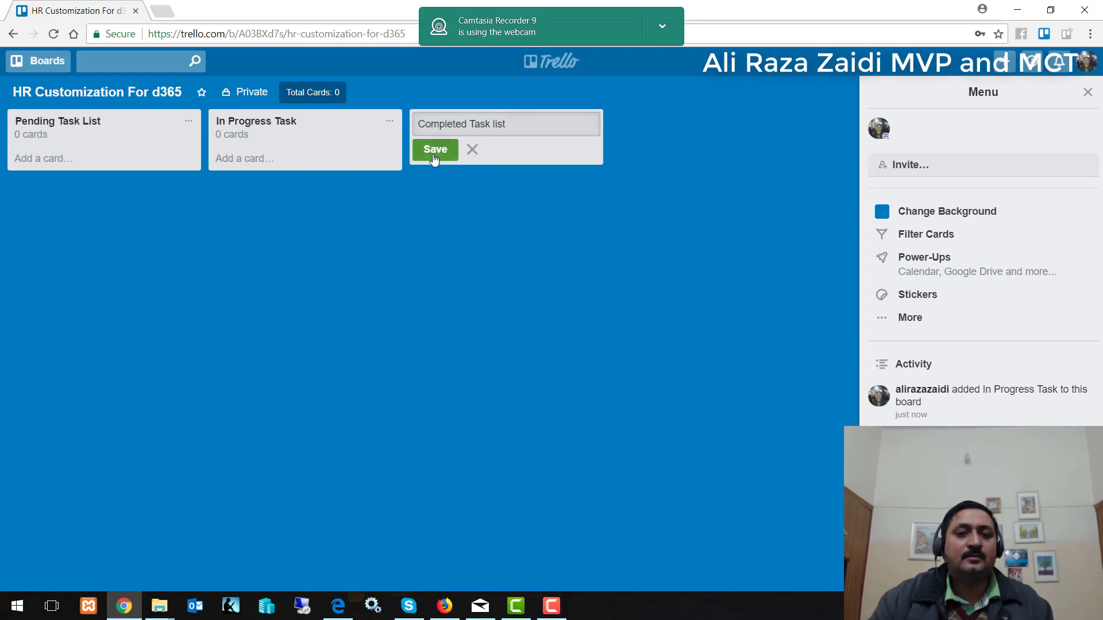
left_click(666, 155)
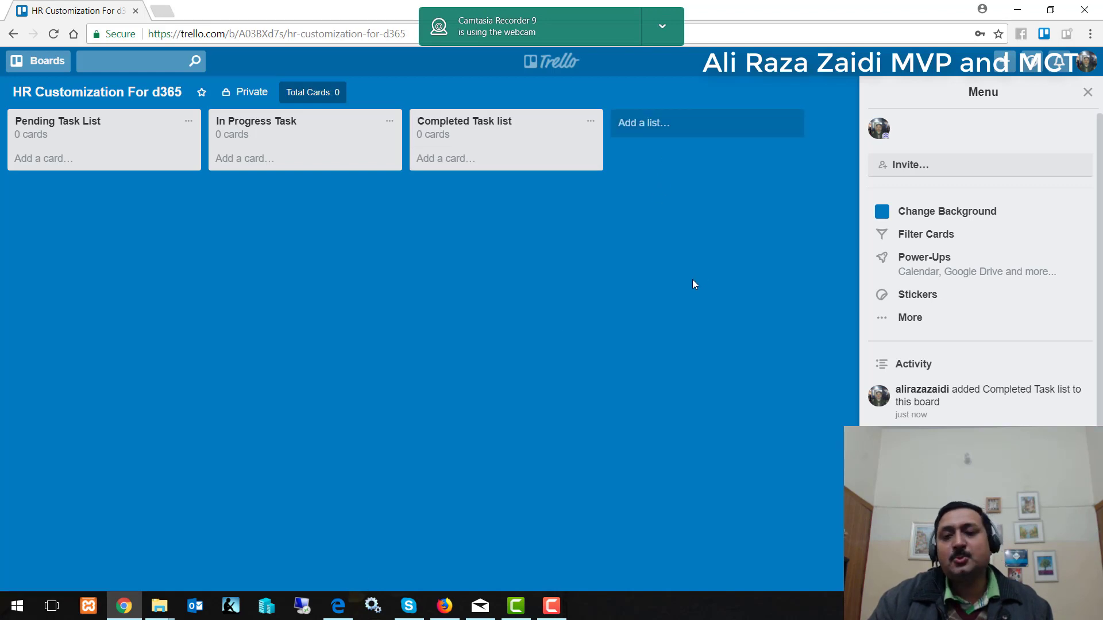
Set the board background to the Unsplash photo of a colourful hillside coastal village.
left_click(923, 214)
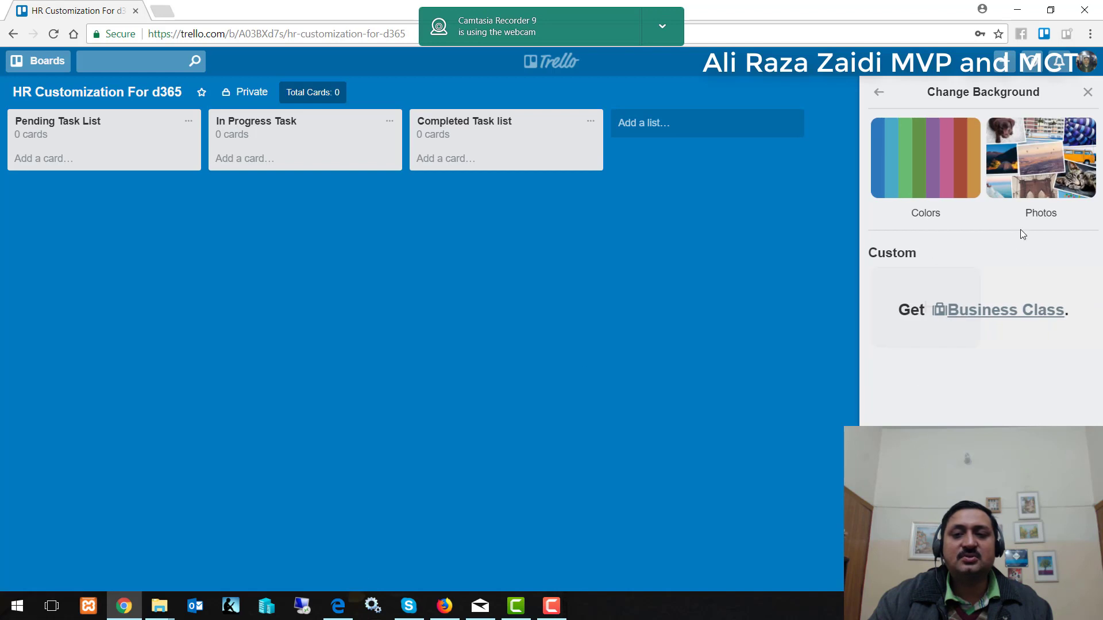
left_click(1037, 167)
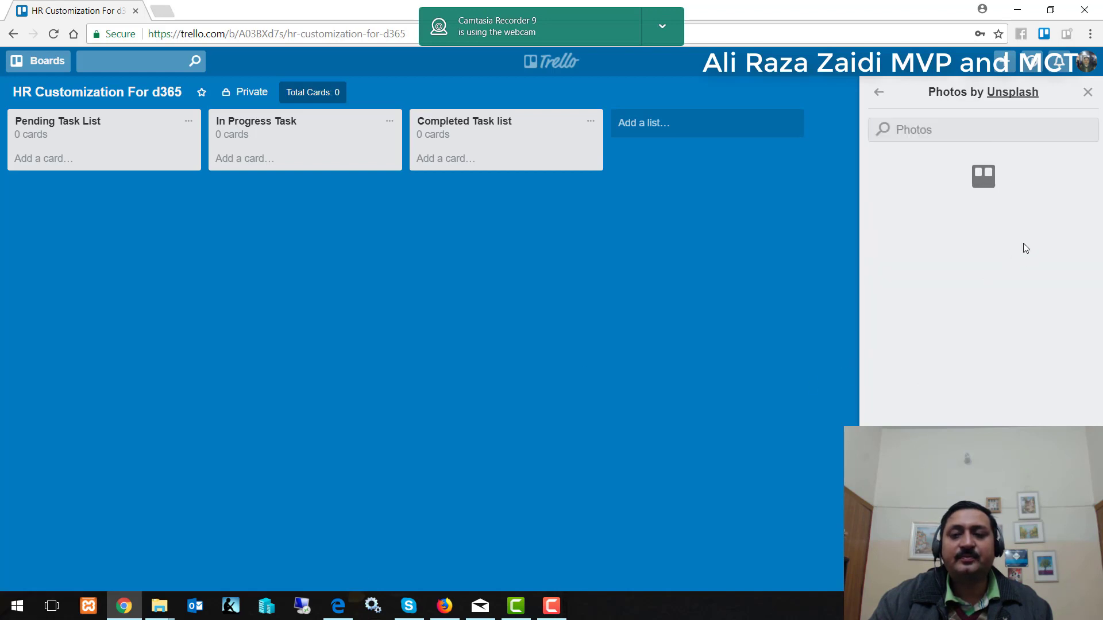
scroll(1001, 310, "down", 5)
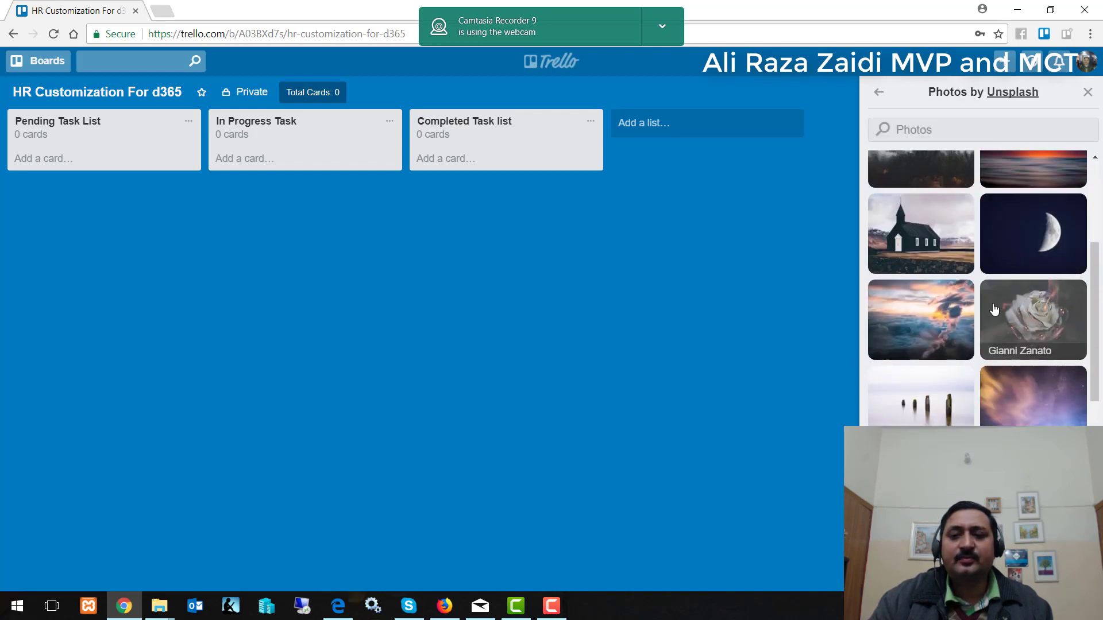
scroll(991, 322, "down", 1)
scroll(964, 395, "down", 1)
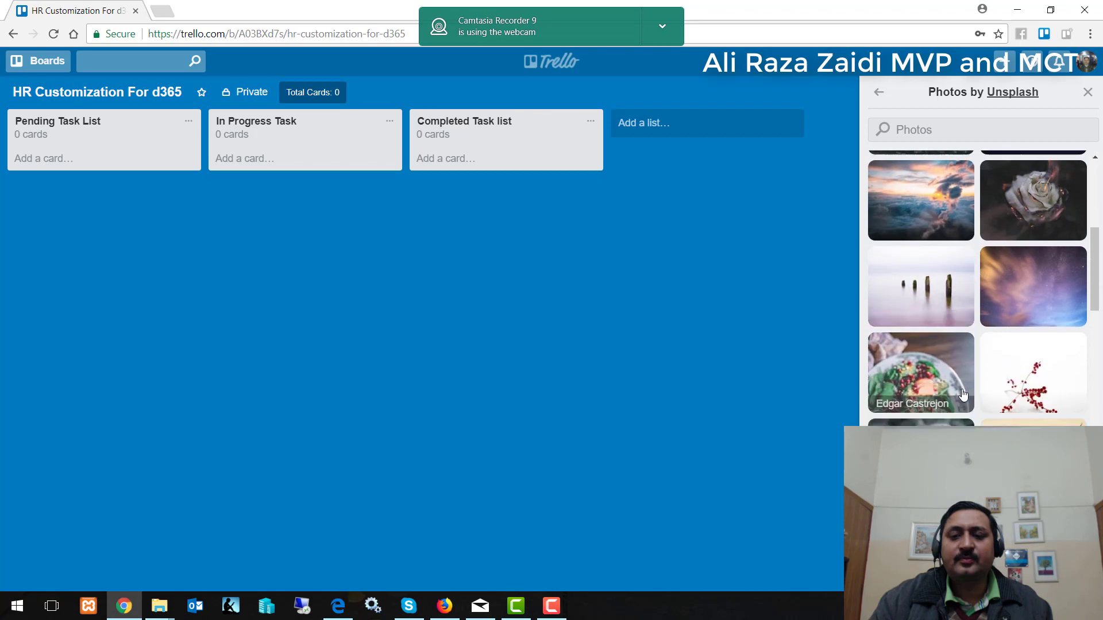
scroll(964, 395, "down", 10)
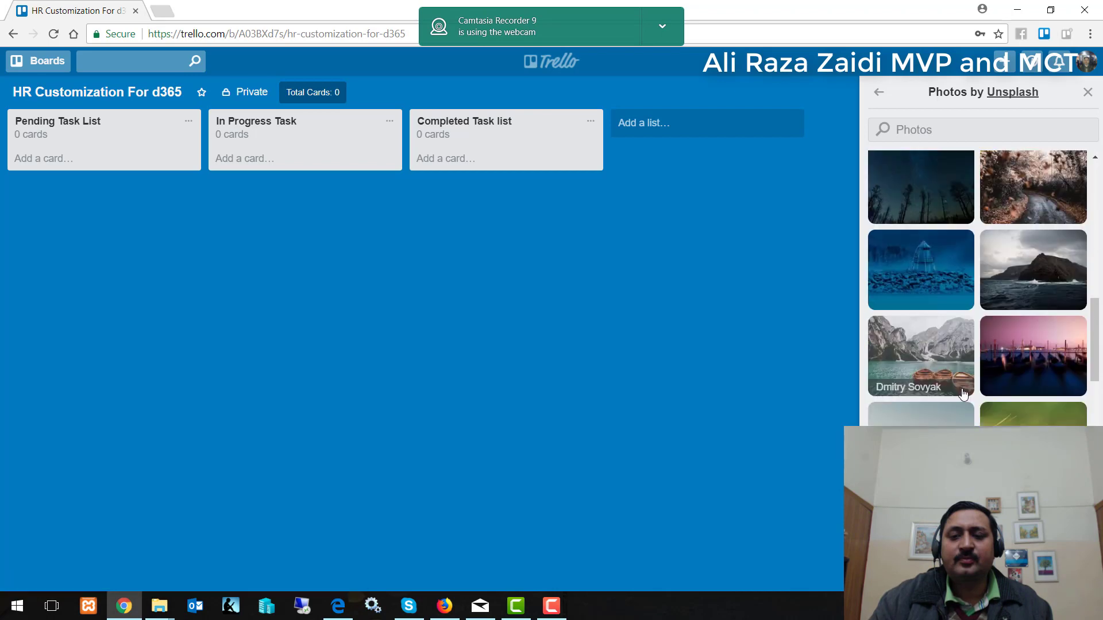
scroll(964, 395, "down", 6)
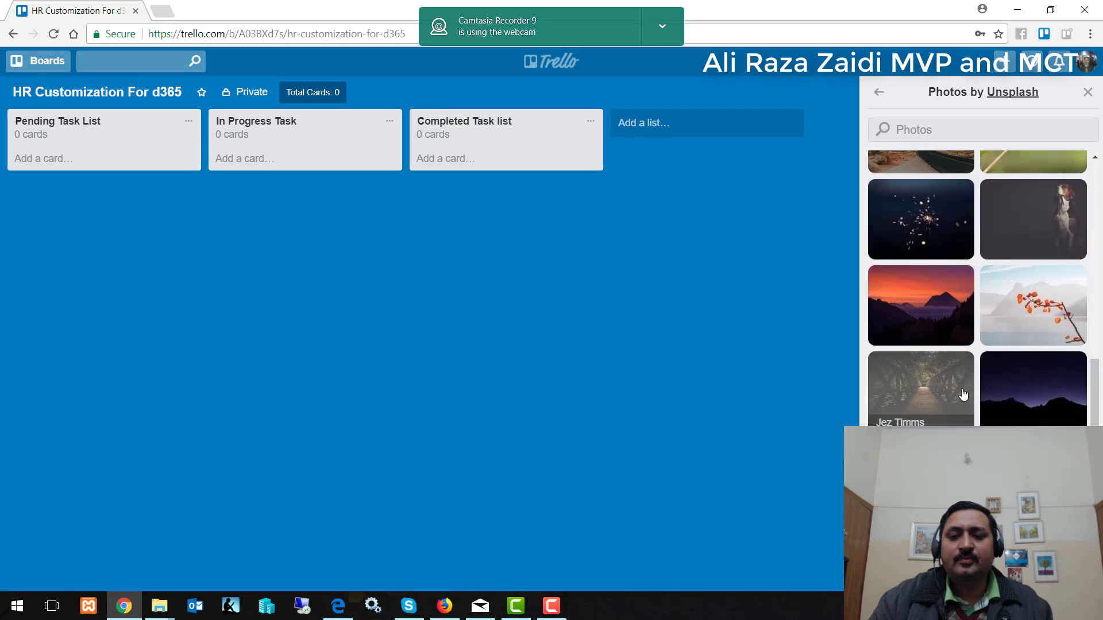
scroll(983, 393, "down", 3)
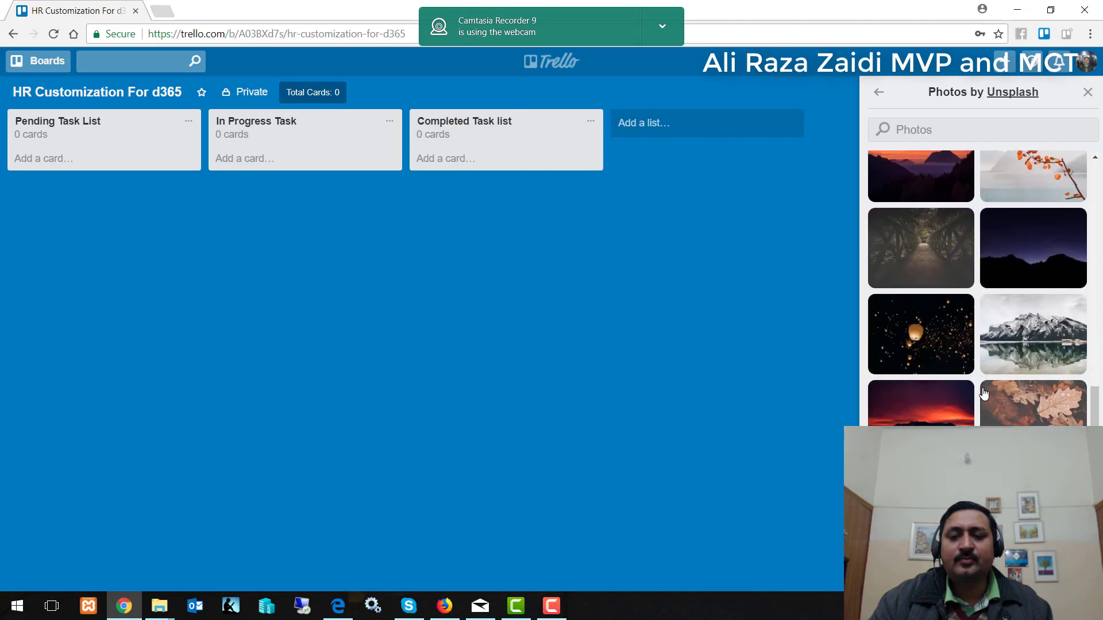
scroll(984, 394, "down", 4)
left_click(923, 363)
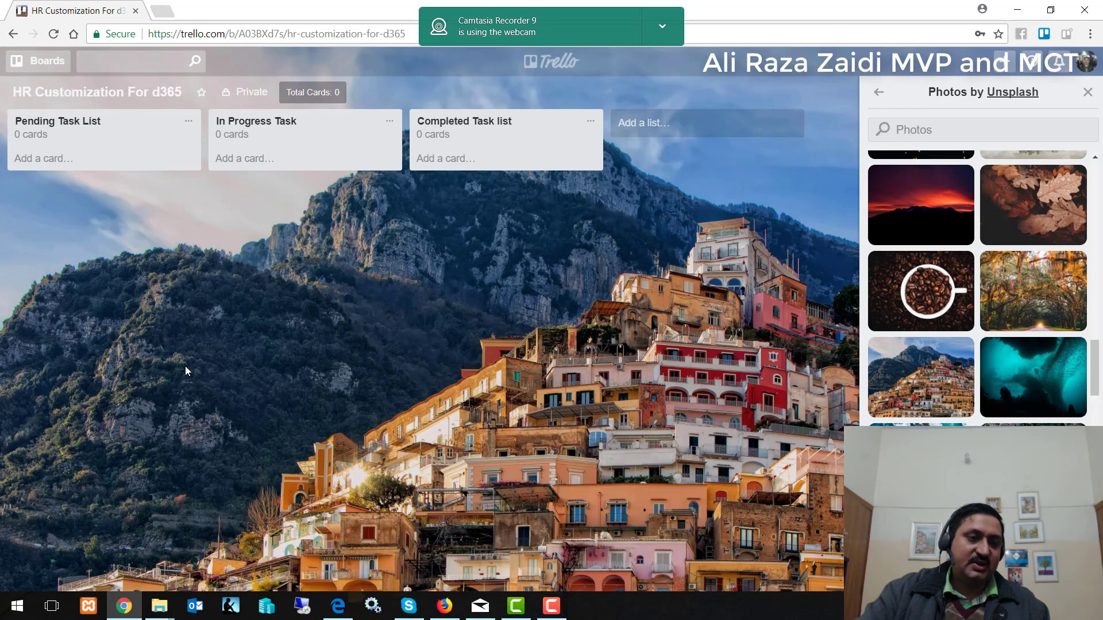
Add the card 'New fields required for Worker' to Pending Task List.
left_click(60, 158)
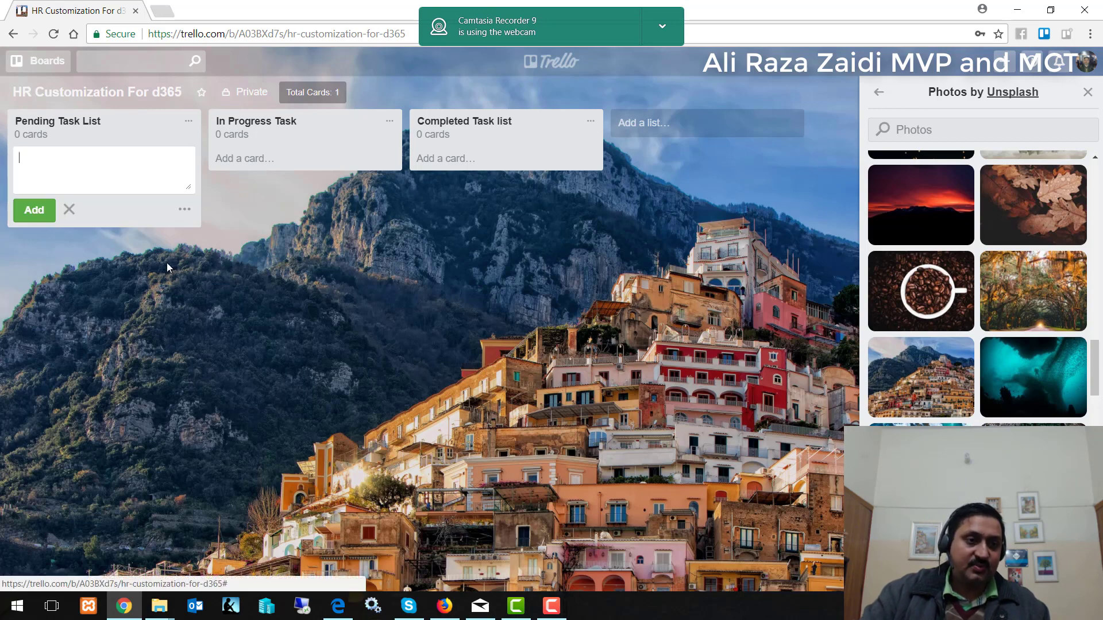
type("Ad")
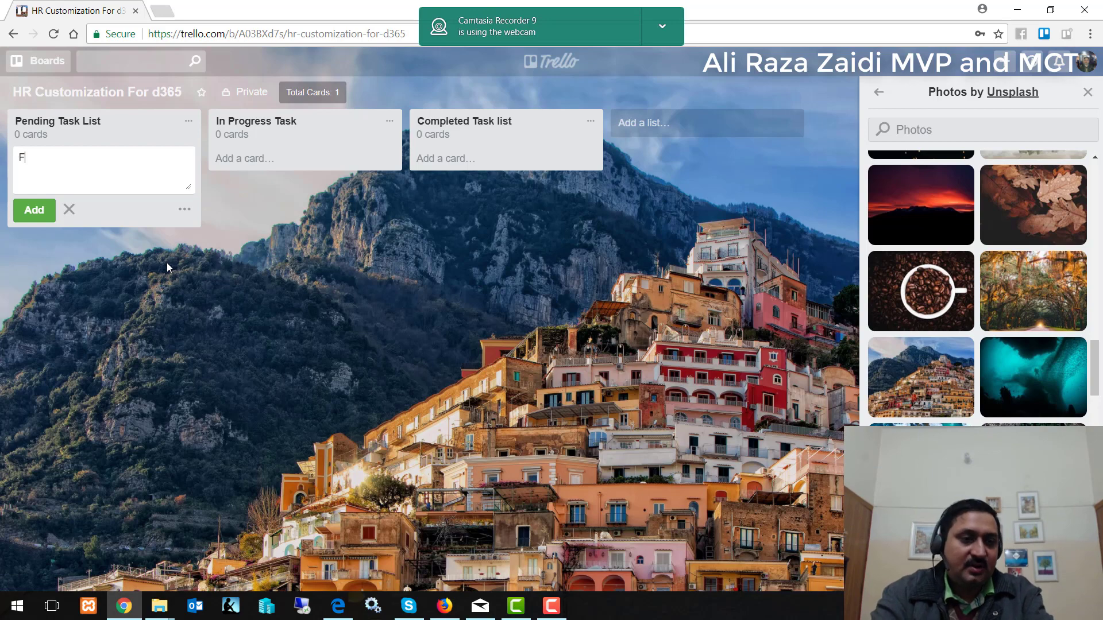
key("BackSpace")
key("BackSpace")
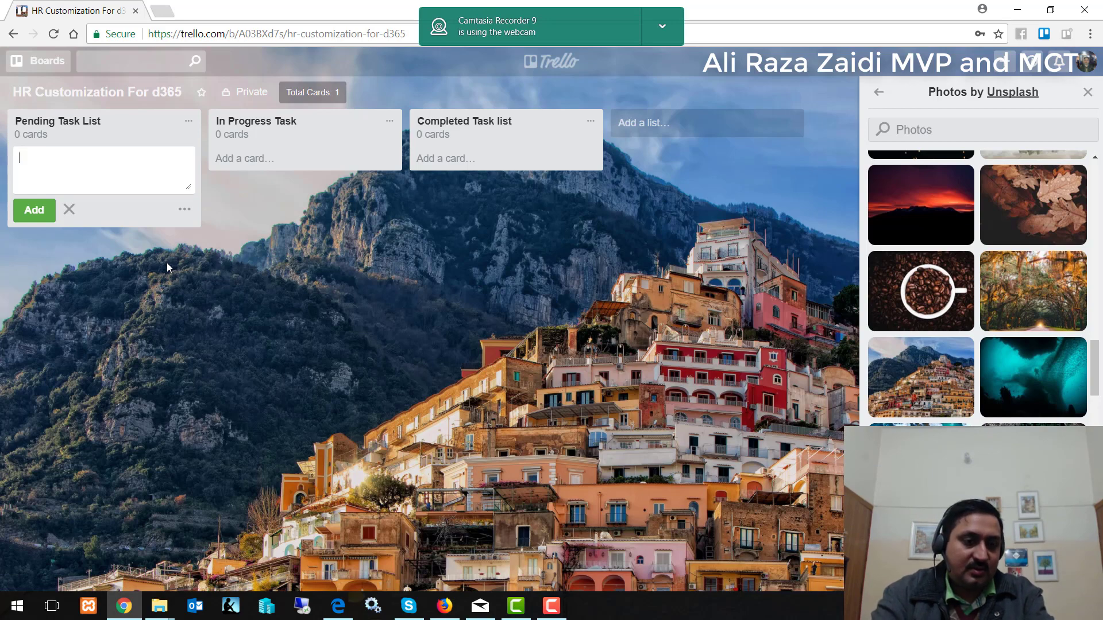
type("Nwe")
key("BackSpace")
key("BackSpace")
type("ew fields required for")
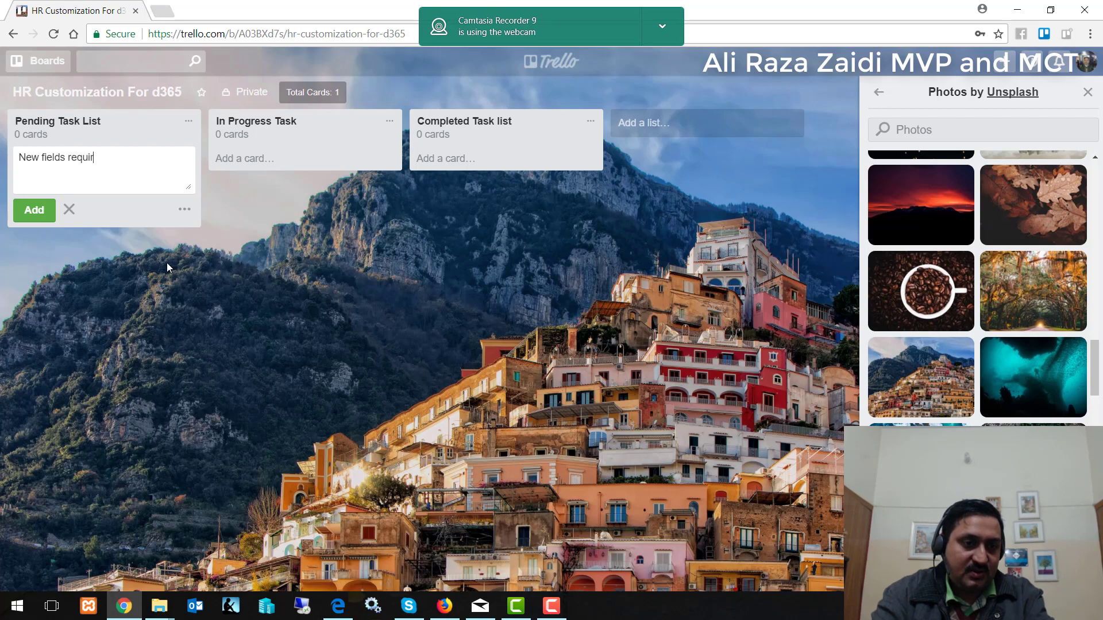
type("orker")
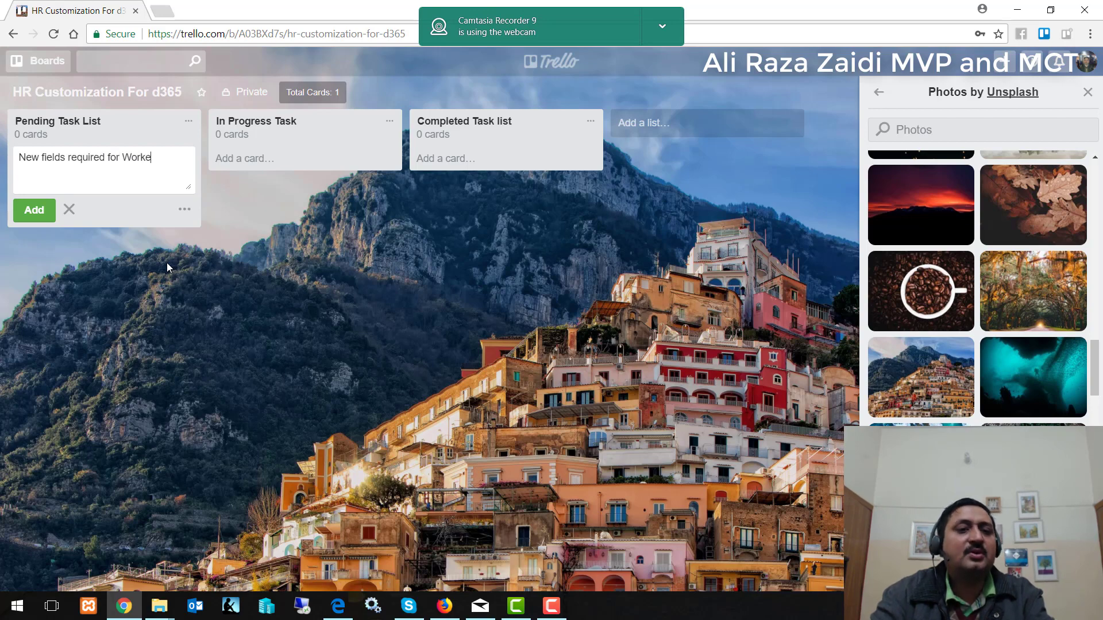
left_click(34, 212)
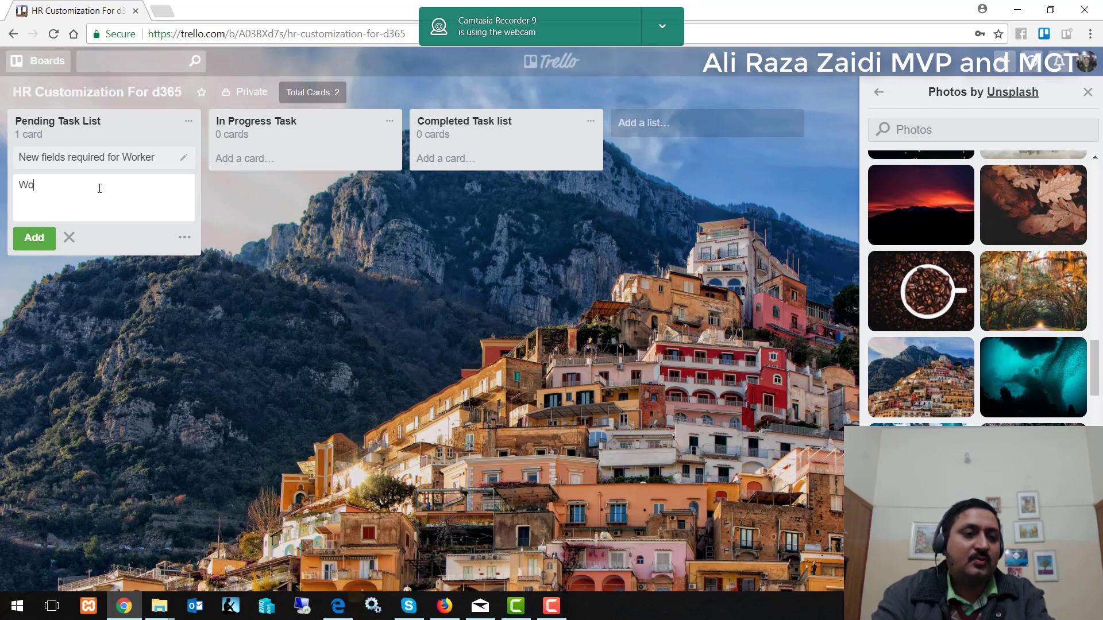
Add the cards 'Workflow required for loan approval' and the Worker salary report card.
type("Workflow requir")
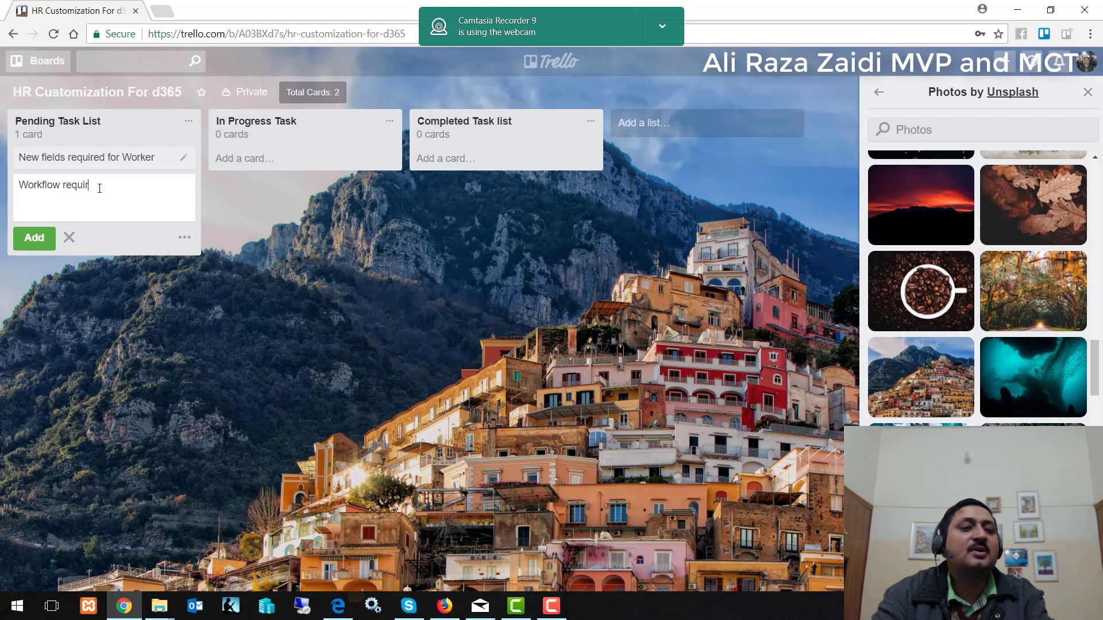
type("ed for")
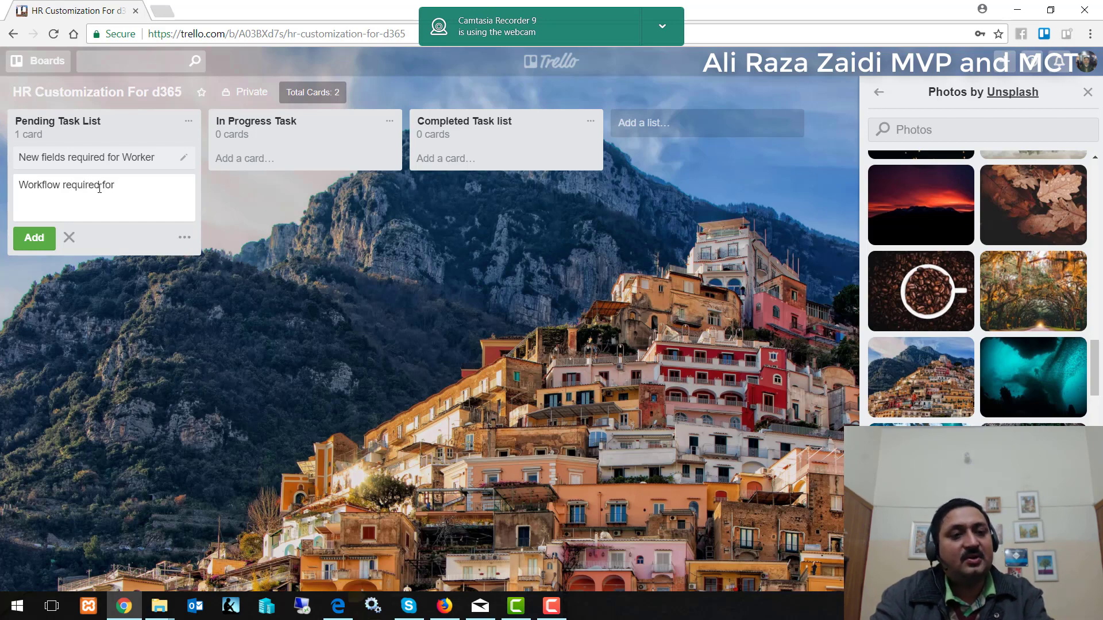
type(" loan ")
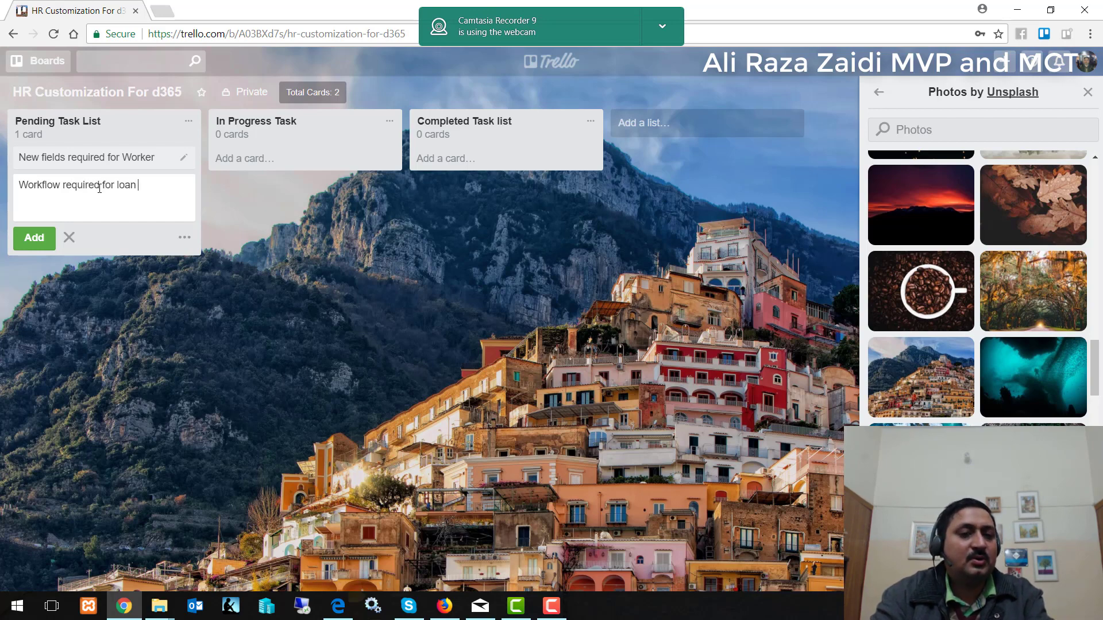
type("approval")
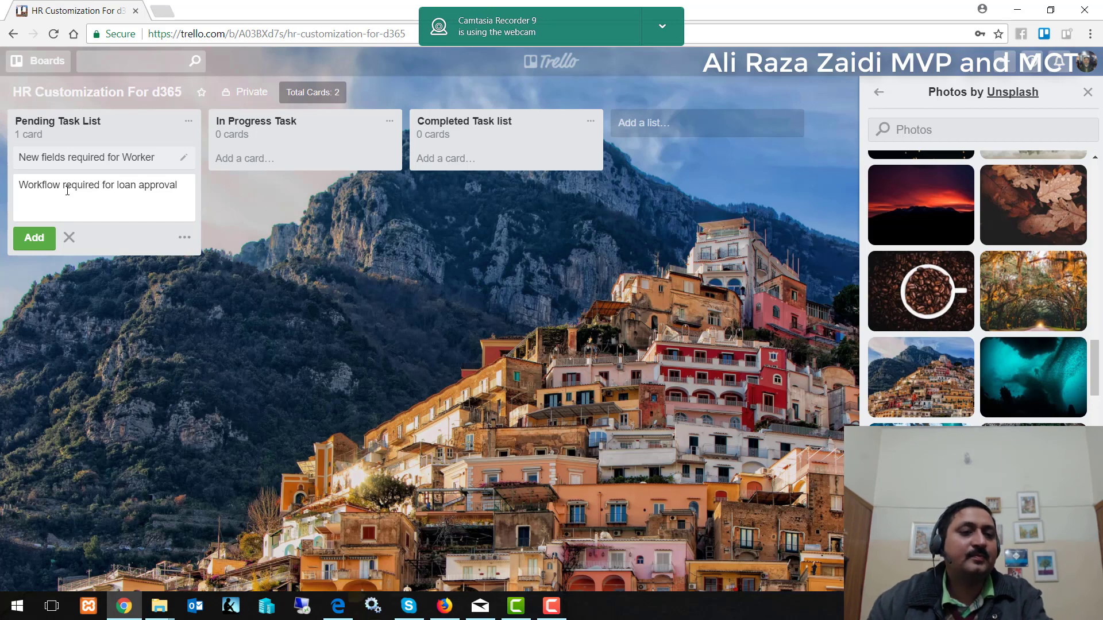
left_click(36, 239)
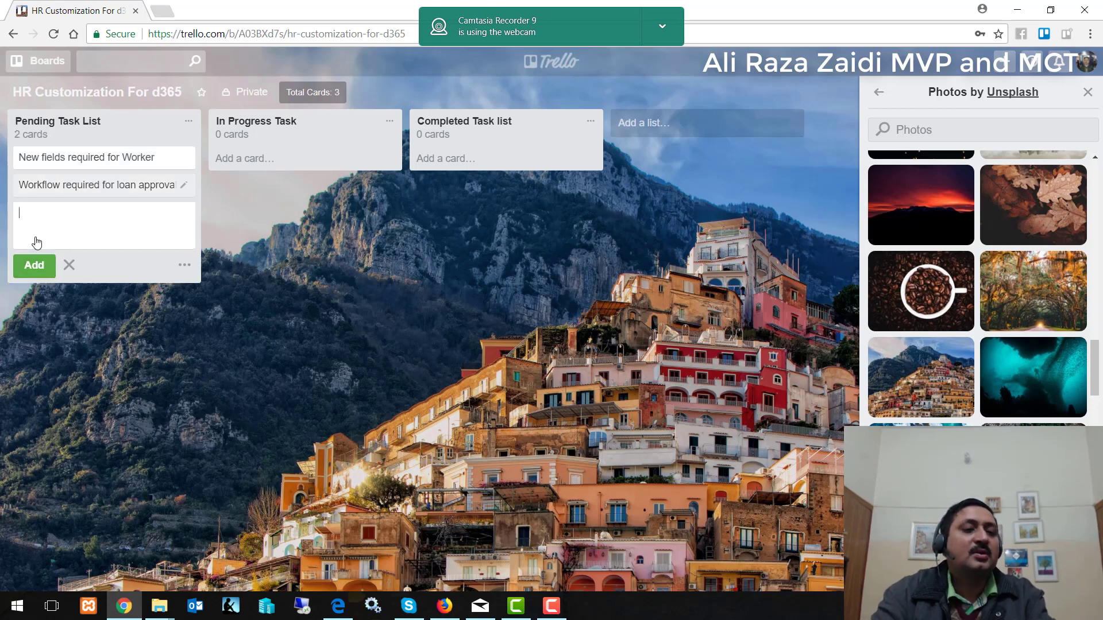
type("REp")
key("BackSpace")
key("BackSpace")
type("eport")
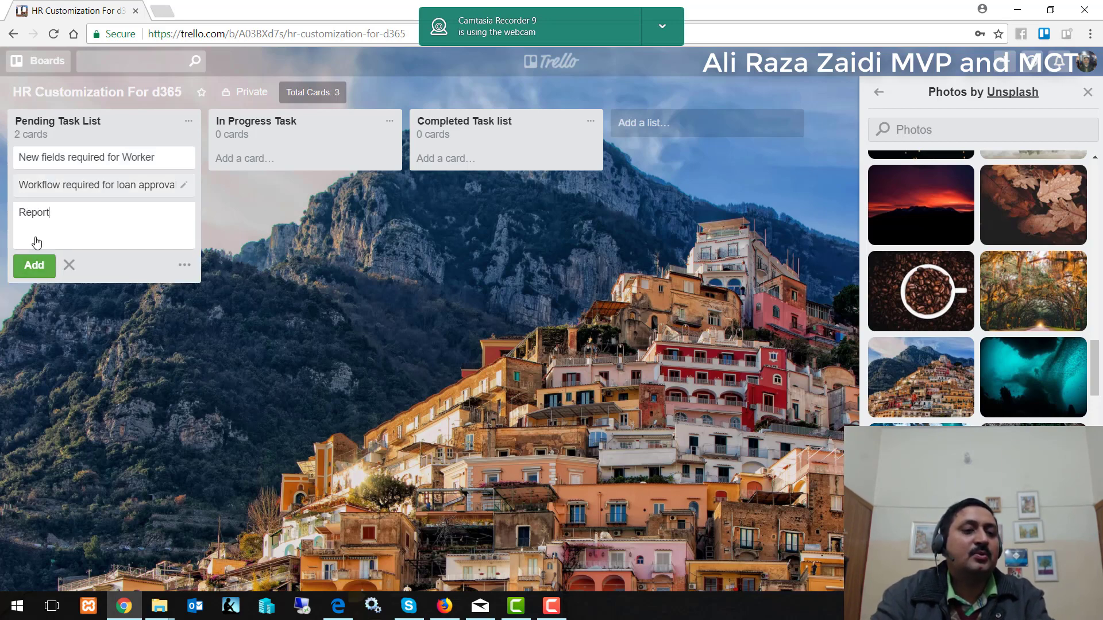
type(" required ")
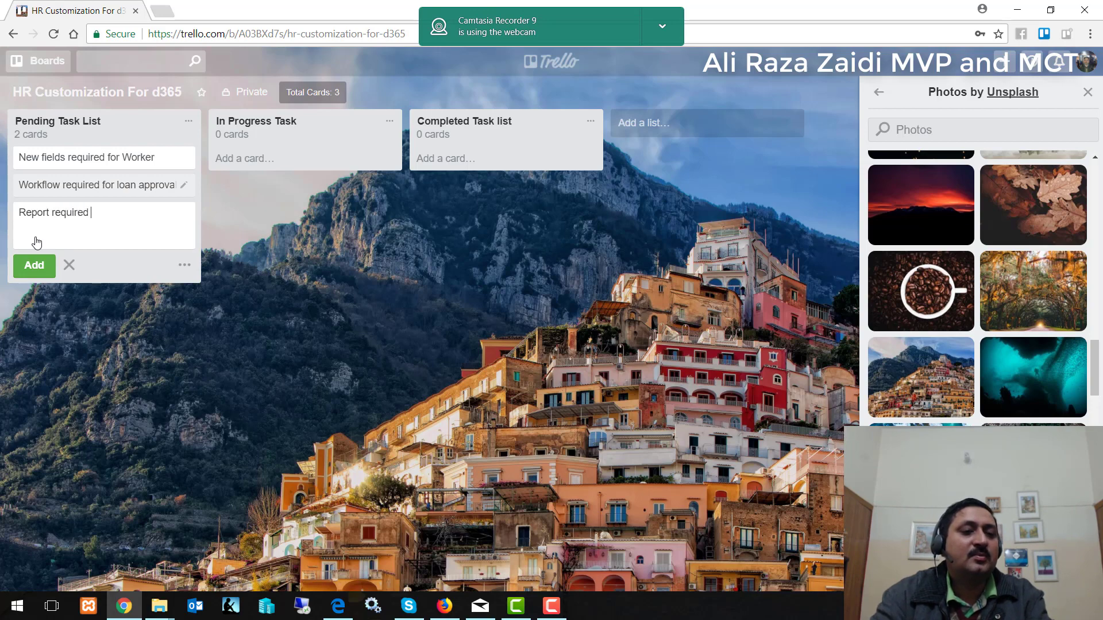
type("for Cus")
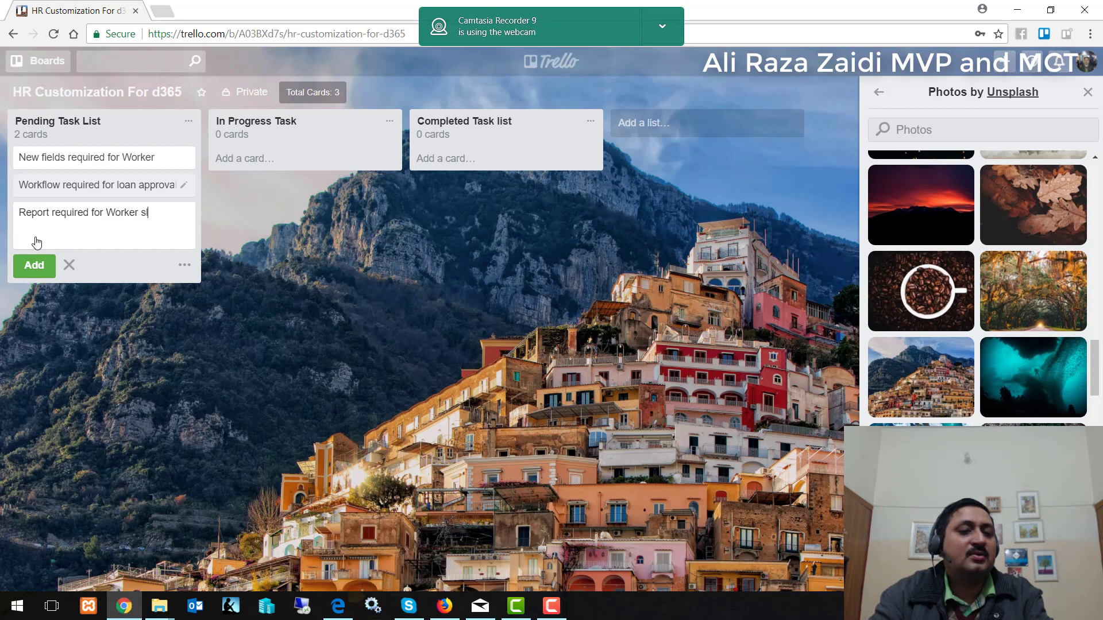
type("alary ac")
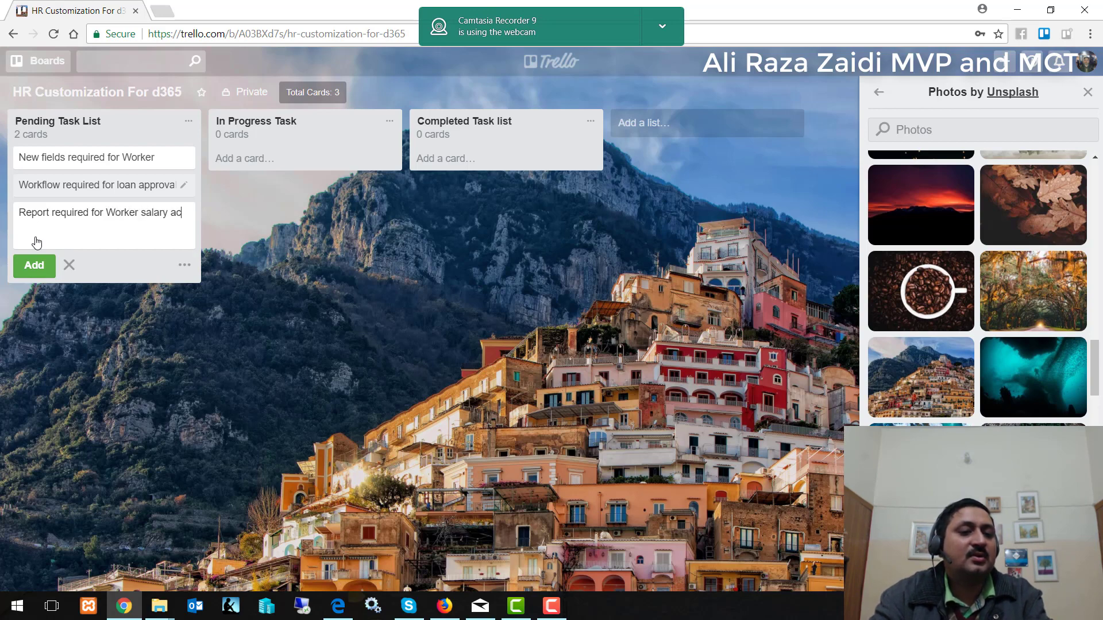
type("cording to new format")
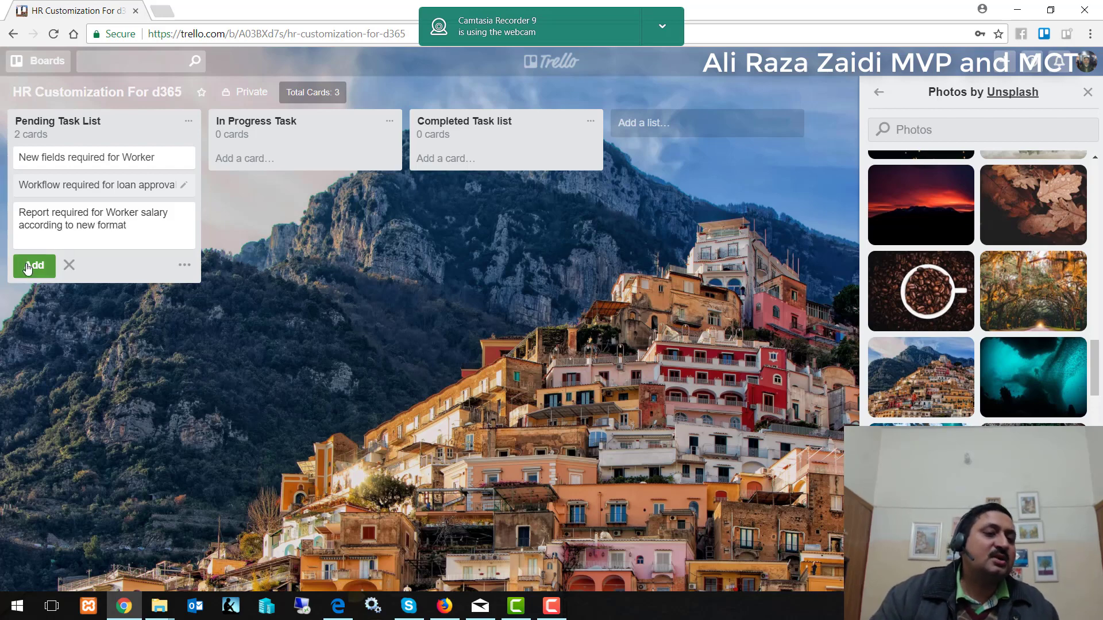
left_click(27, 268)
left_click(308, 289)
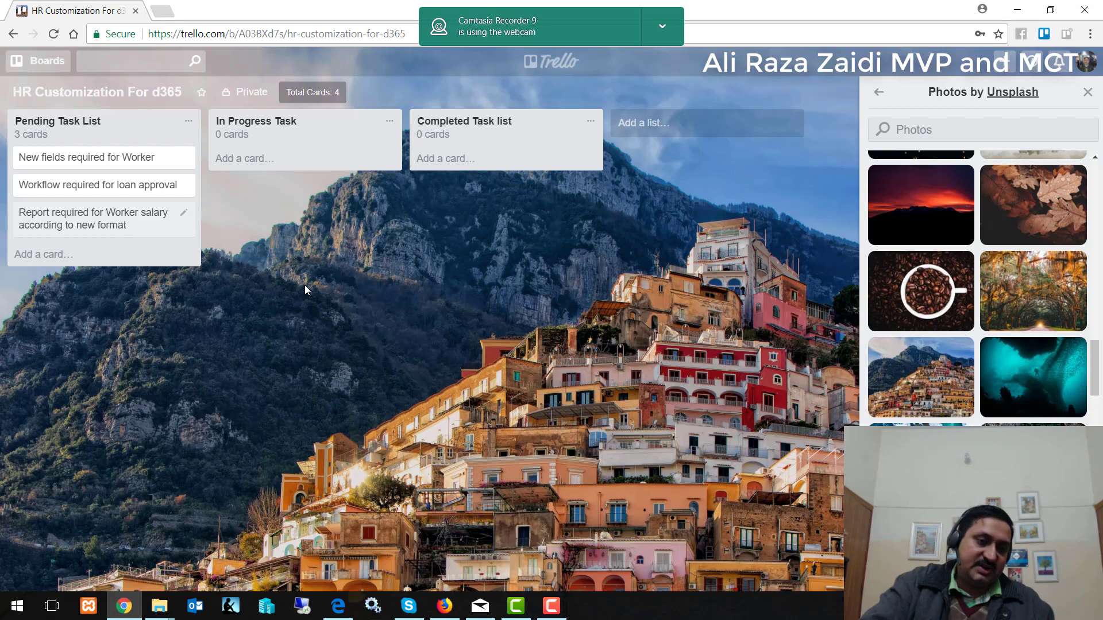
Give the 'New fields required for Worker' card a Dec 5 due date.
left_click(58, 160)
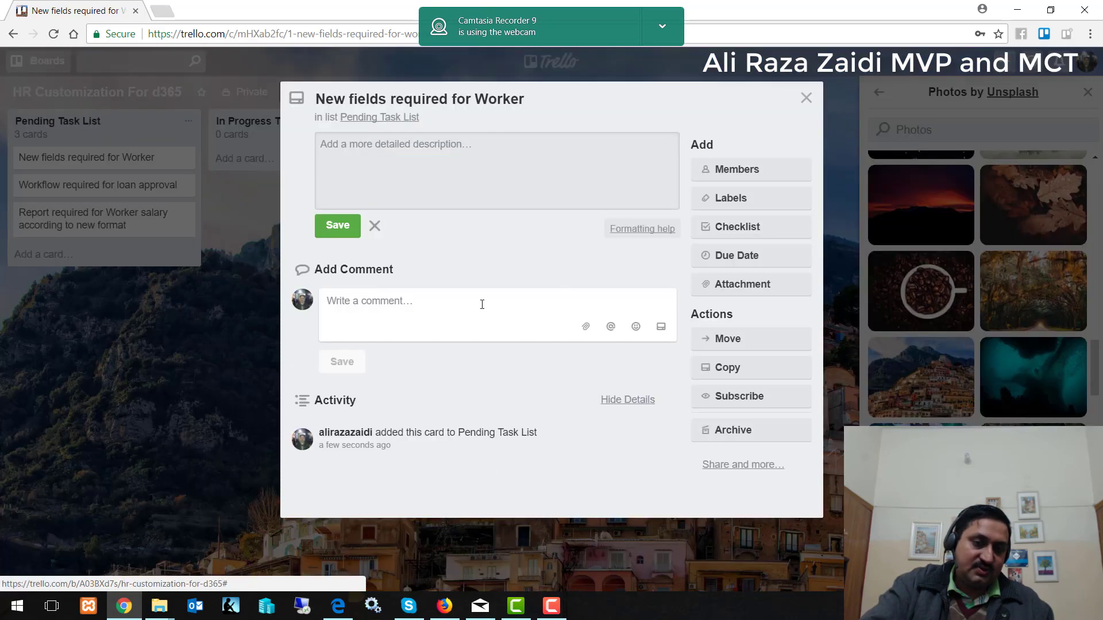
left_click(730, 258)
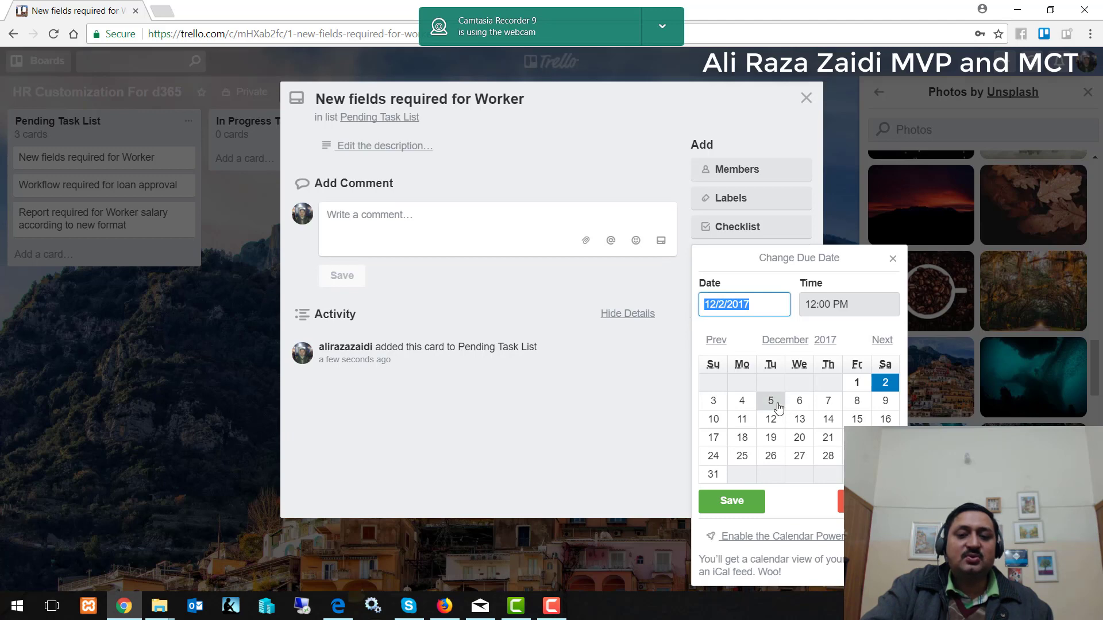
left_click(771, 402)
left_click(732, 502)
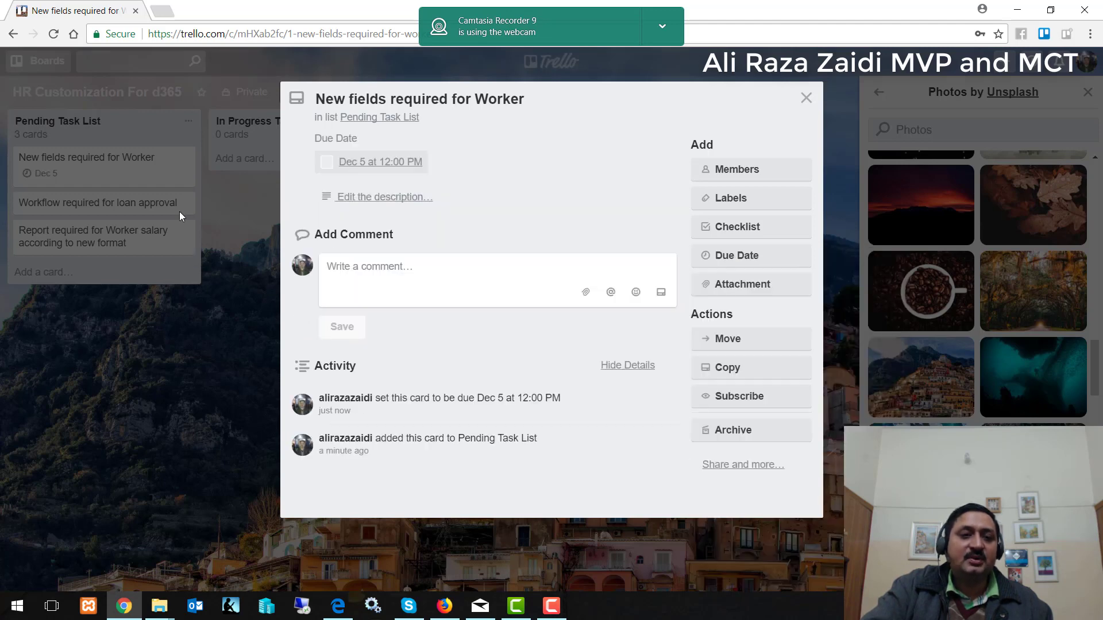
left_click(806, 98)
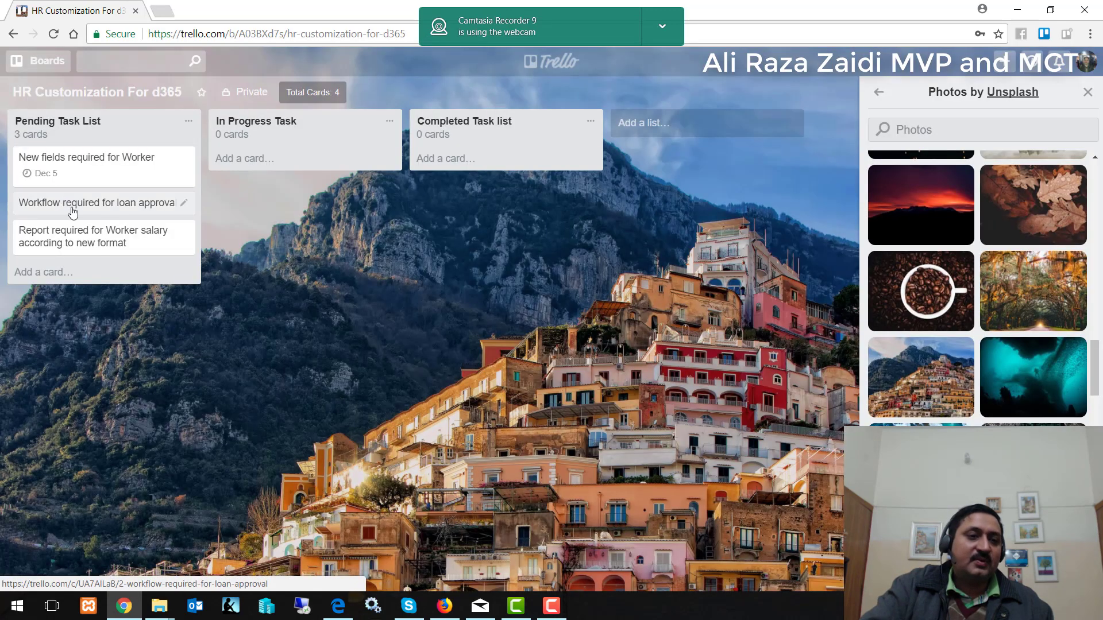
Set the loan approval workflow card's due date to Dec 12.
left_click(183, 202)
left_click(398, 336)
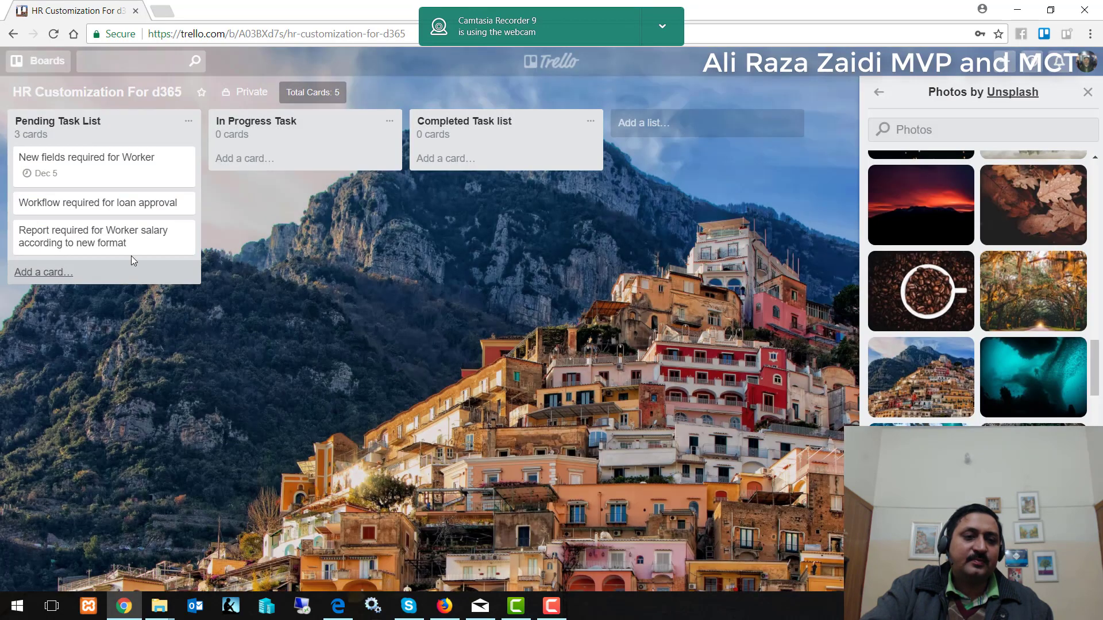
left_click(116, 205)
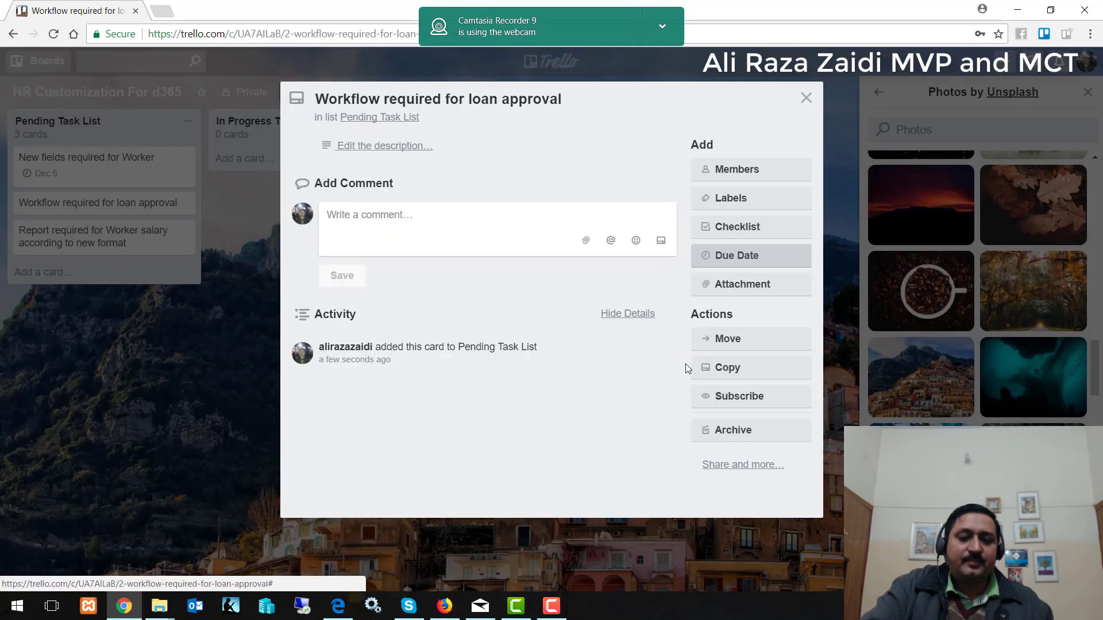
left_click(771, 419)
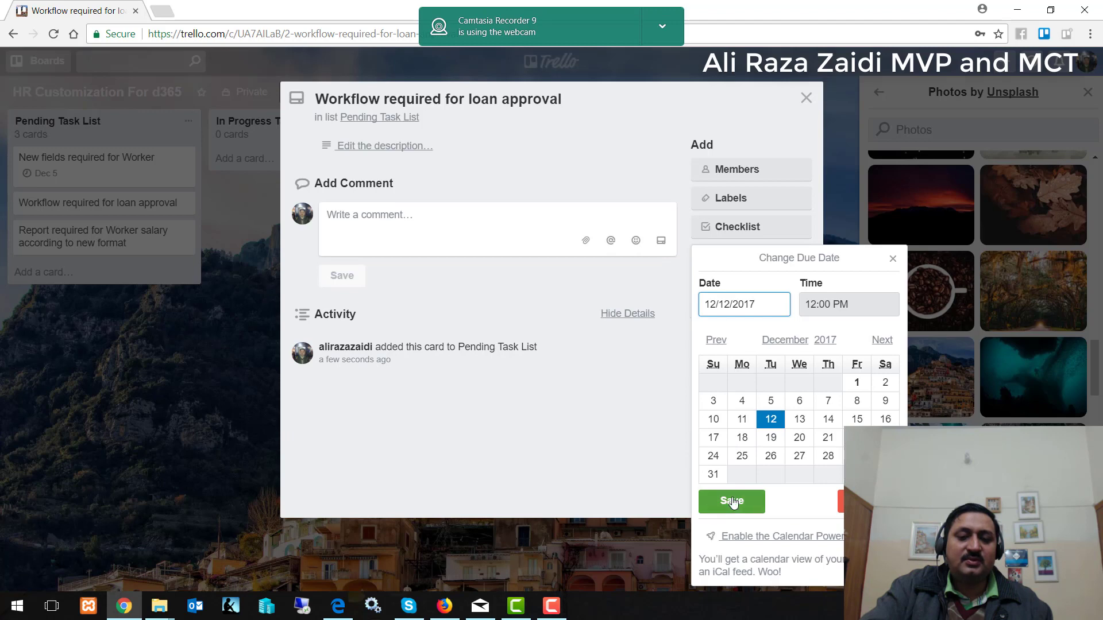
left_click(732, 502)
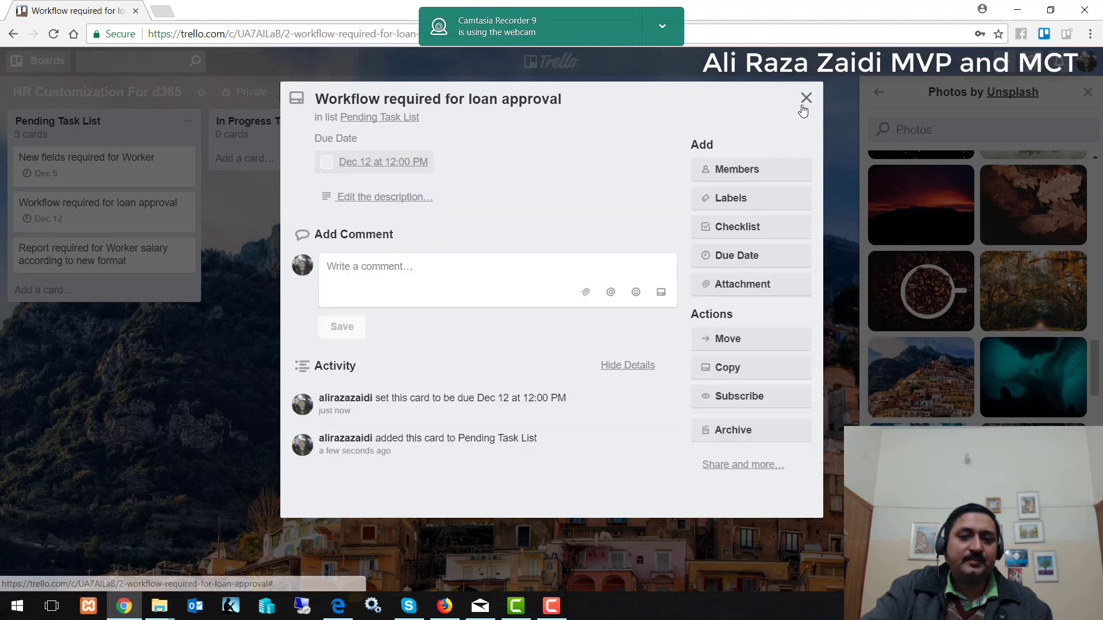
left_click(805, 100)
Set the Worker salary report card's due date to Dec 19.
left_click(152, 257)
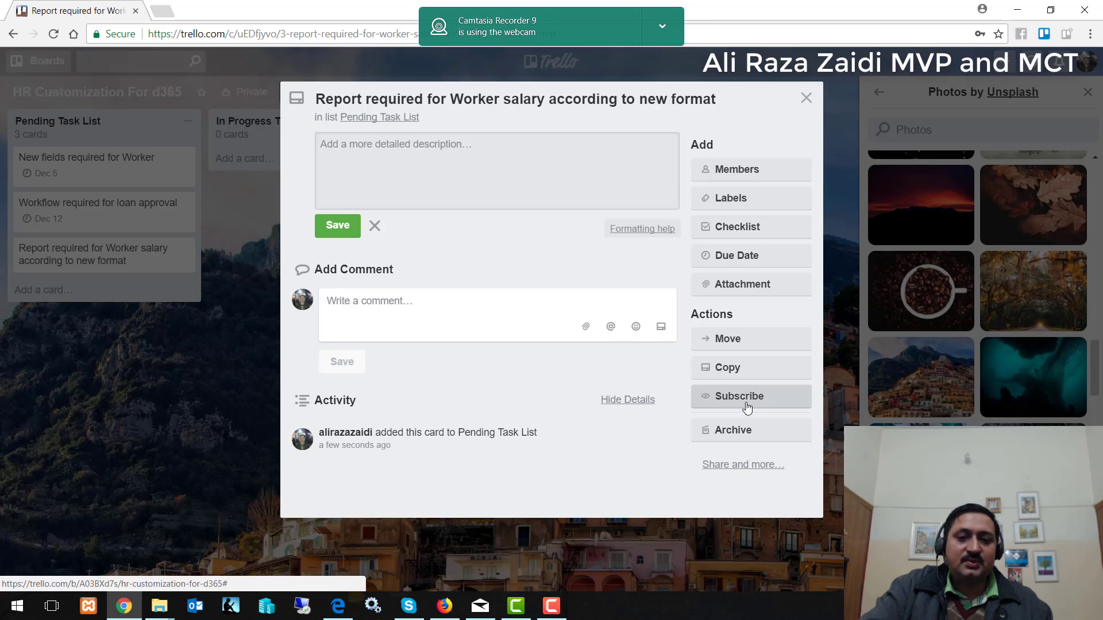
left_click(735, 256)
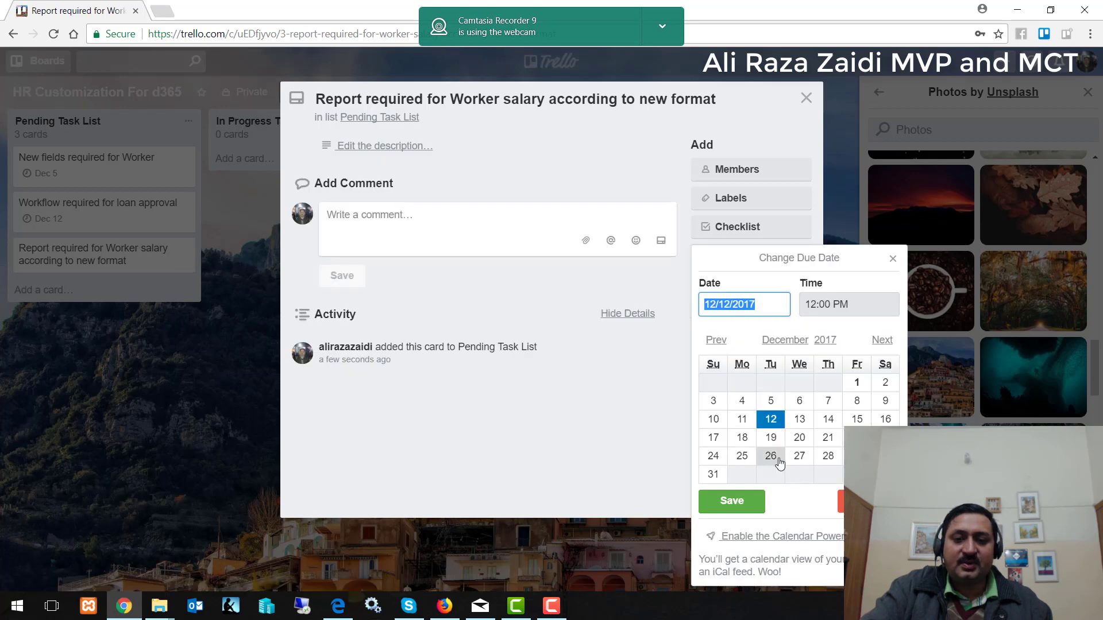
left_click(771, 438)
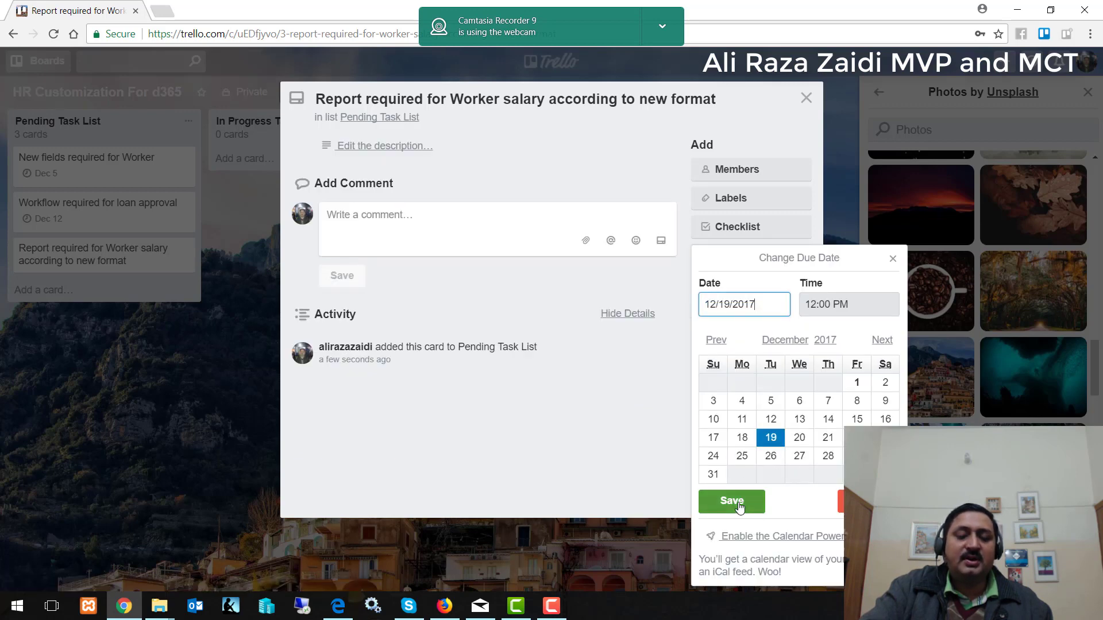
left_click(739, 502)
left_click(805, 99)
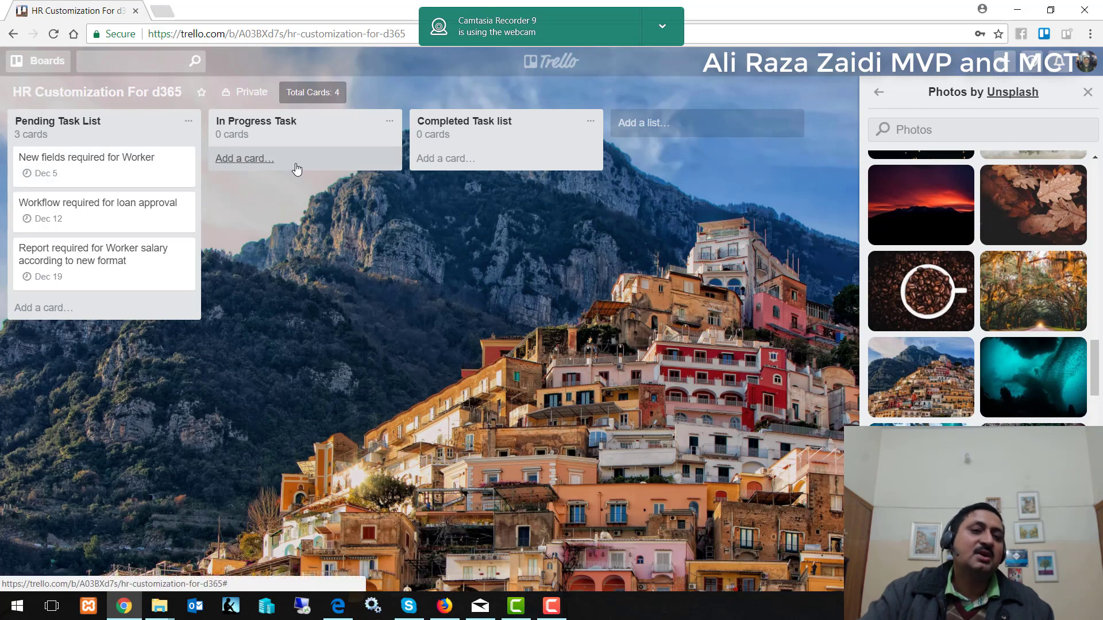
Move the 'New fields required for Worker' card into In Progress Task, then Completed Task list.
left_click_drag(172, 167, 304, 196)
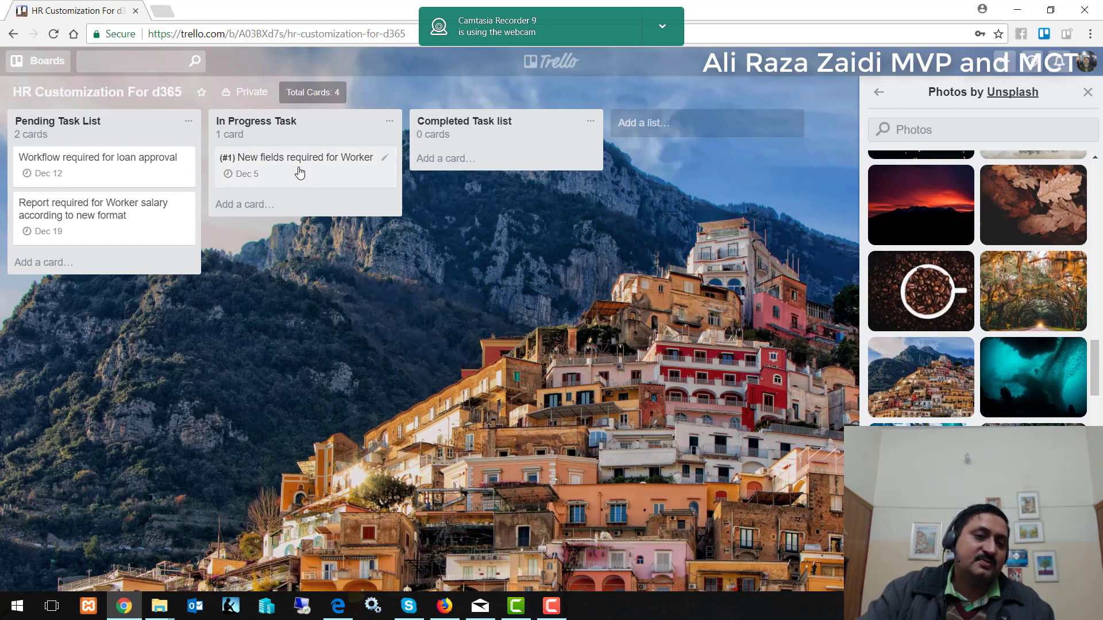
left_click_drag(311, 185, 94, 157)
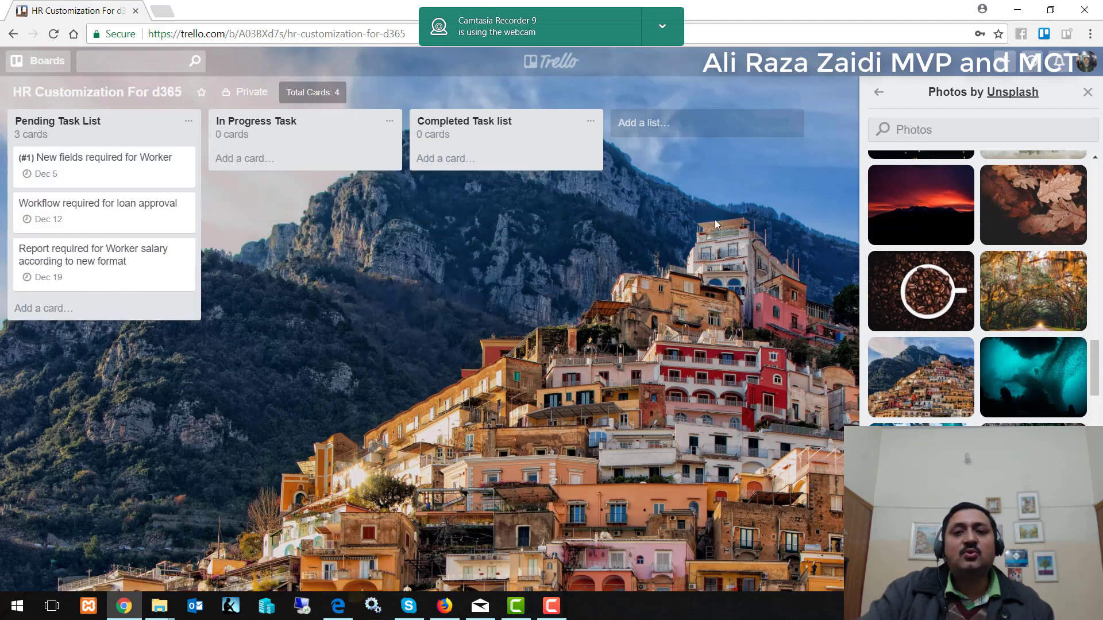
Invite a new member to the board by e-mail and drag the New fields card into In Progress Task.
left_click(876, 93)
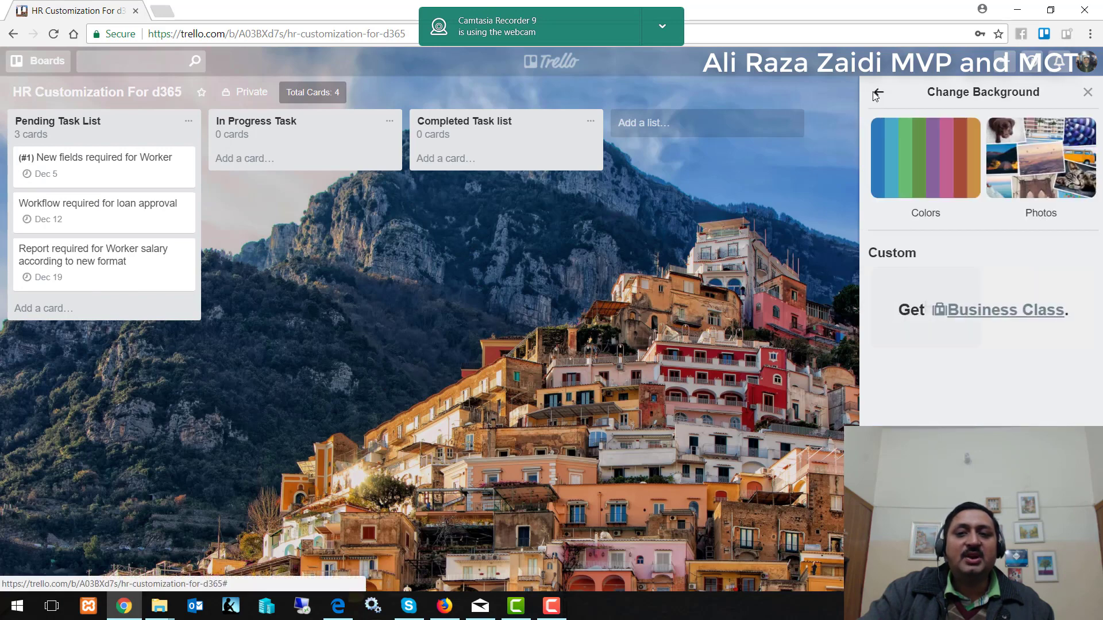
left_click(876, 93)
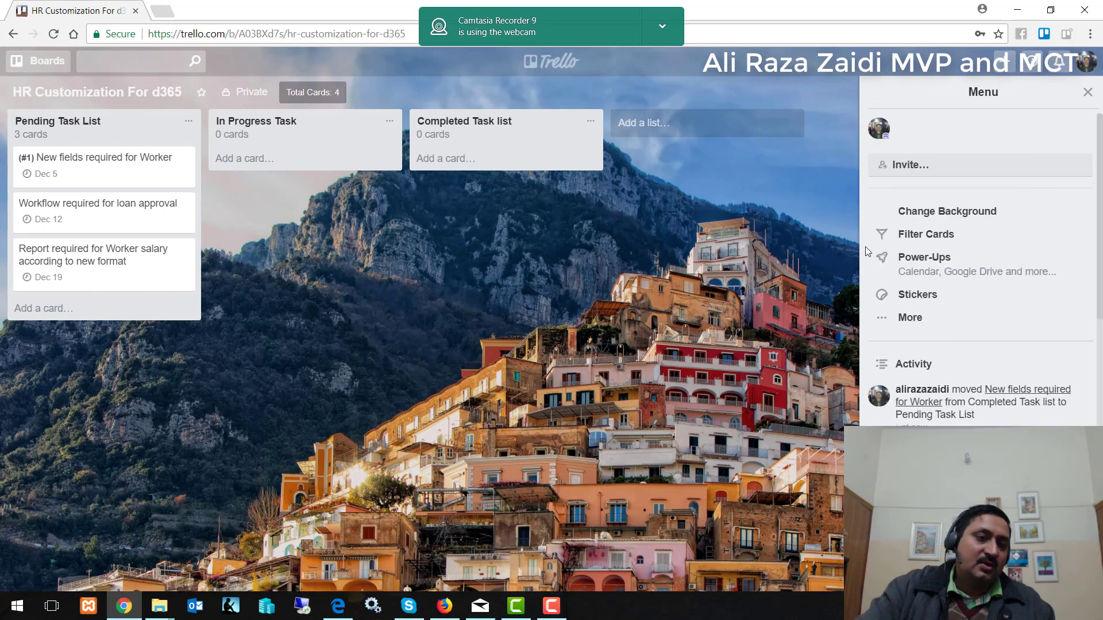
left_click(919, 165)
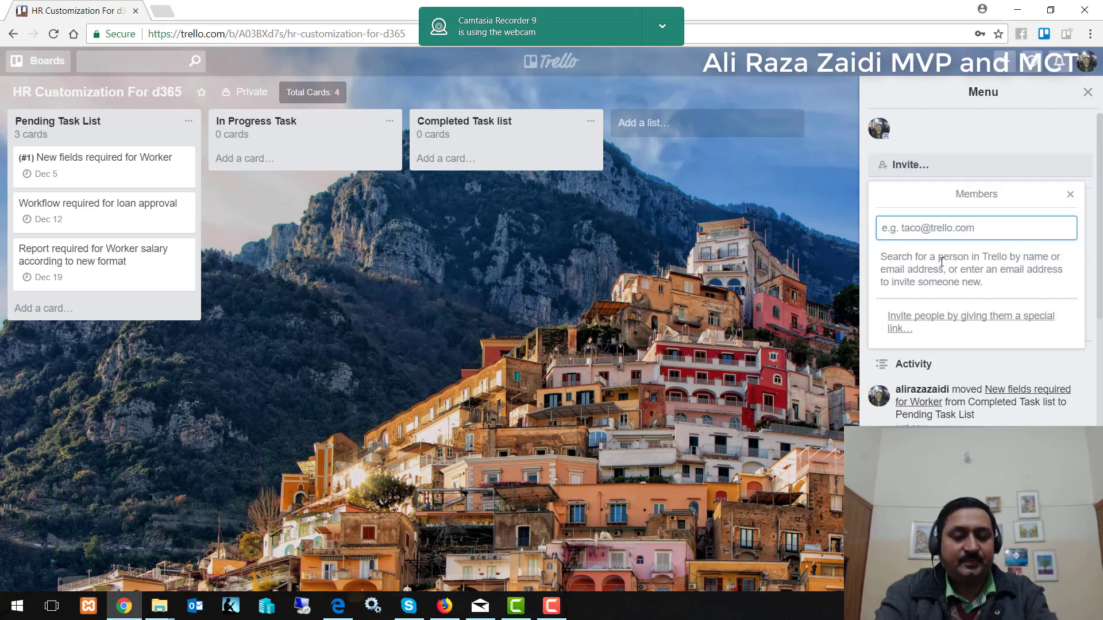
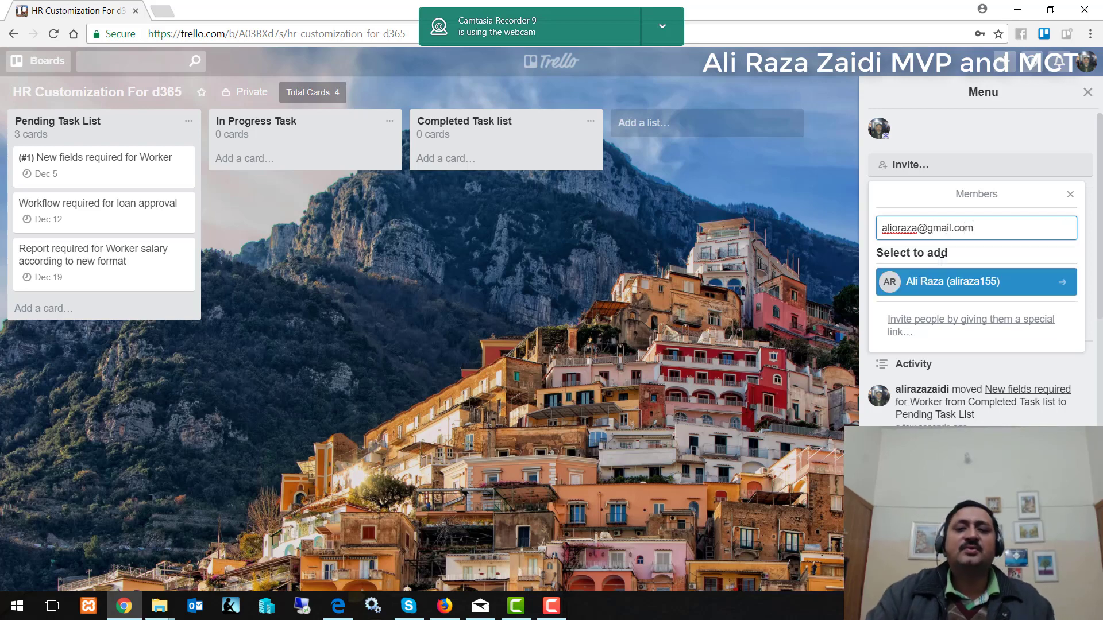
left_click(941, 288)
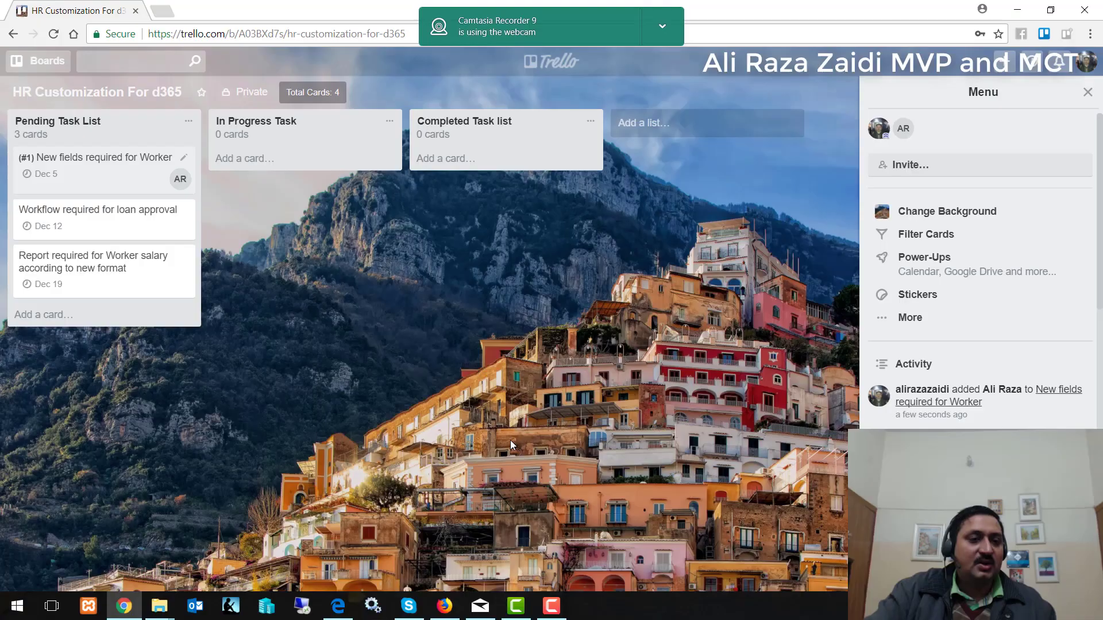
left_click_drag(80, 164, 505, 183)
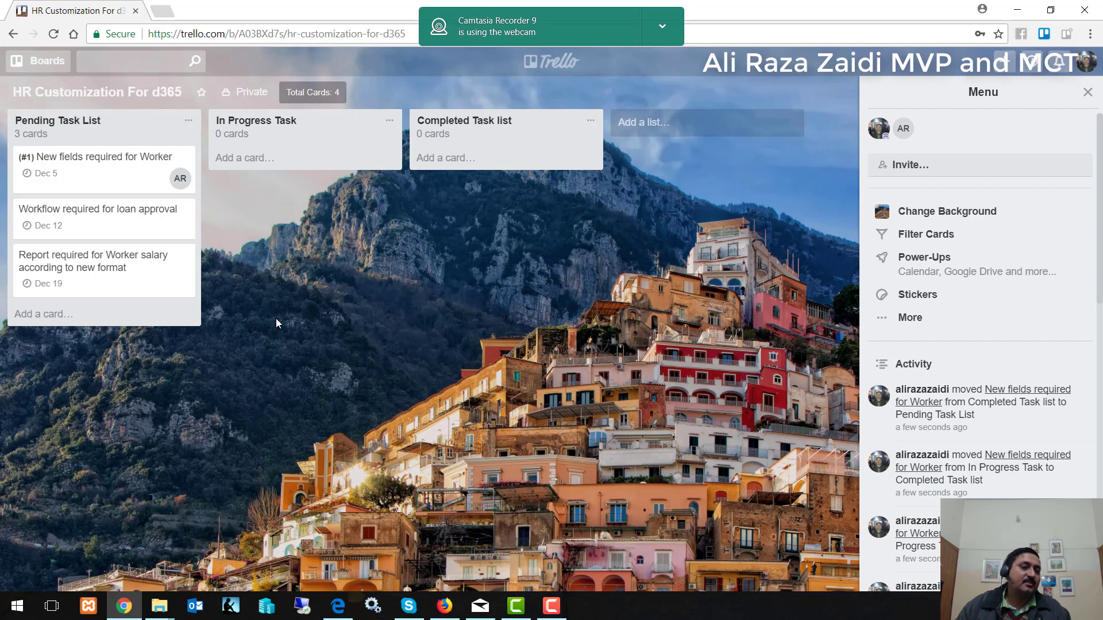
Open the New fields required for Worker card, type the description 'Sir, I need some custom fields in', and start attaching a computer file.
left_click(77, 175)
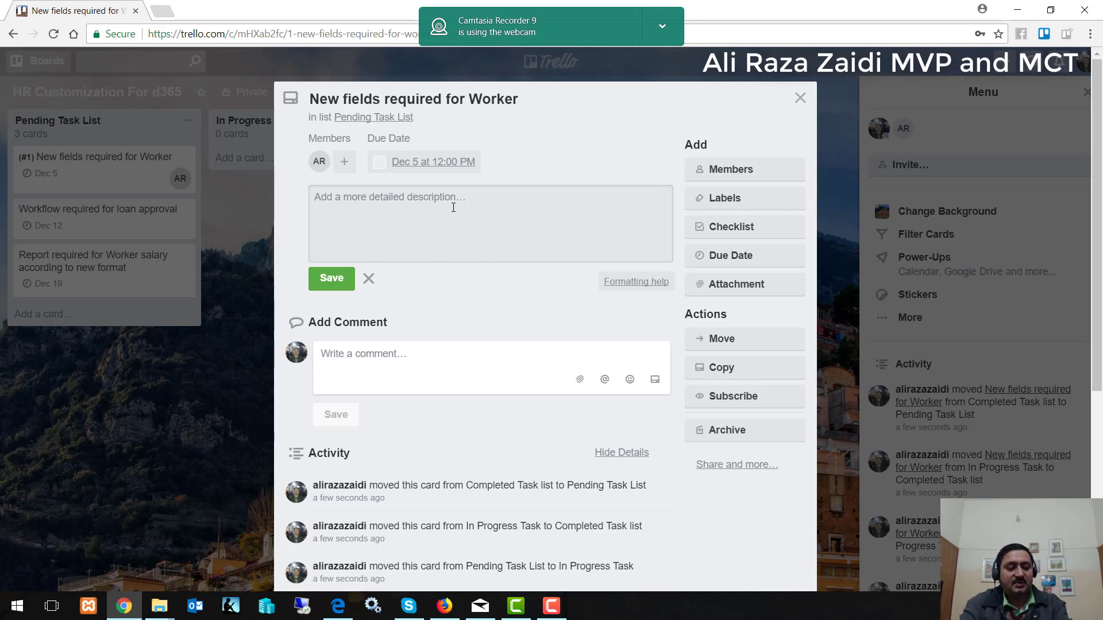
type("Sir")
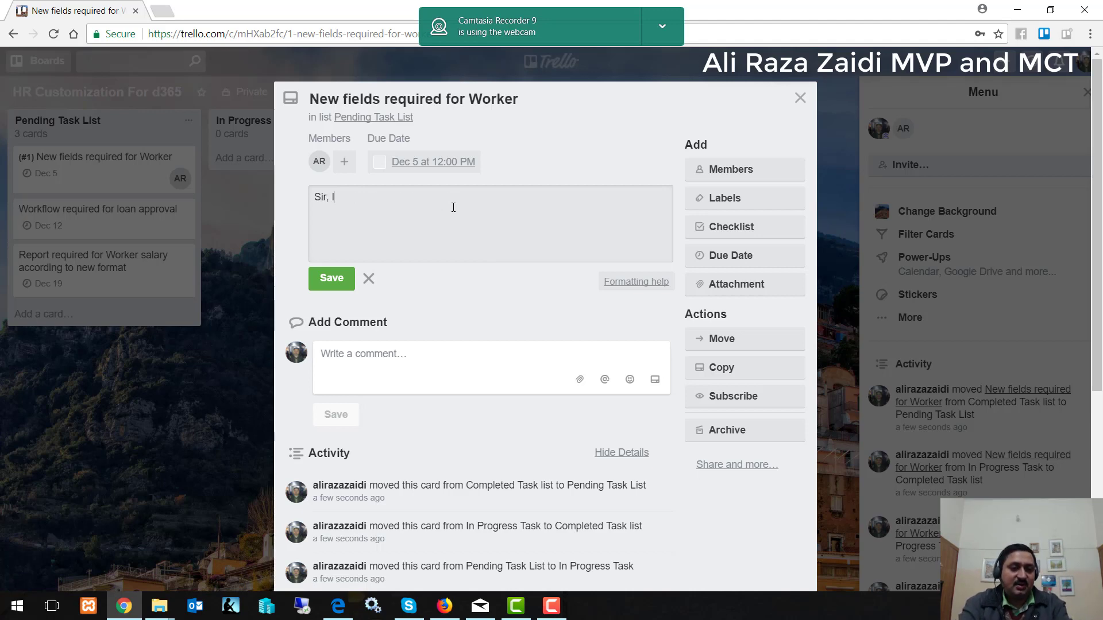
type(", I need some custom")
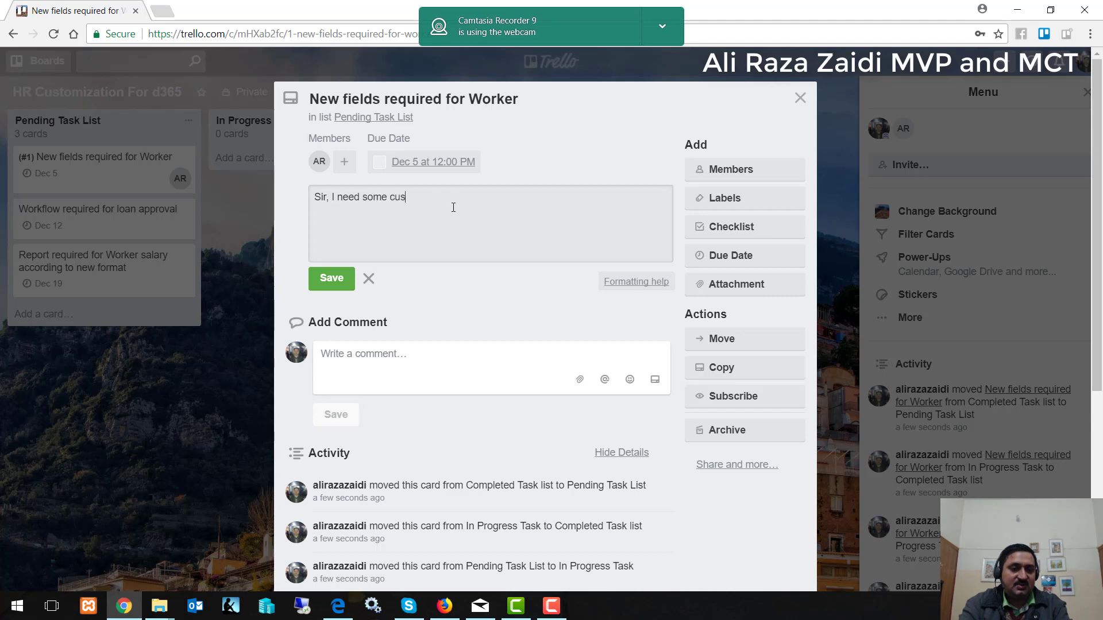
type(" fields in Worker")
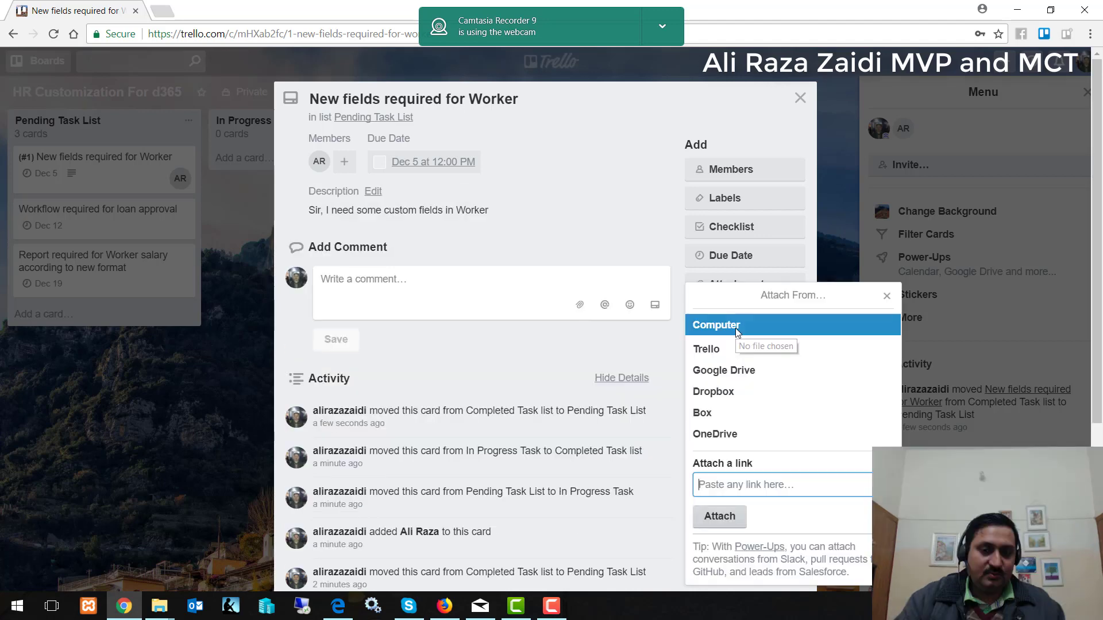
left_click(735, 328)
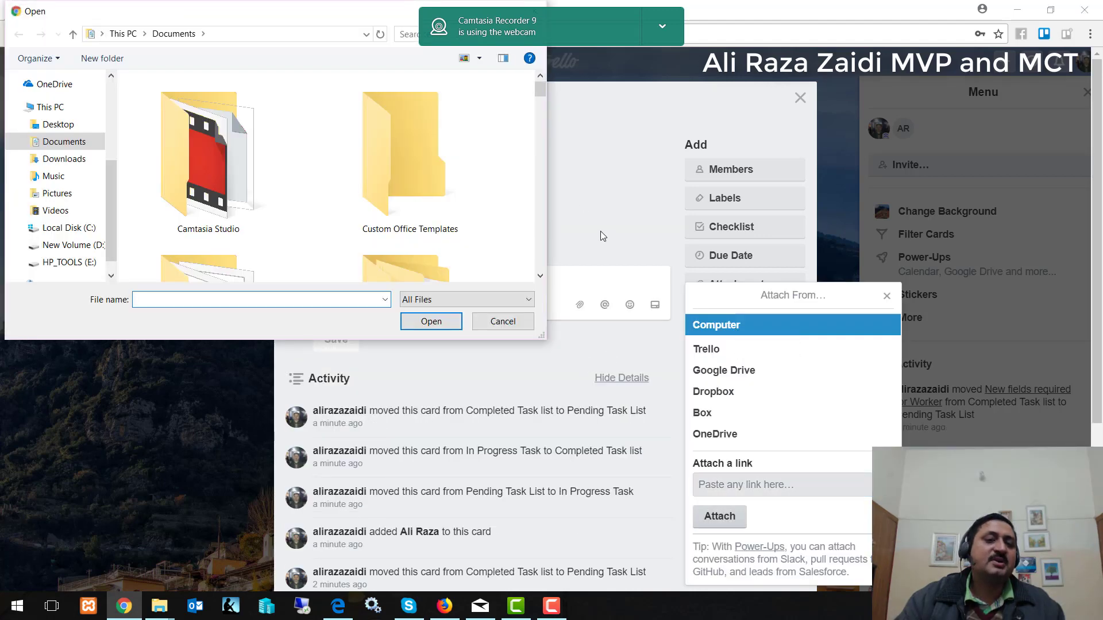
Attach Changes Required.docx from the Documents folder to the card.
scroll(600, 231, "down", 3)
scroll(471, 221, "down", 10)
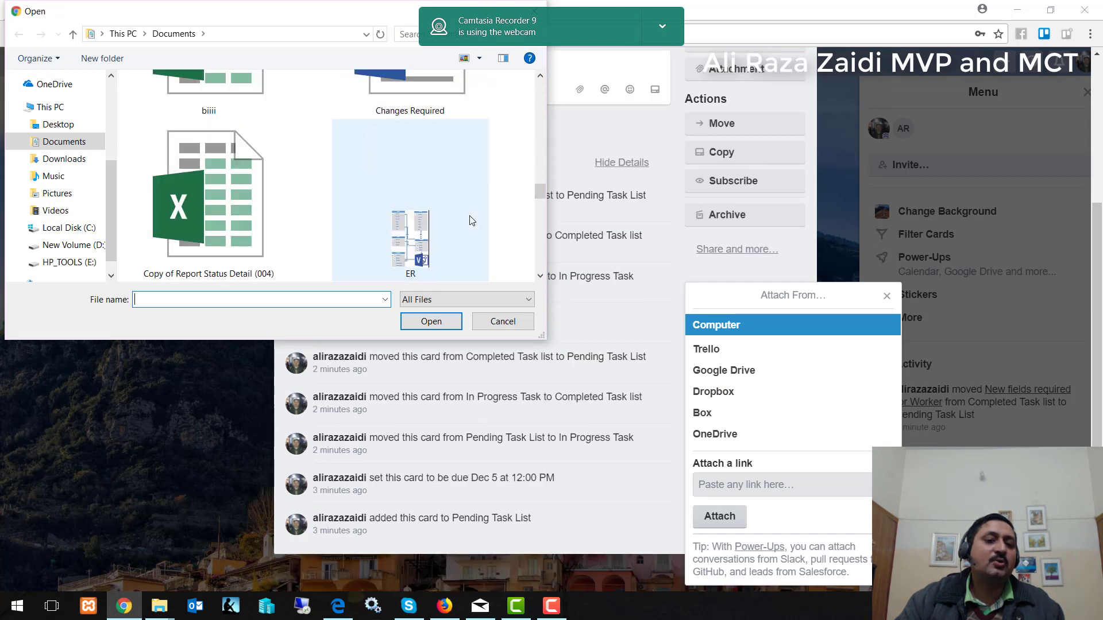
scroll(471, 220, "down", 8)
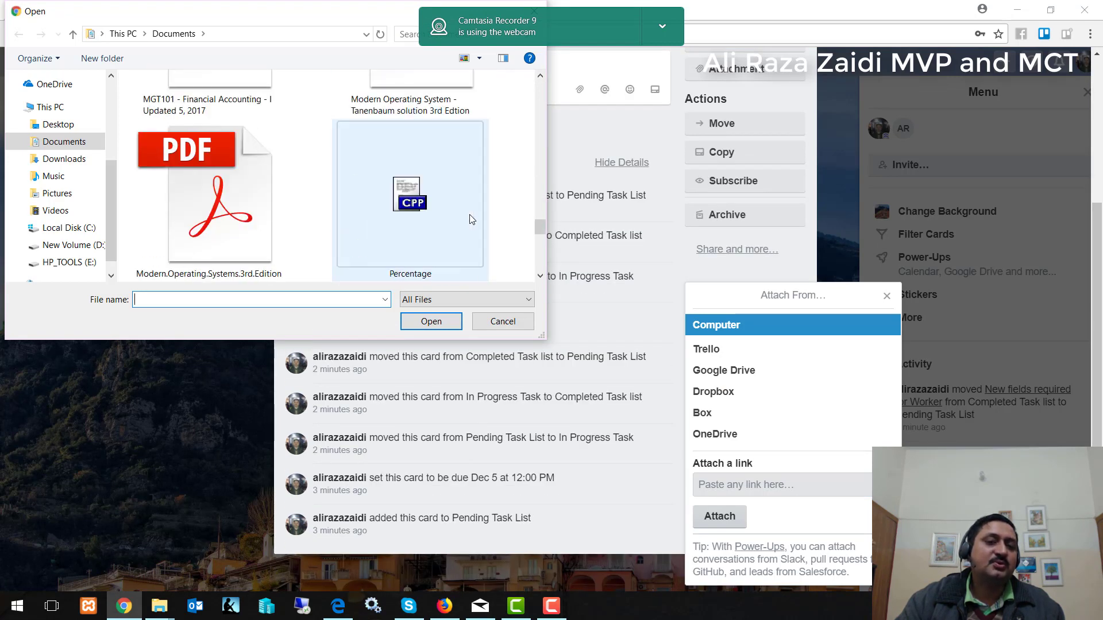
scroll(470, 219, "down", 3)
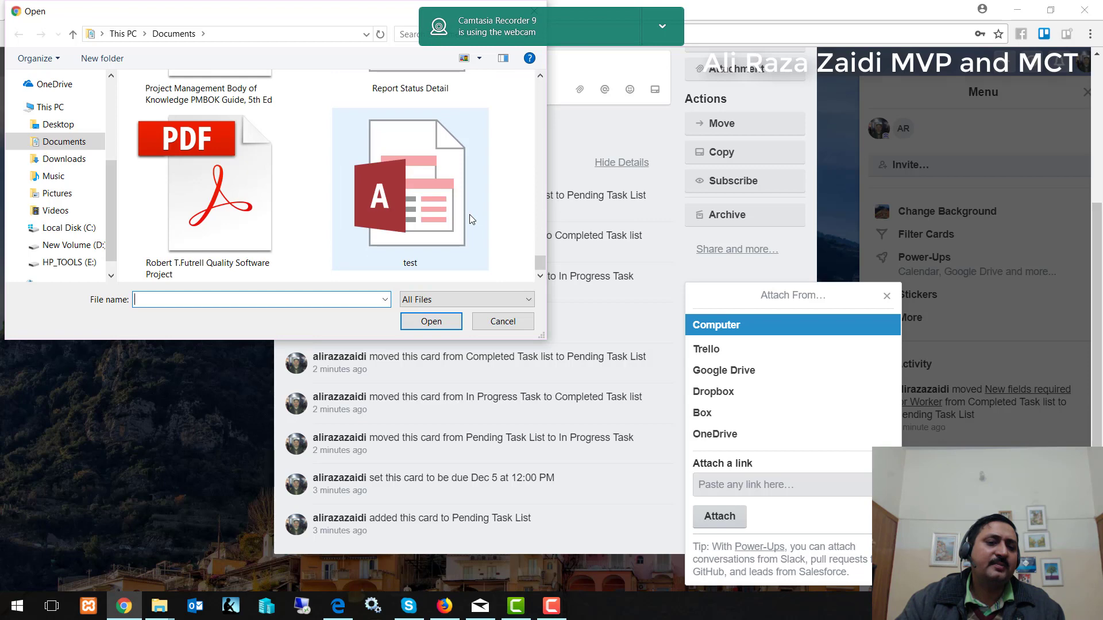
scroll(470, 219, "up", 2)
scroll(470, 218, "up", 8)
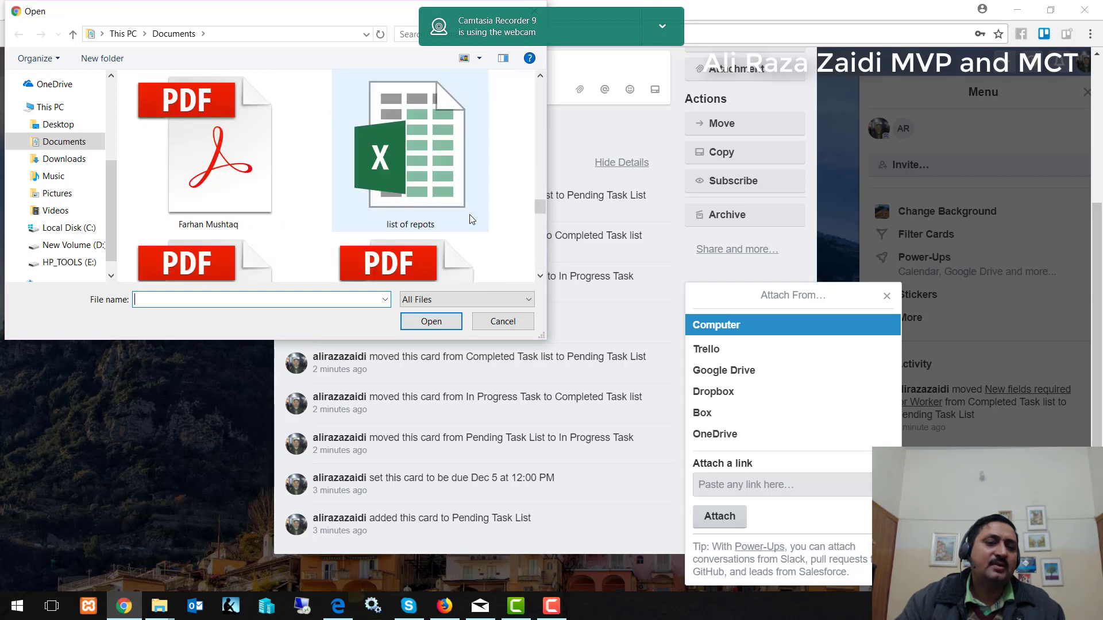
double_click(419, 182)
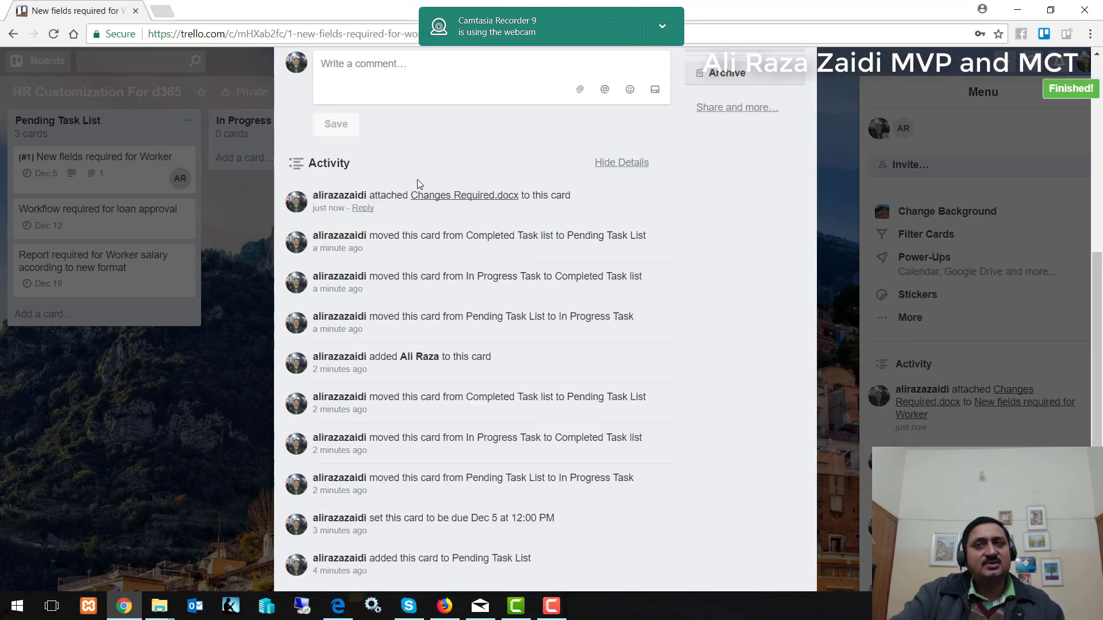
scroll(490, 207, "up", 3)
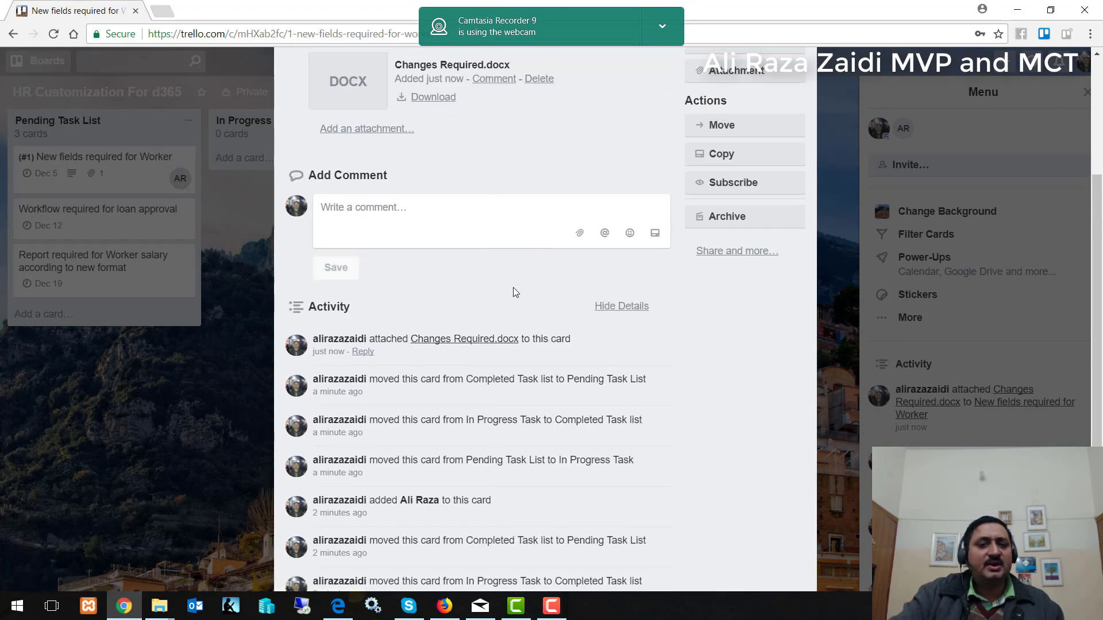
scroll(513, 288, "up", 4)
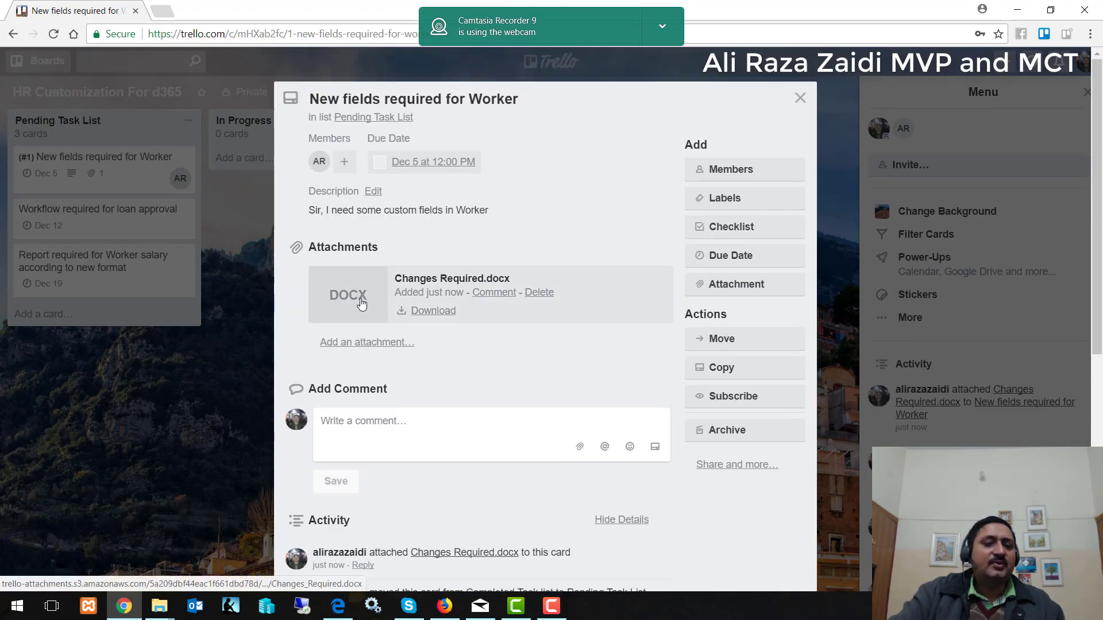
Preview the attached Changes Required document, then begin adding a checklist to the card.
left_click(361, 304)
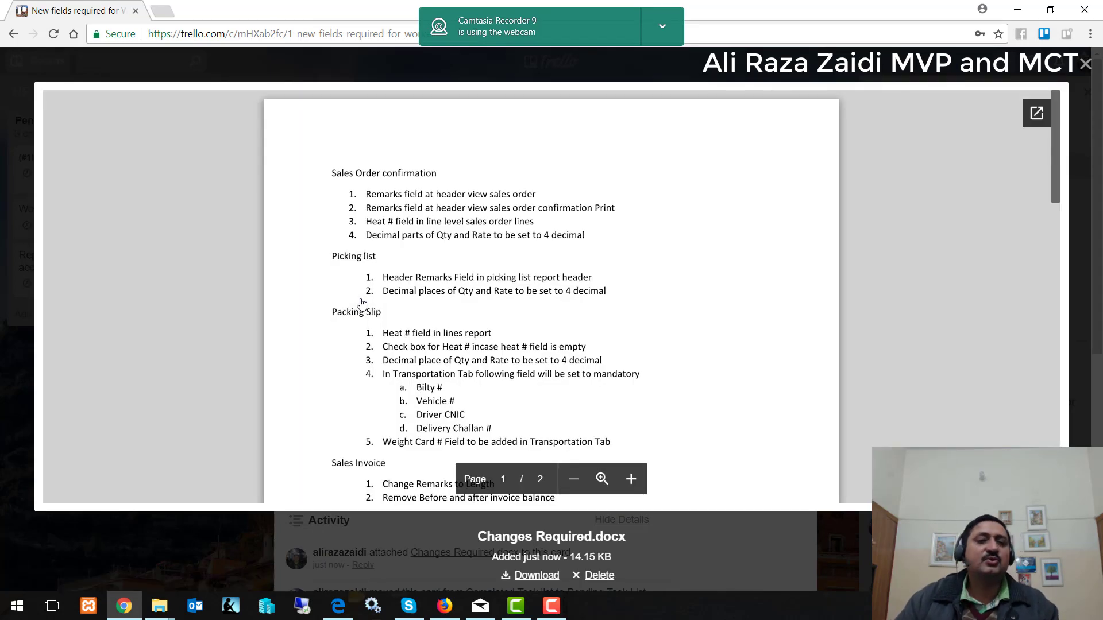
scroll(362, 302, "down", 4)
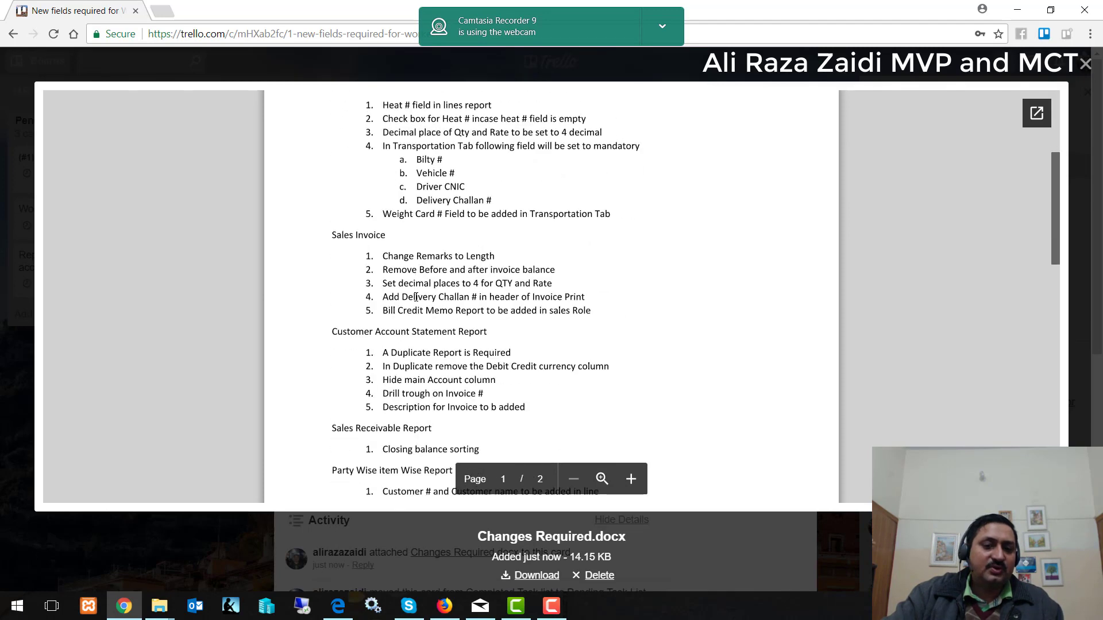
scroll(416, 299, "down", 10)
scroll(416, 299, "up", 14)
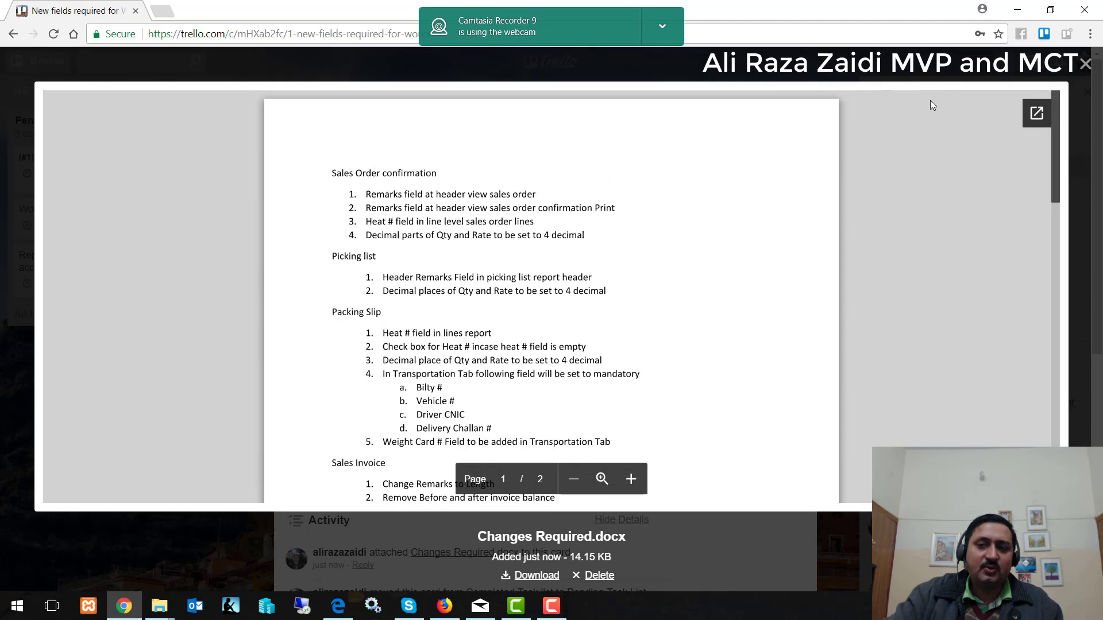
left_click(1086, 63)
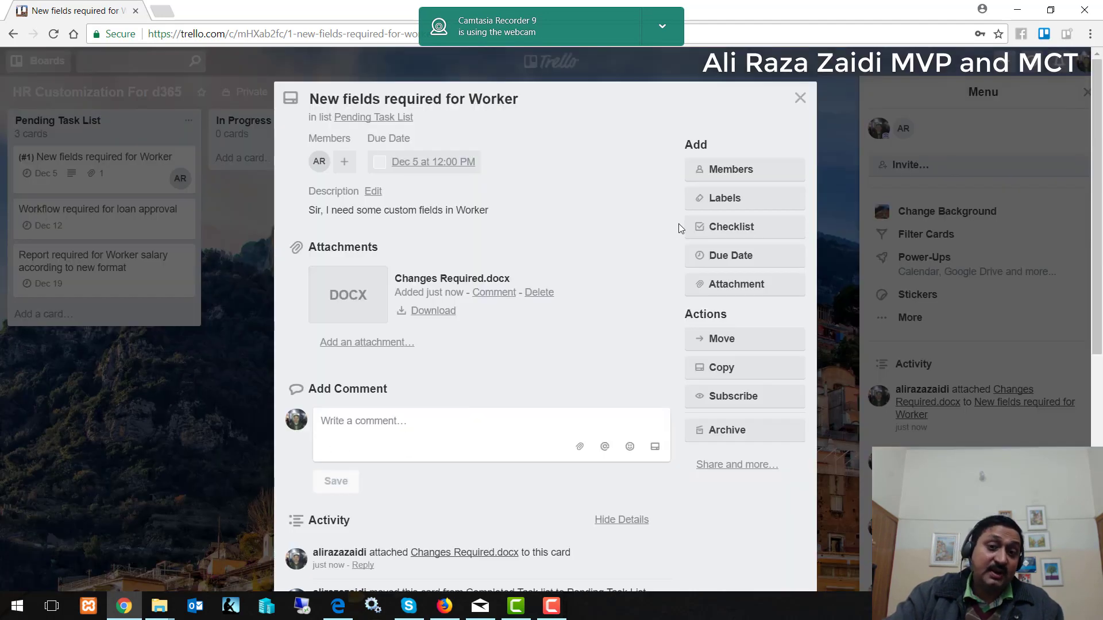
left_click(704, 229)
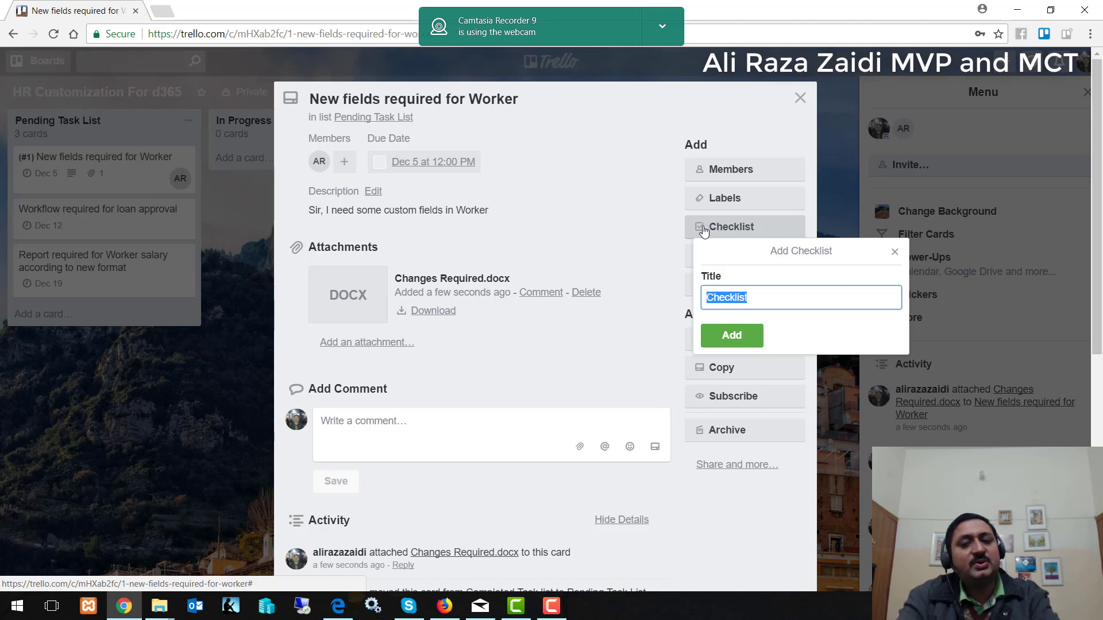
Create a checklist titled 'New Fields'.
key("BackSpace")
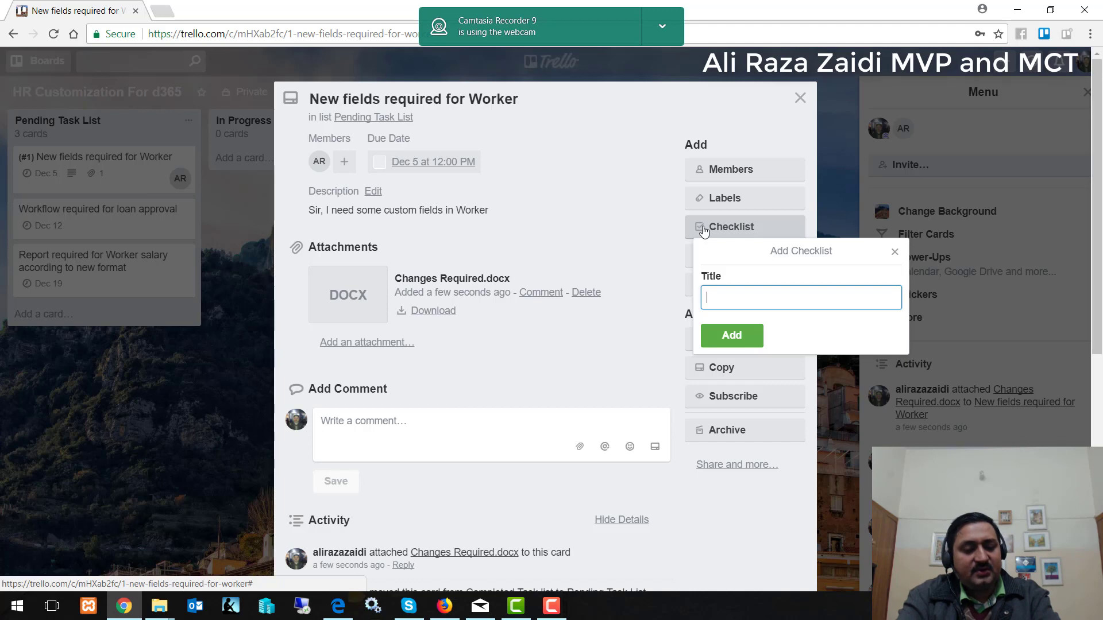
type("ne")
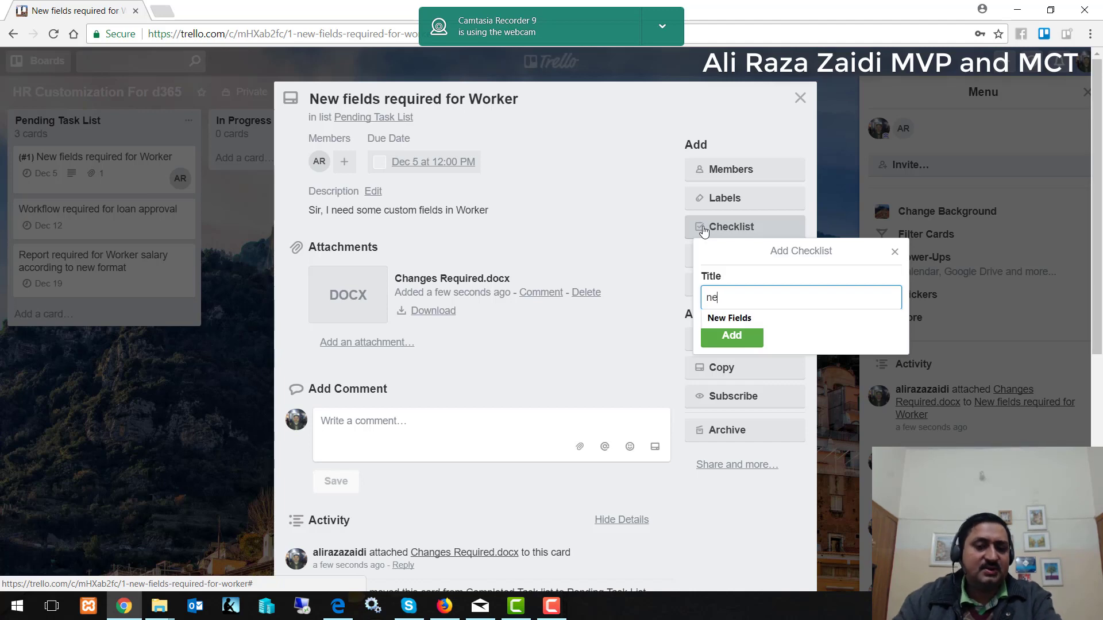
left_click(742, 320)
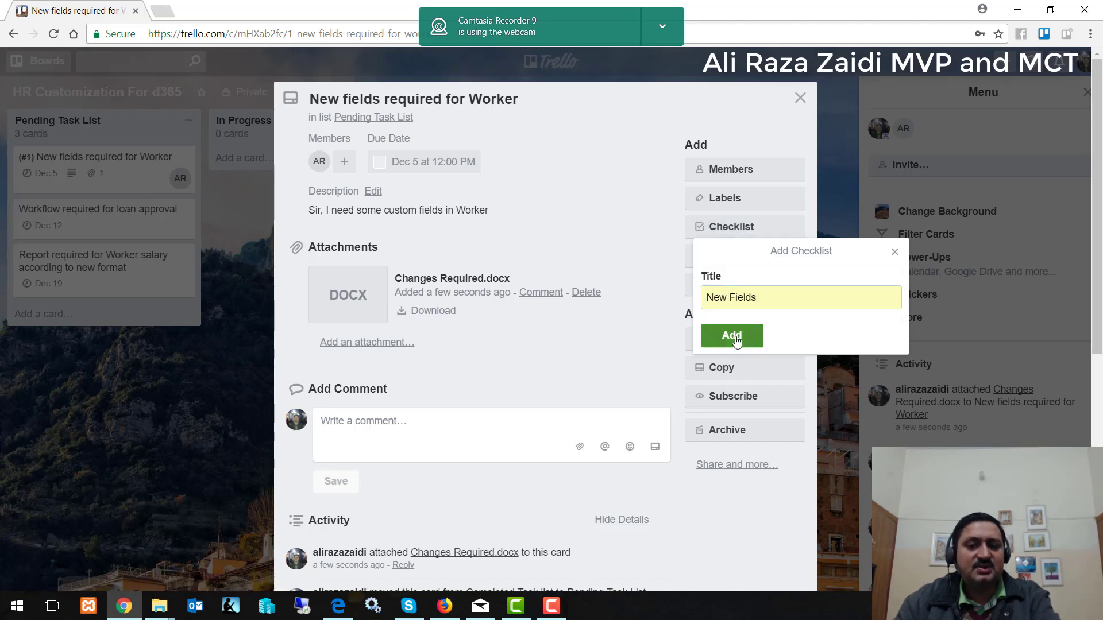
left_click(735, 336)
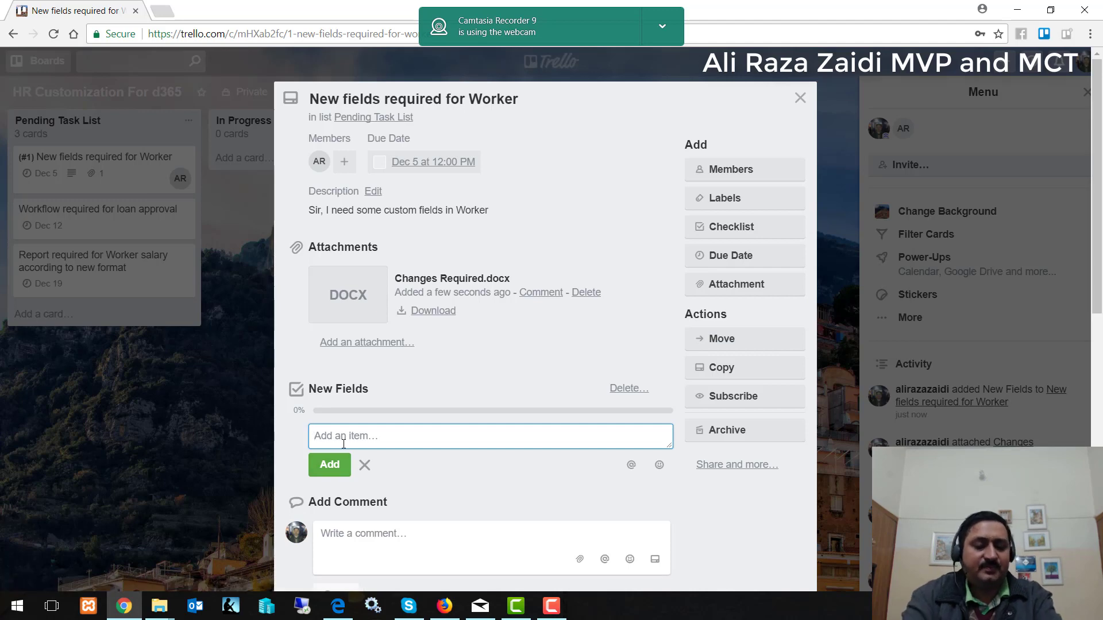
Add items Worker Passport Number, Passport Expire date, Akama number, Akama Expire date, then close the card.
type("Worker")
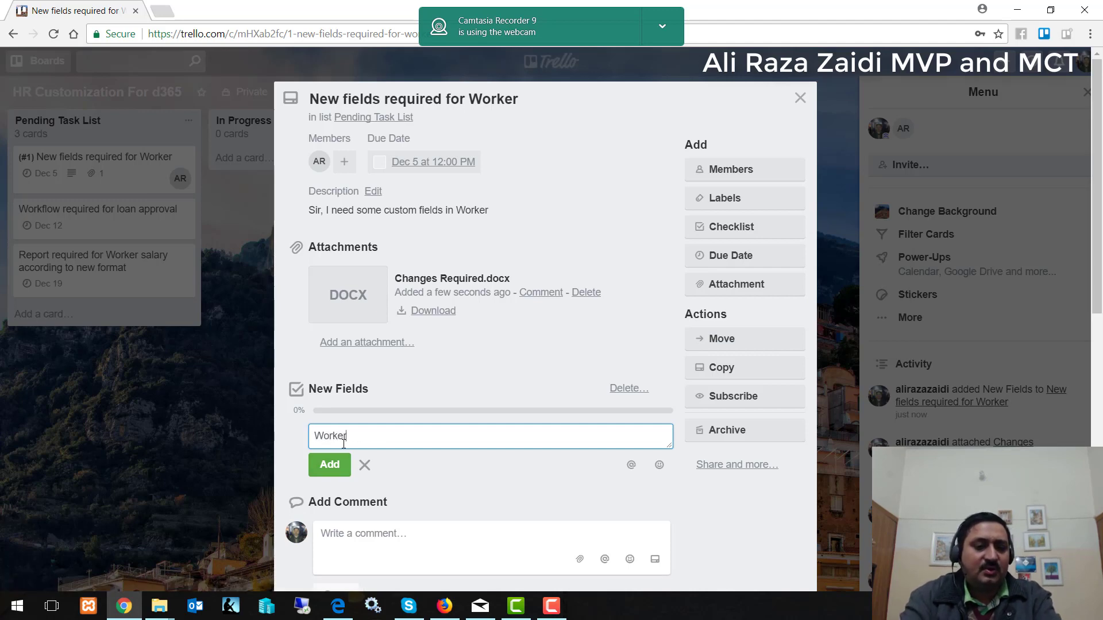
type(" Passport ")
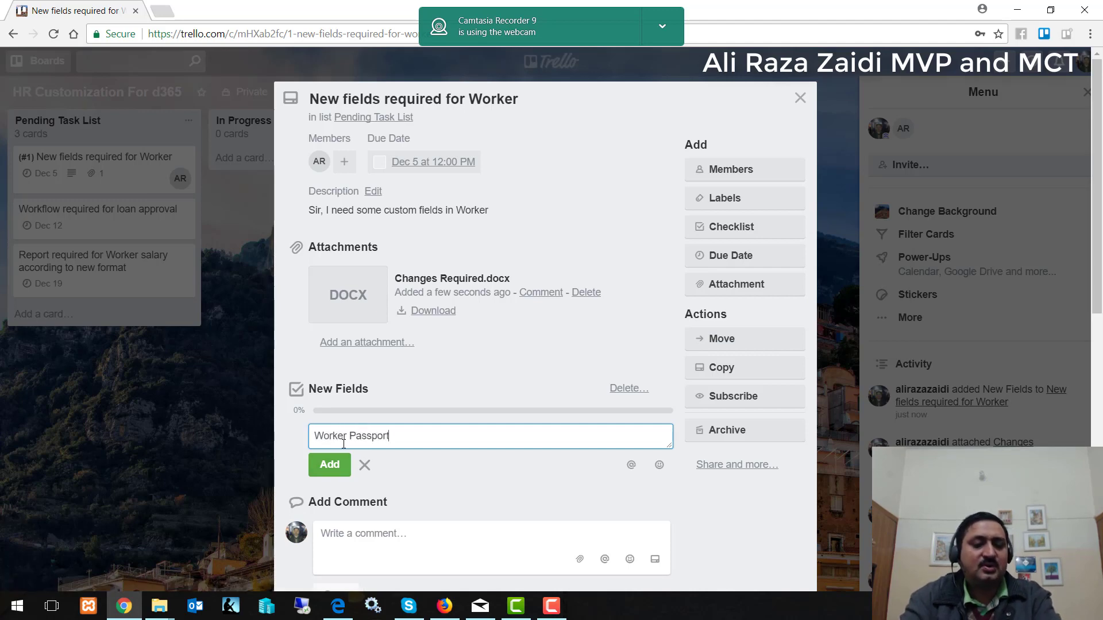
type("Number")
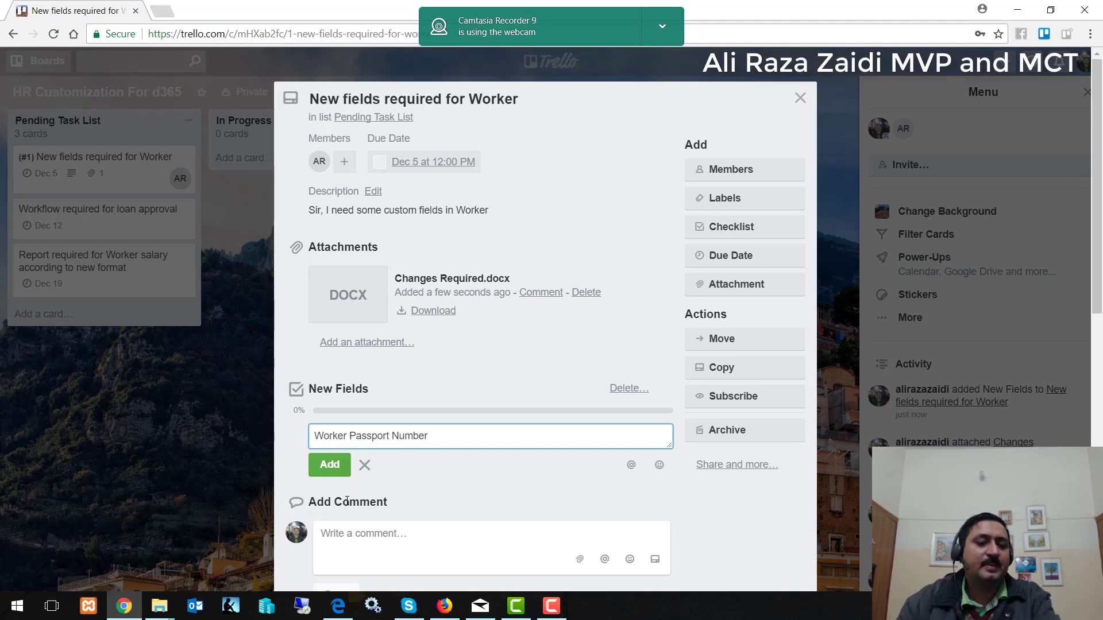
left_click(328, 465)
type("Wo")
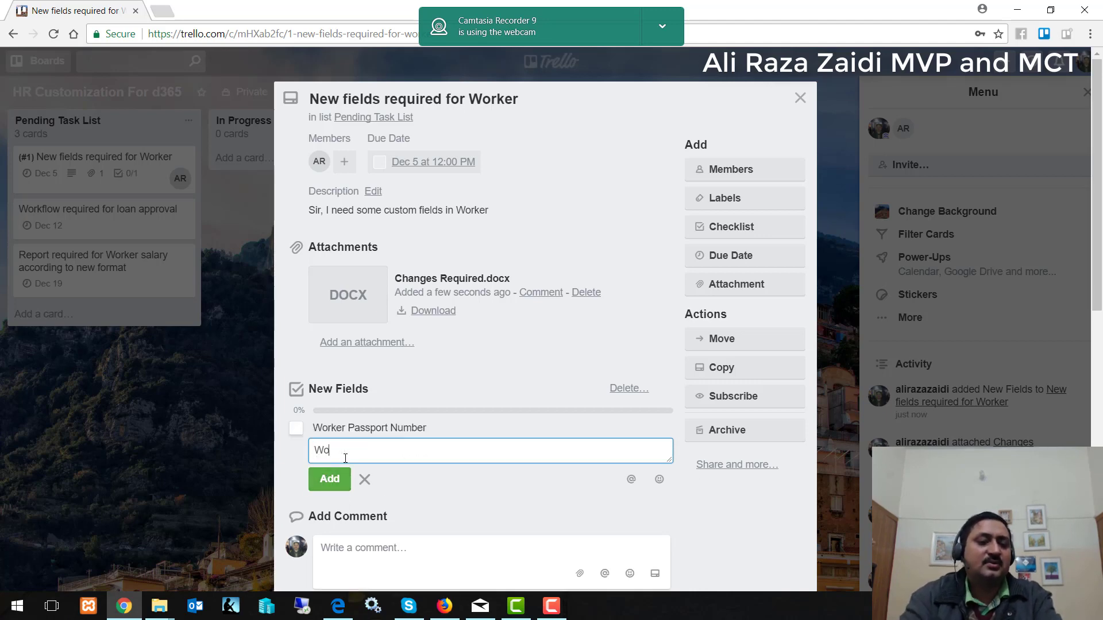
type("rker Pass")
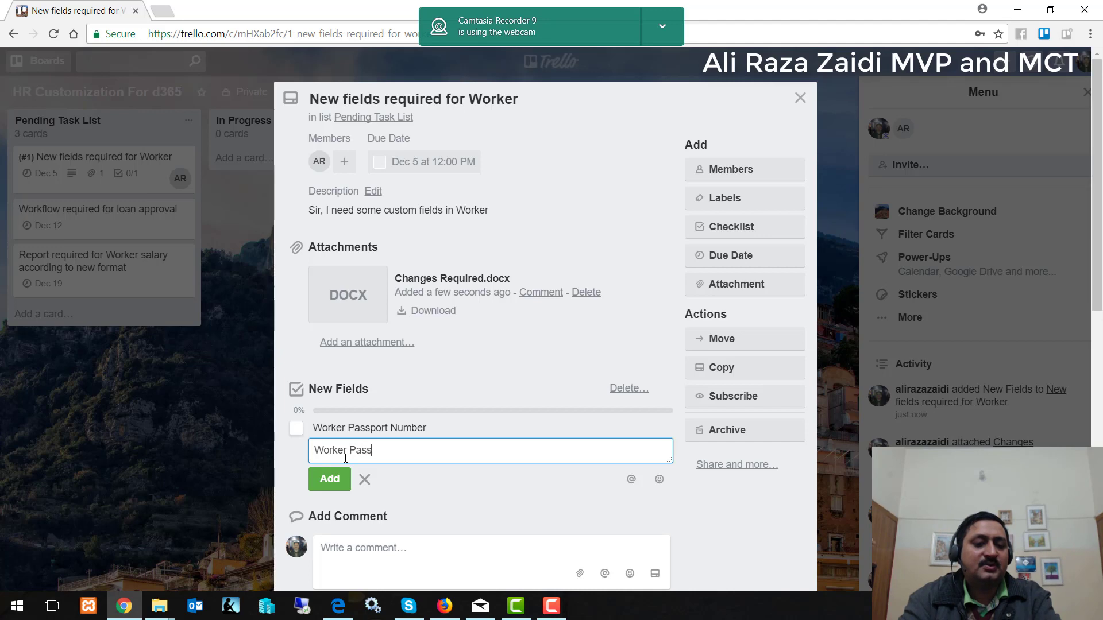
type("port")
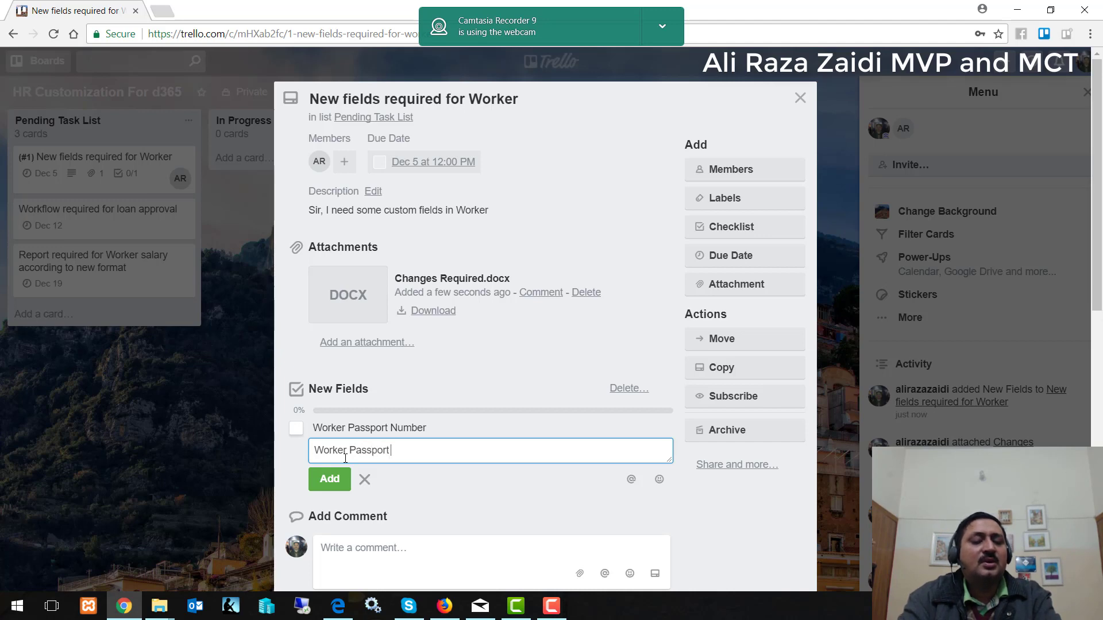
type(" Expire dat")
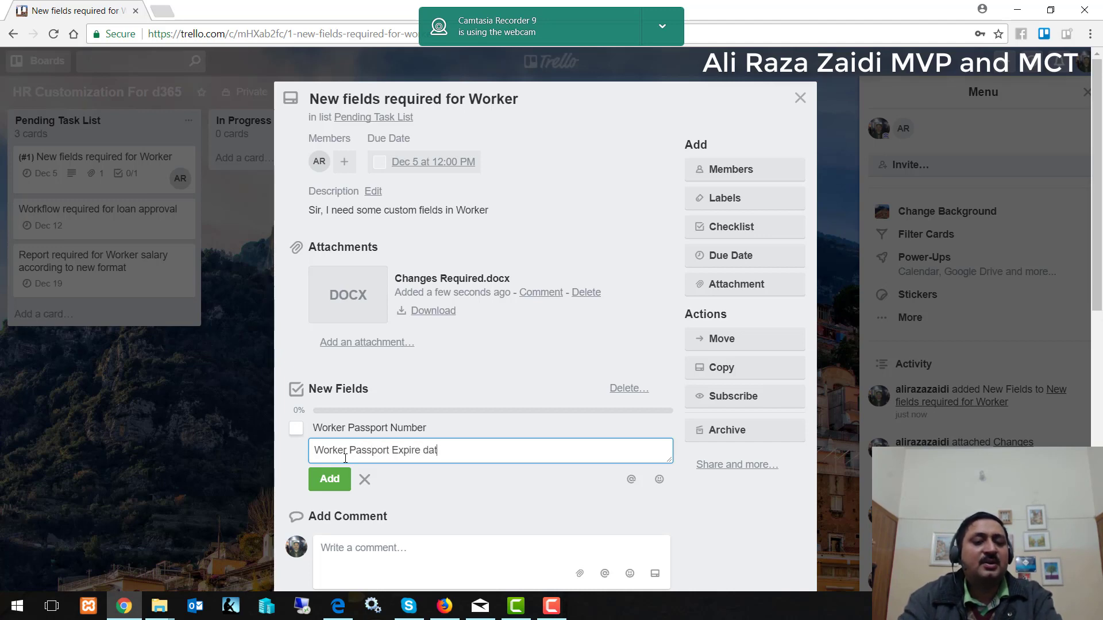
type("e")
left_click(316, 487)
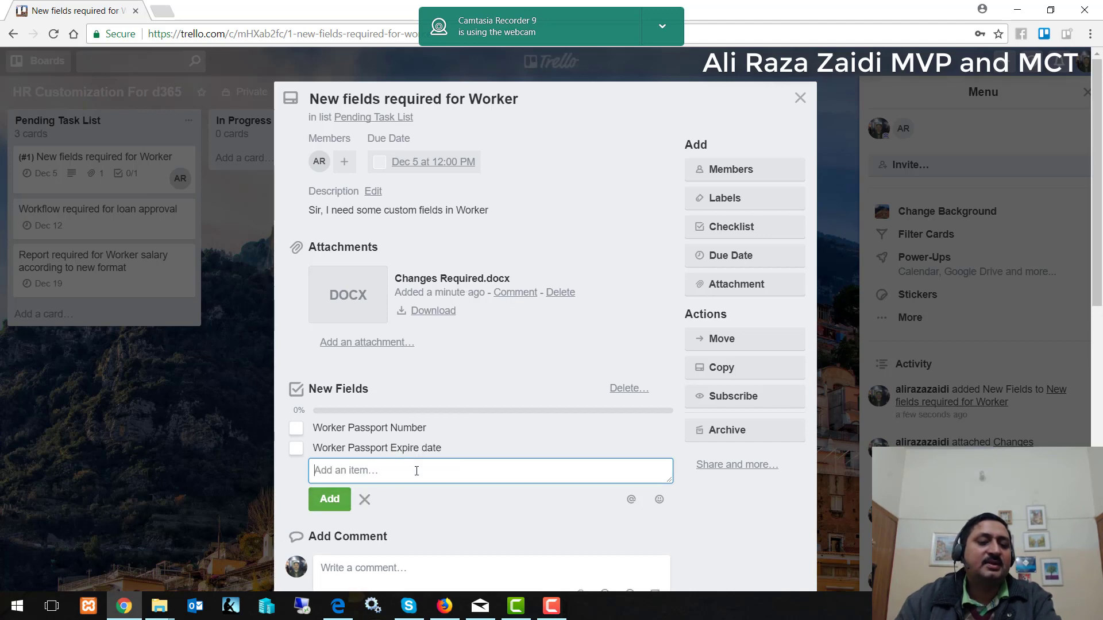
type("Worker ")
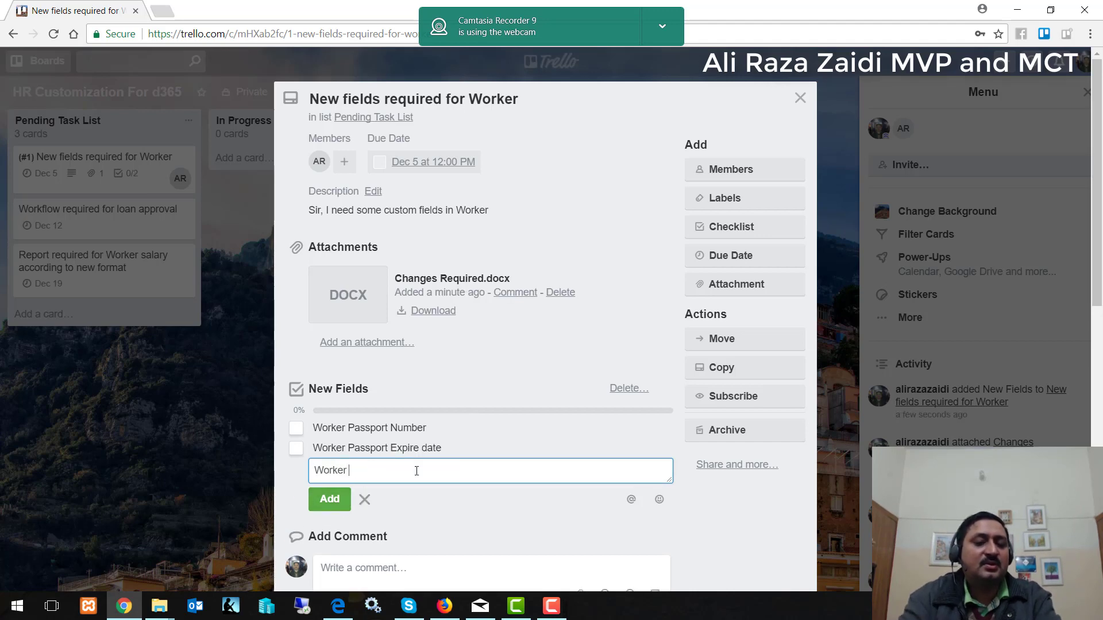
type("Akama numb")
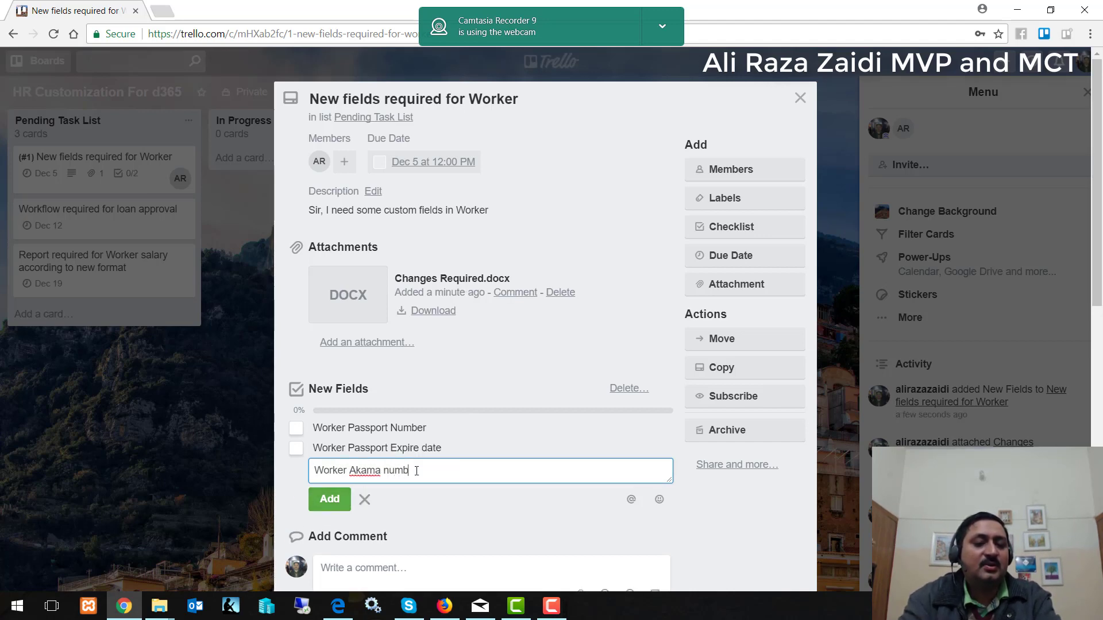
type("er")
left_click(338, 507)
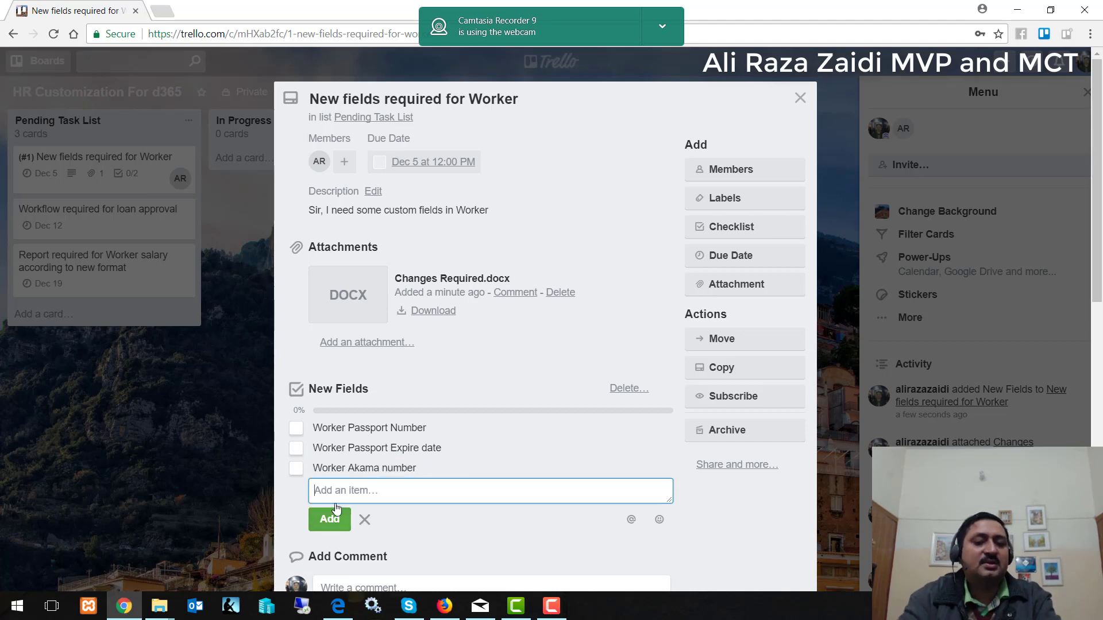
type("Worker Ak")
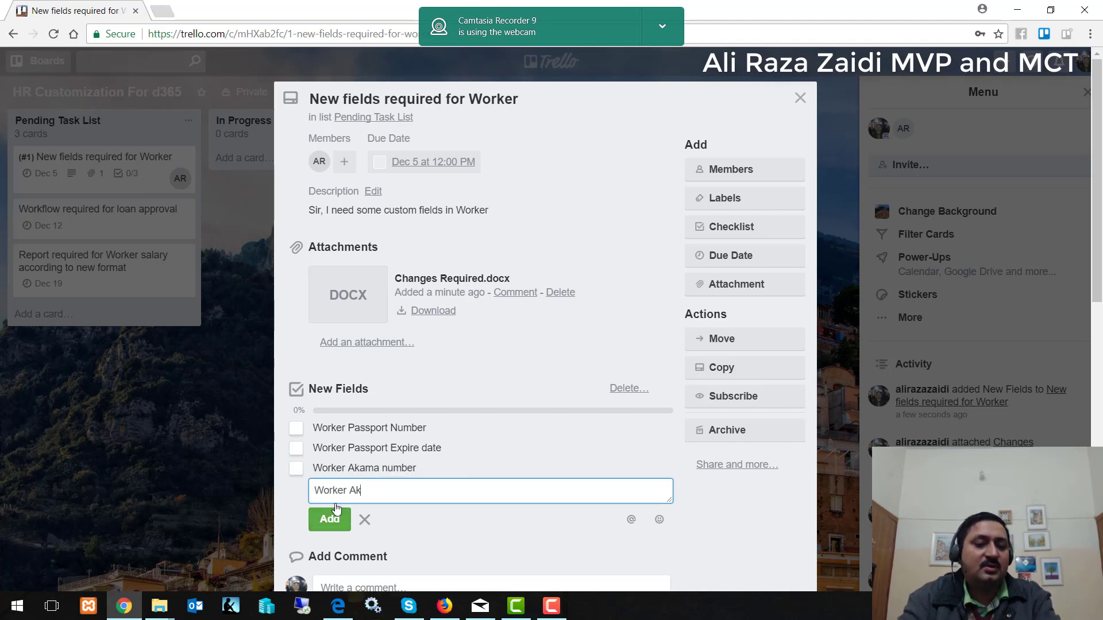
type("ama ")
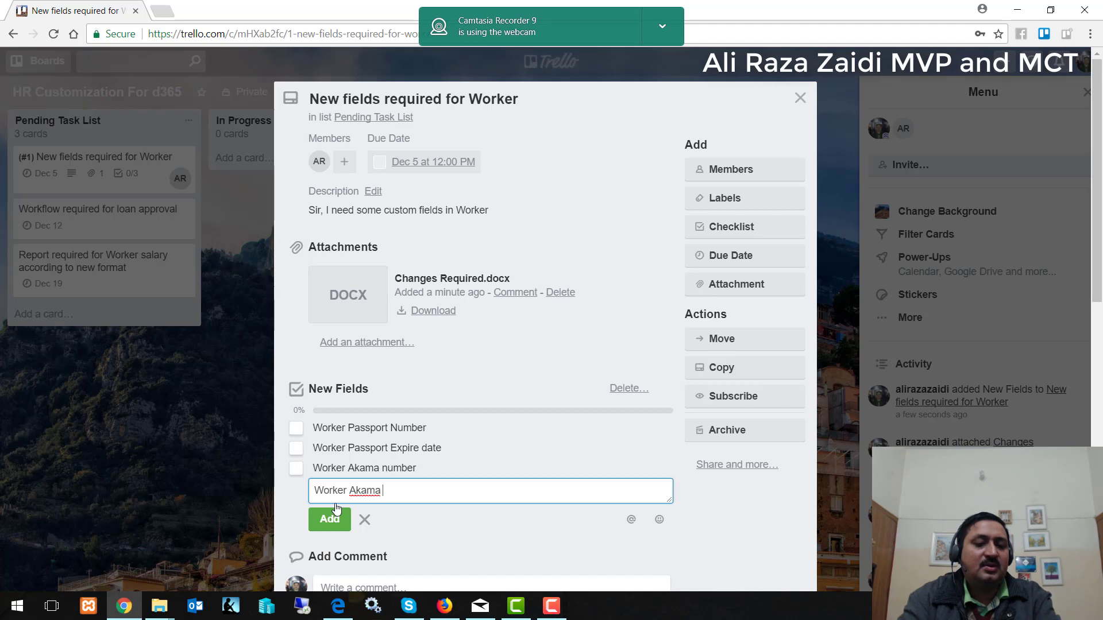
type("Expire ")
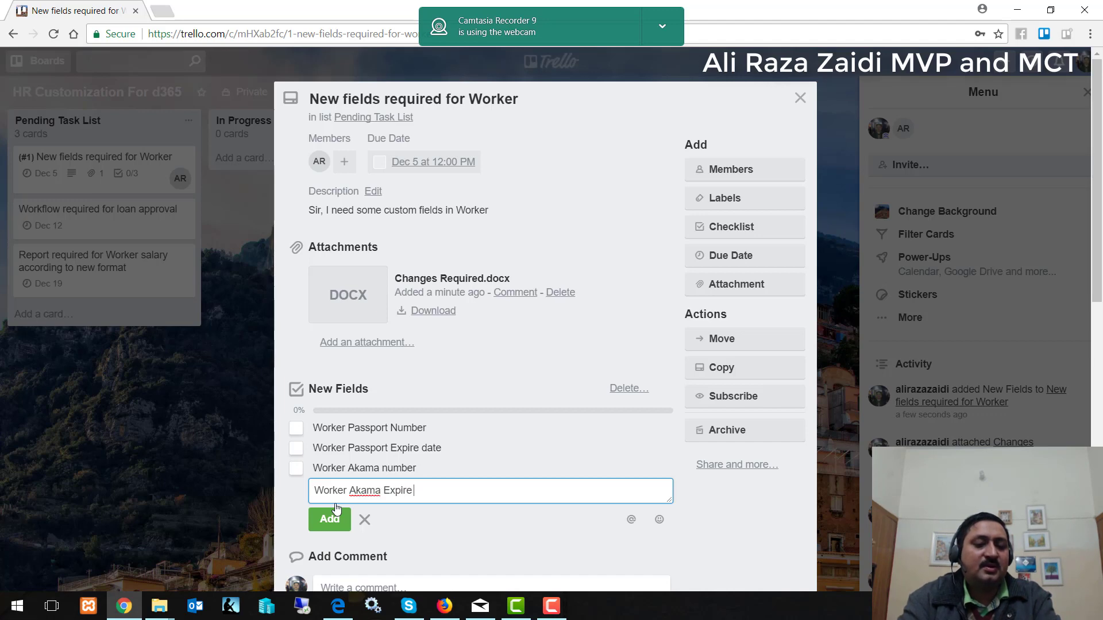
type("date")
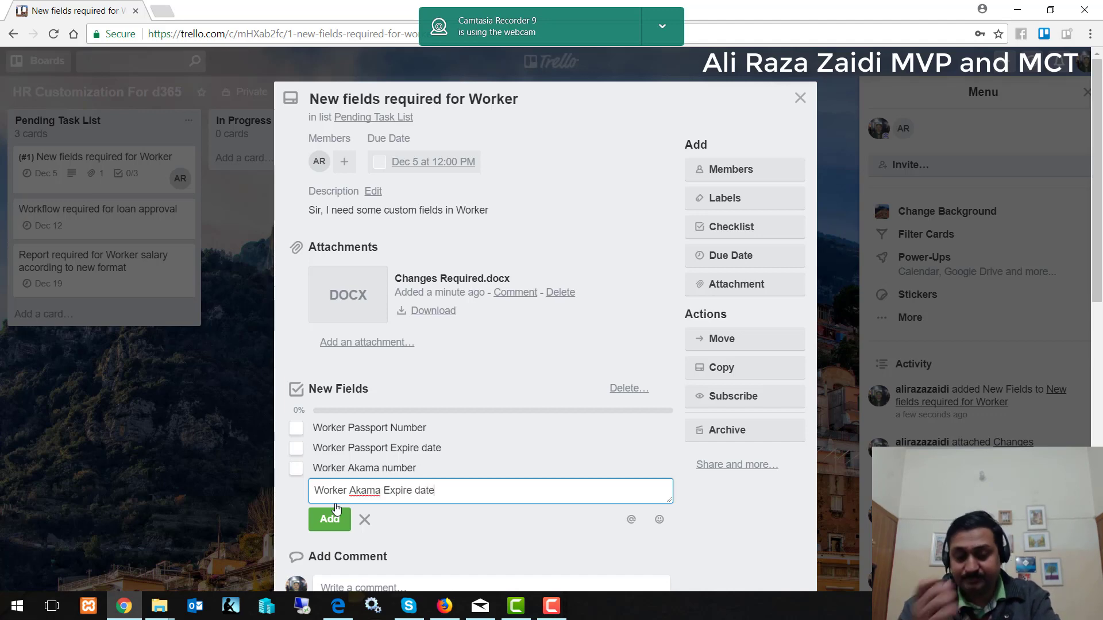
left_click(329, 519)
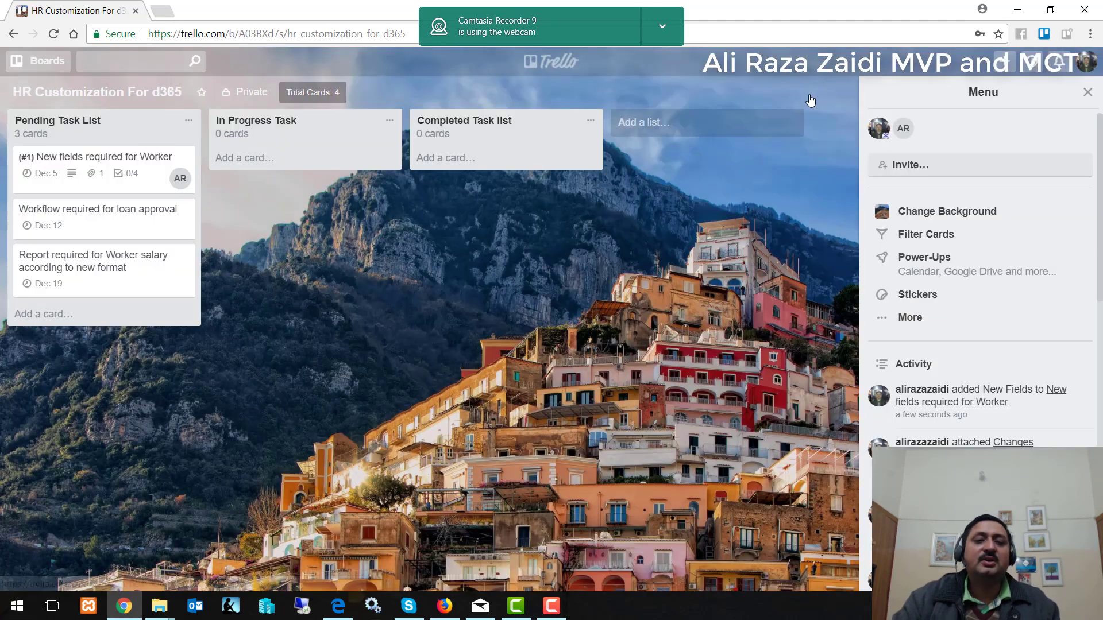
left_click(800, 98)
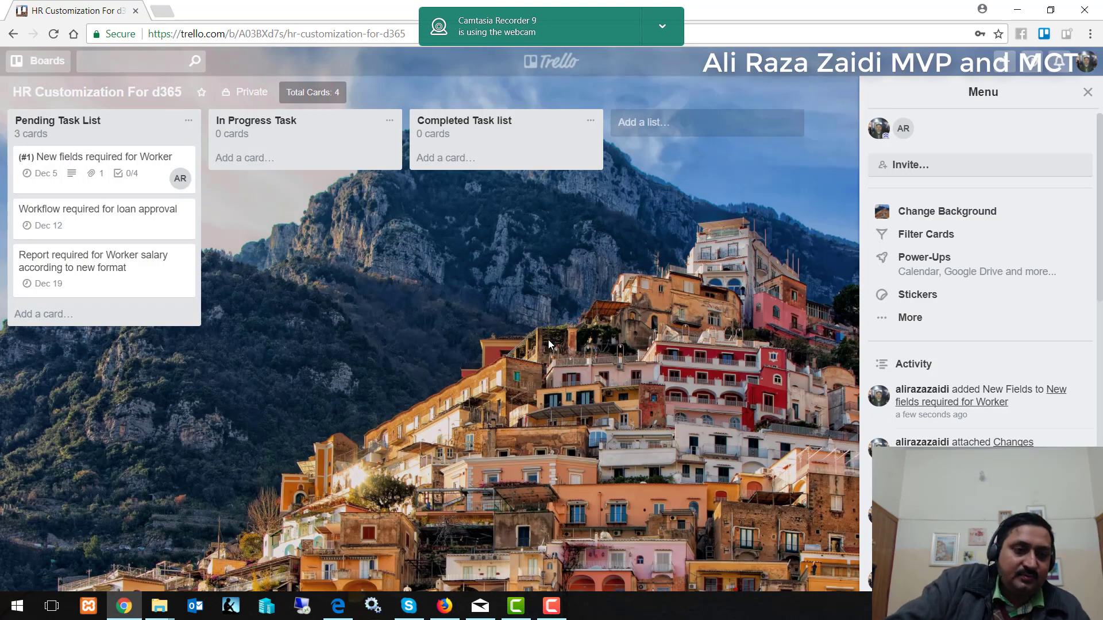
Drag the card from Pending Task List into In Progress Task and reopen it.
left_click_drag(54, 172, 279, 170)
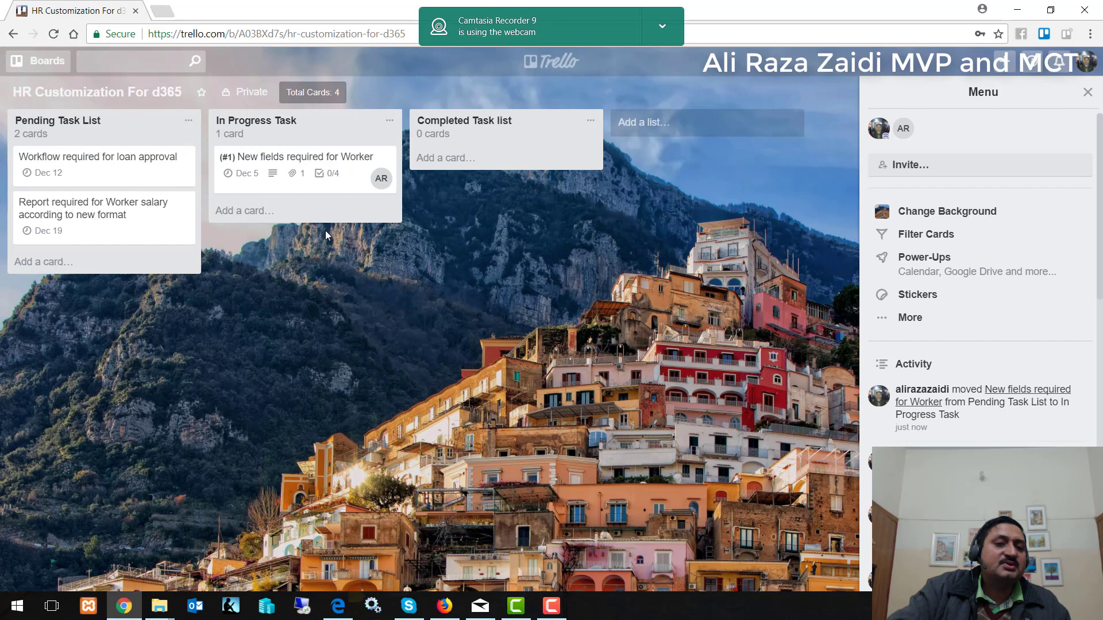
left_click(298, 164)
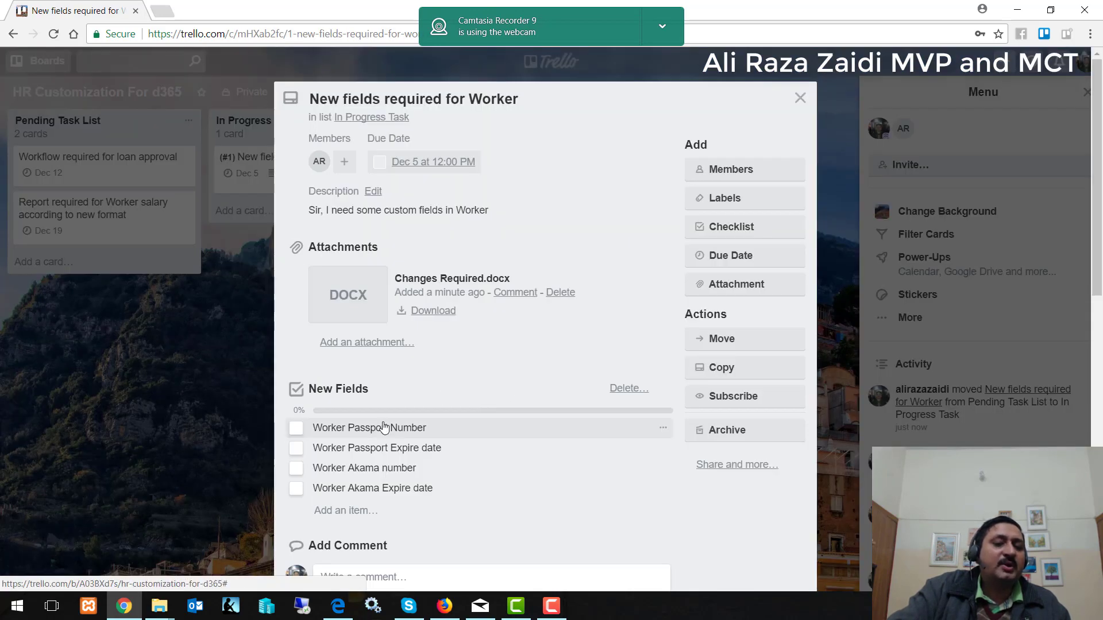
Tick all four New Fields checklist items as done.
left_click(296, 428)
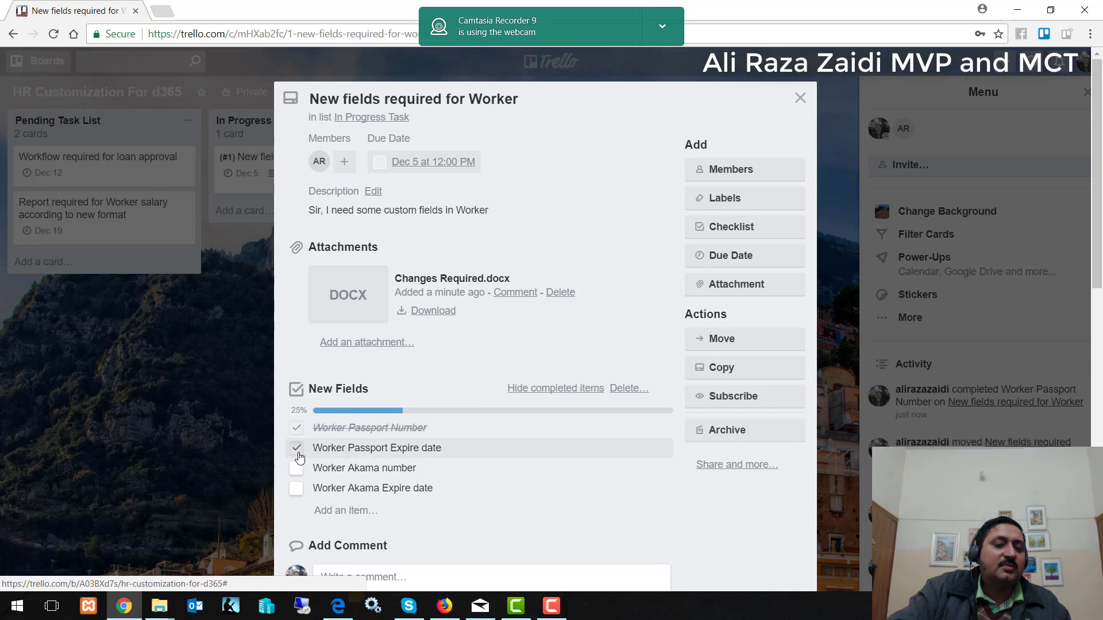
left_click(296, 449)
left_click(296, 469)
left_click(296, 489)
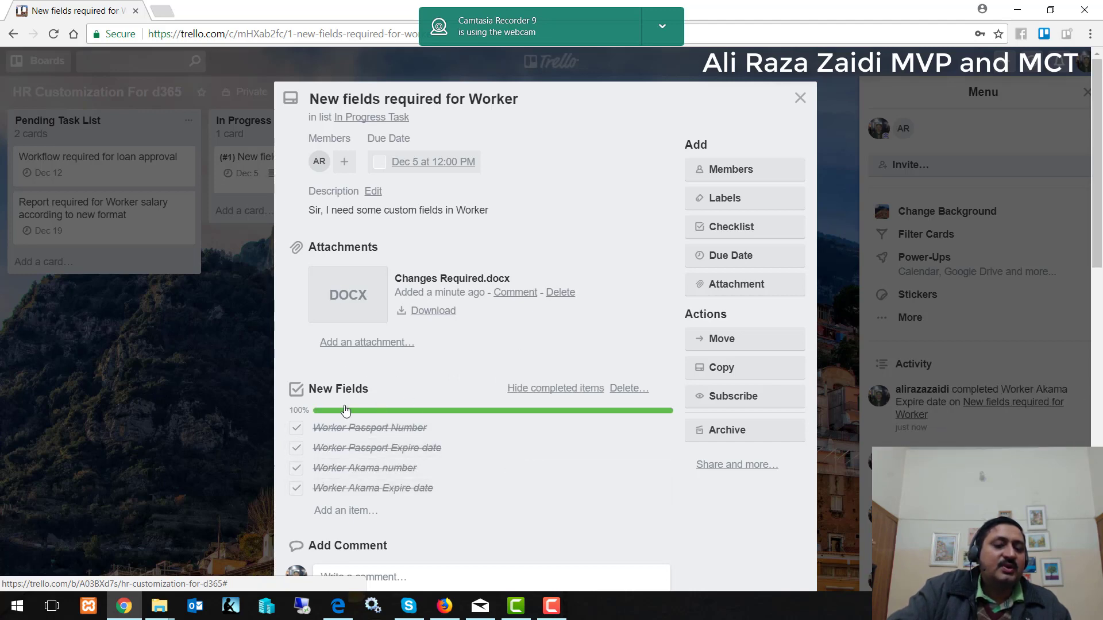
Post a comment saying the fields were added and code deployed to QA server for verification.
scroll(505, 457, "down", 3)
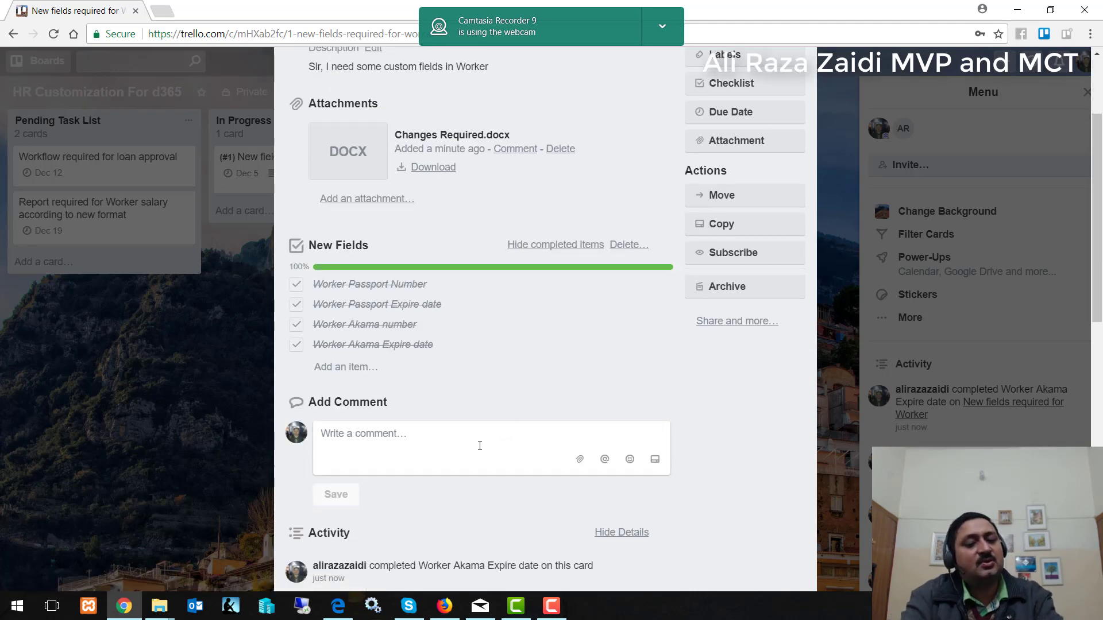
left_click(480, 446)
type("Sir, I")
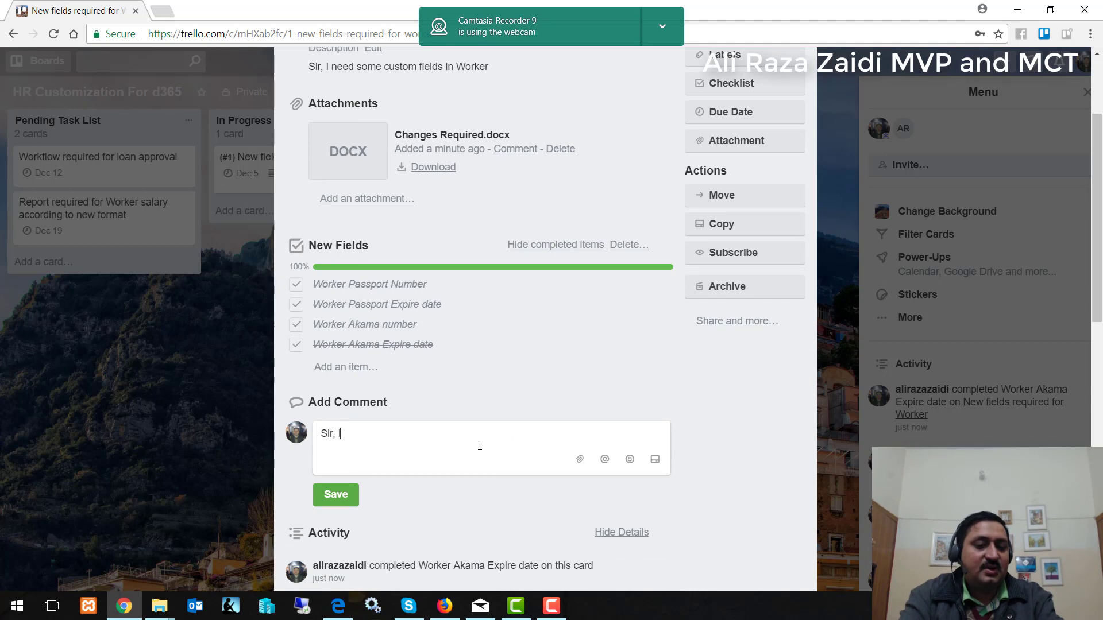
type(" added requ")
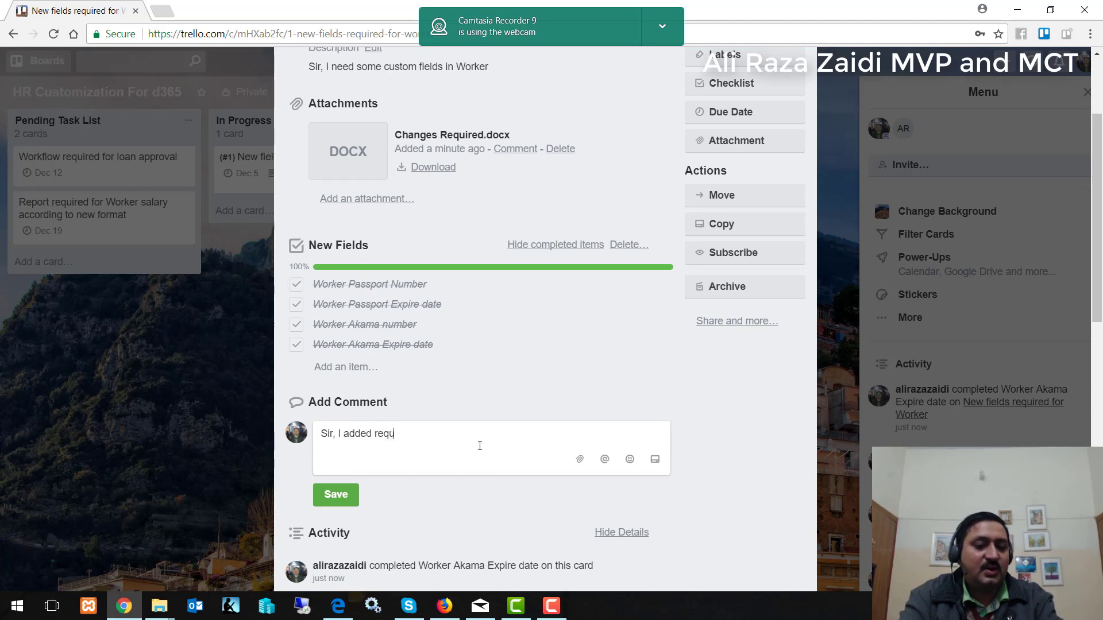
type("ired fields, W")
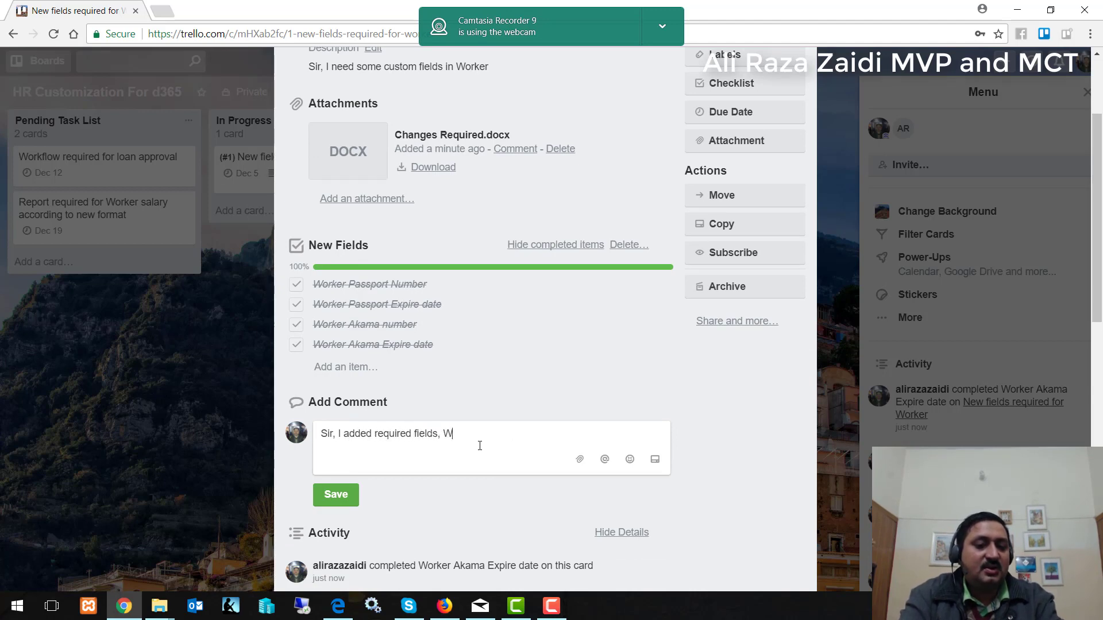
type("y")
key("BackSpace")
key("BackSpace")
type("And dep")
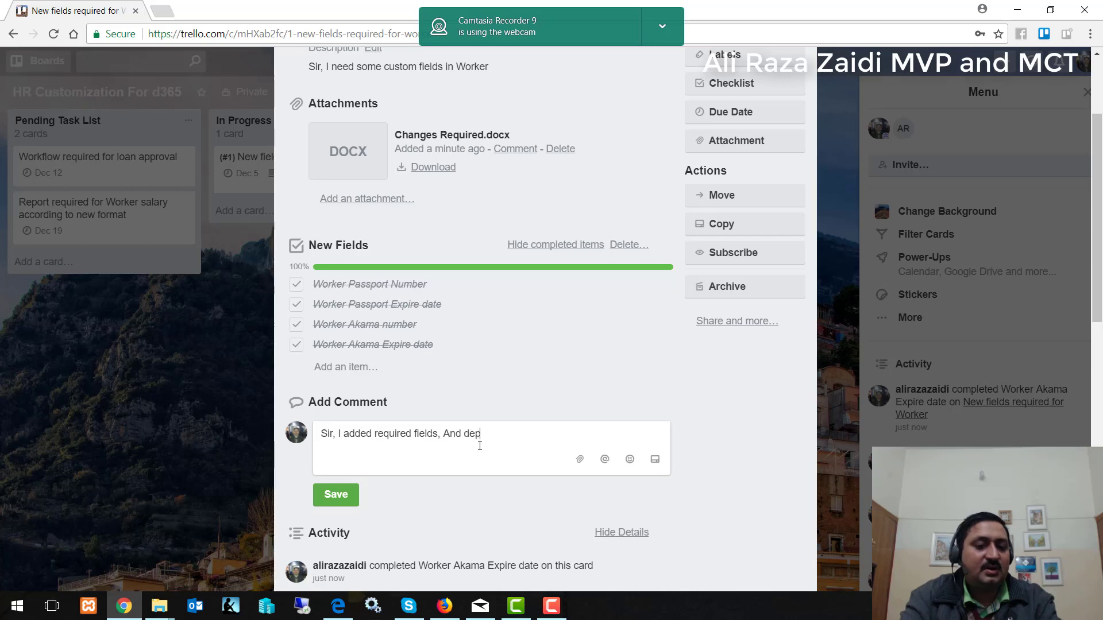
type("loyed cod")
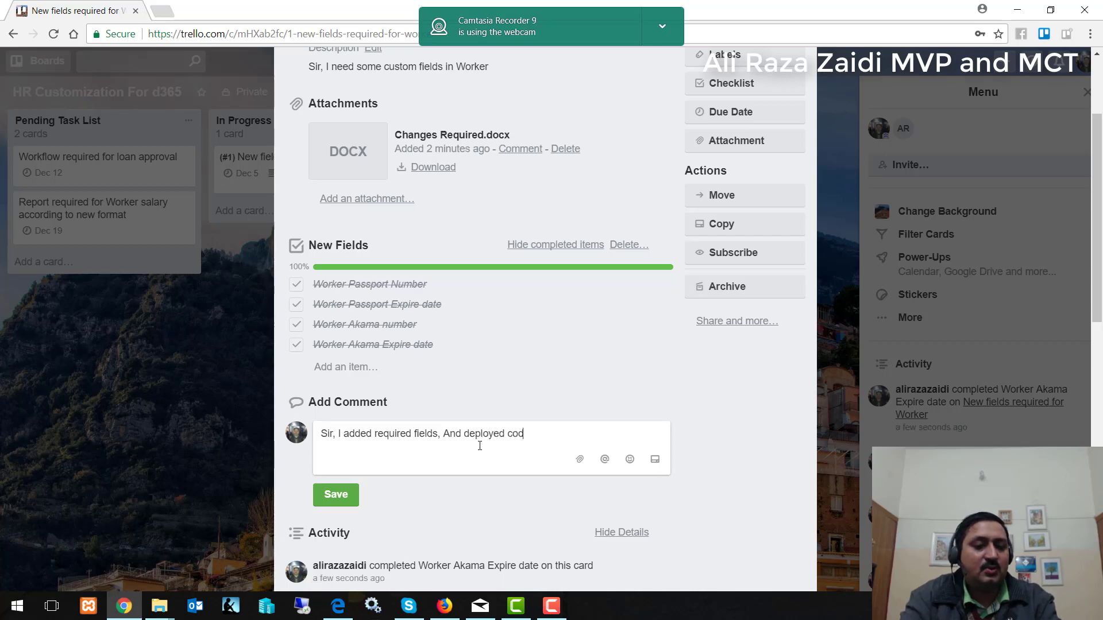
type("e to est s")
key("BackSpace")
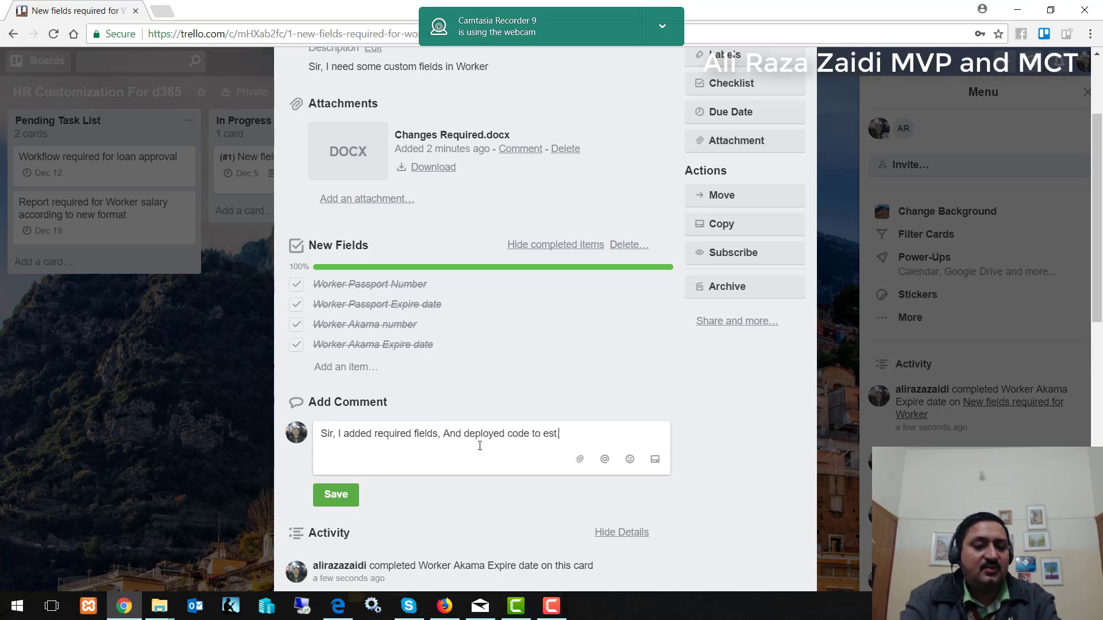
key("BackSpace")
type("QA s")
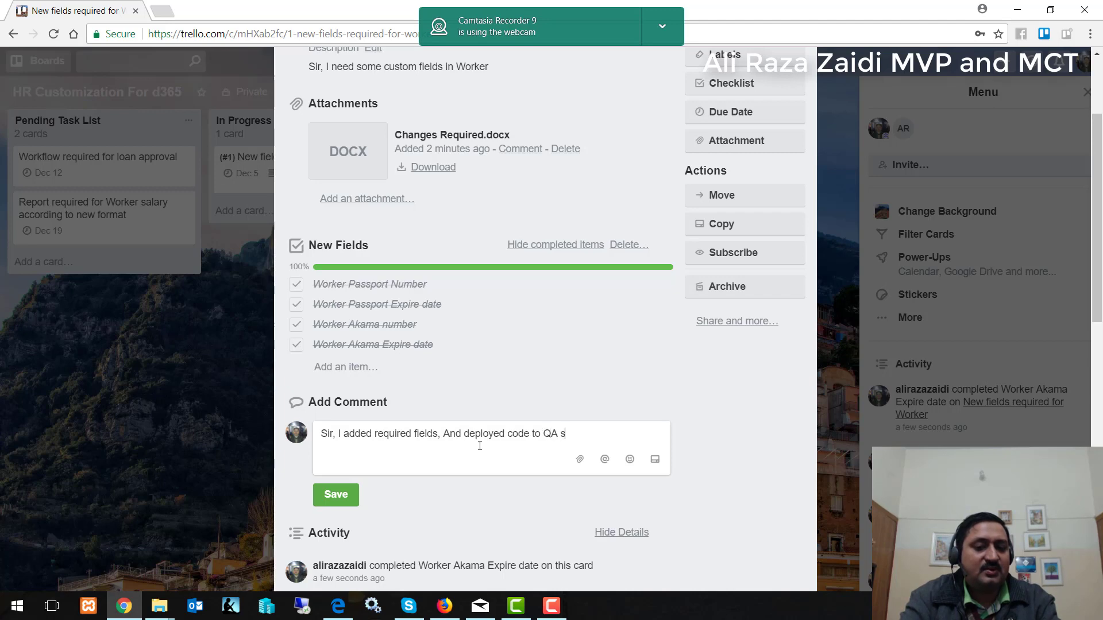
type("erver. Pleas")
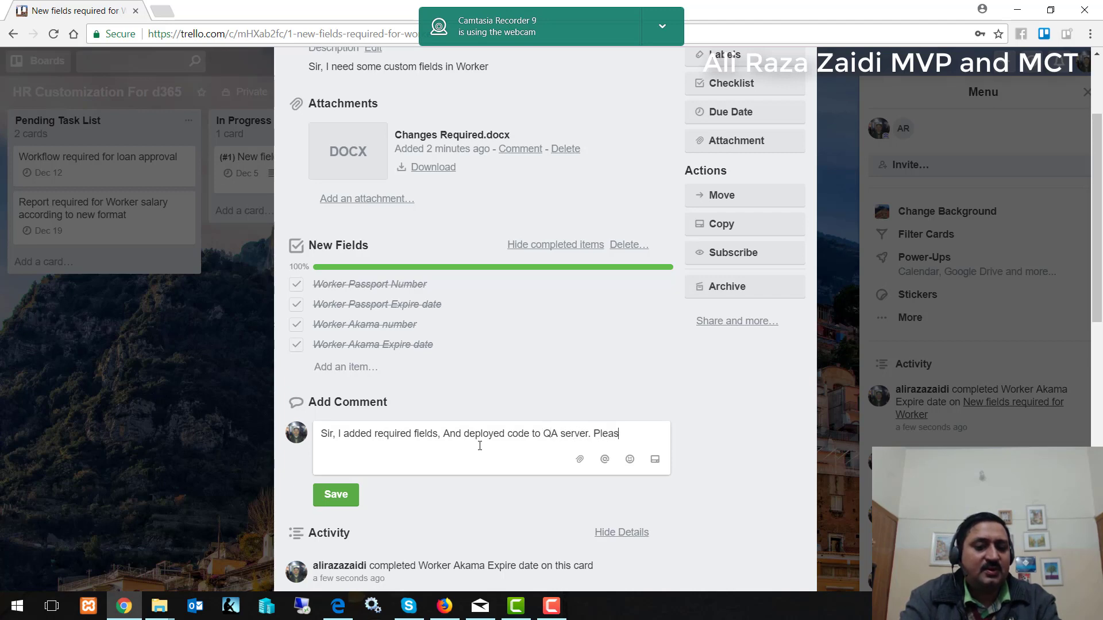
type("e verify")
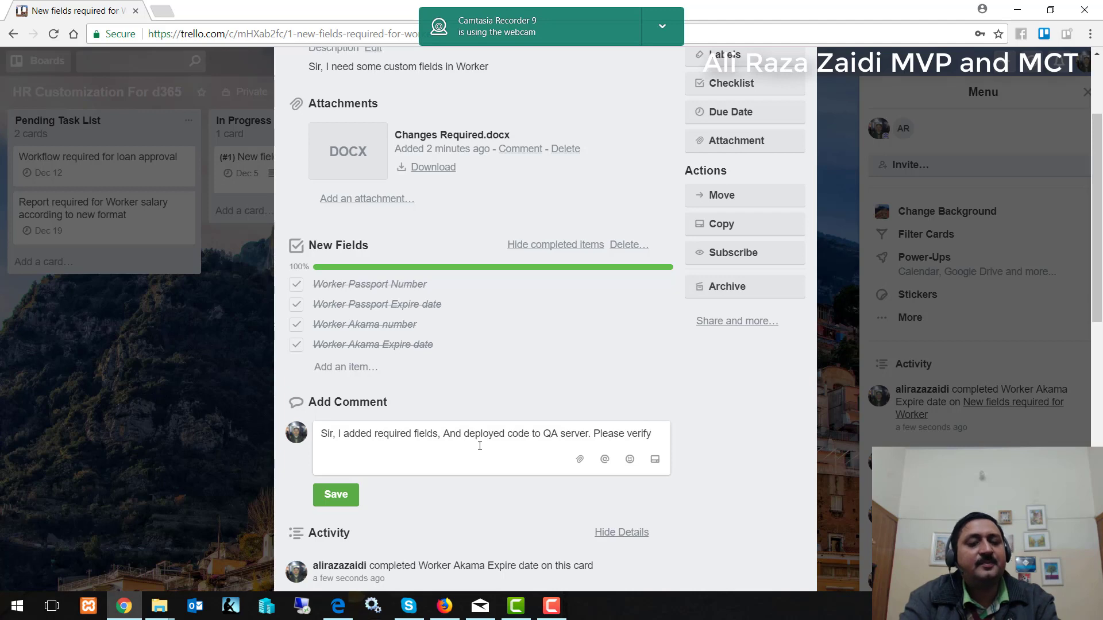
type(" after tha")
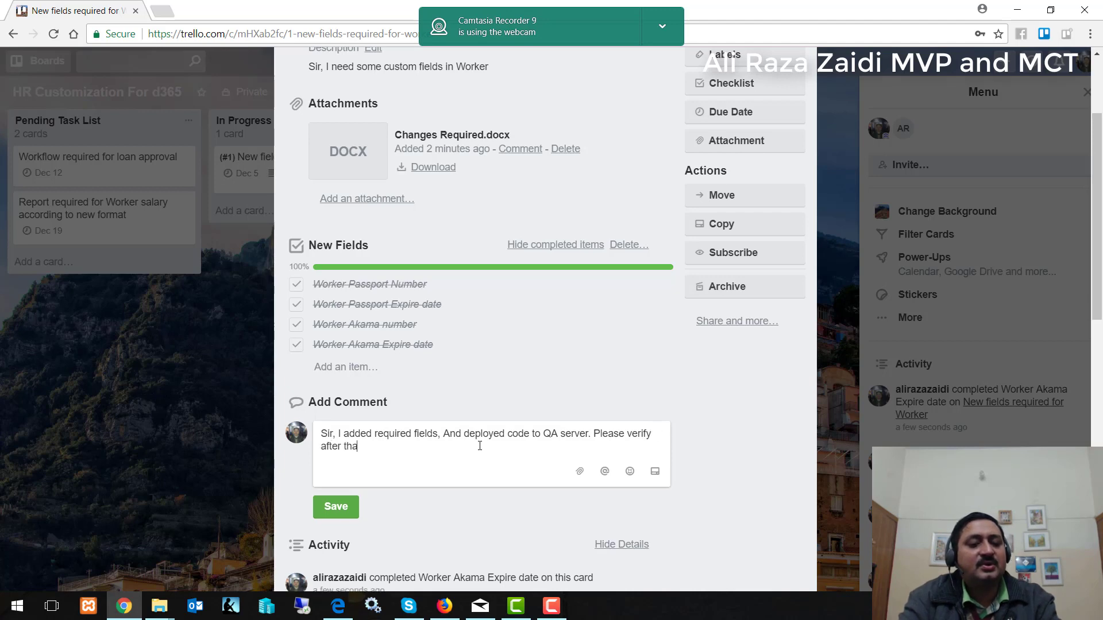
type("t I will shift the code")
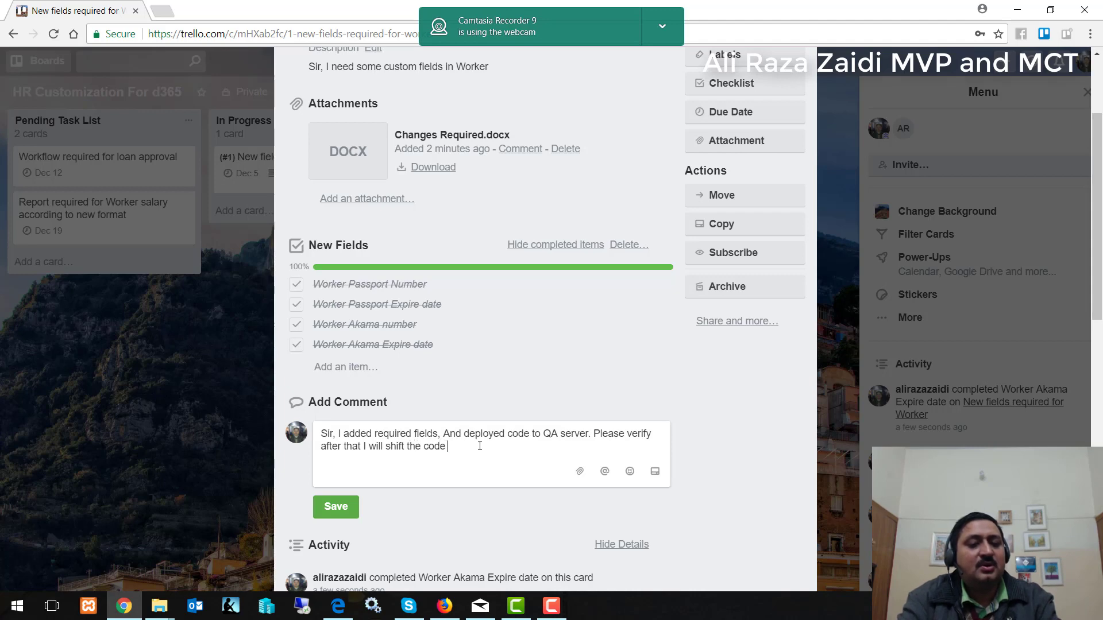
type(" to production")
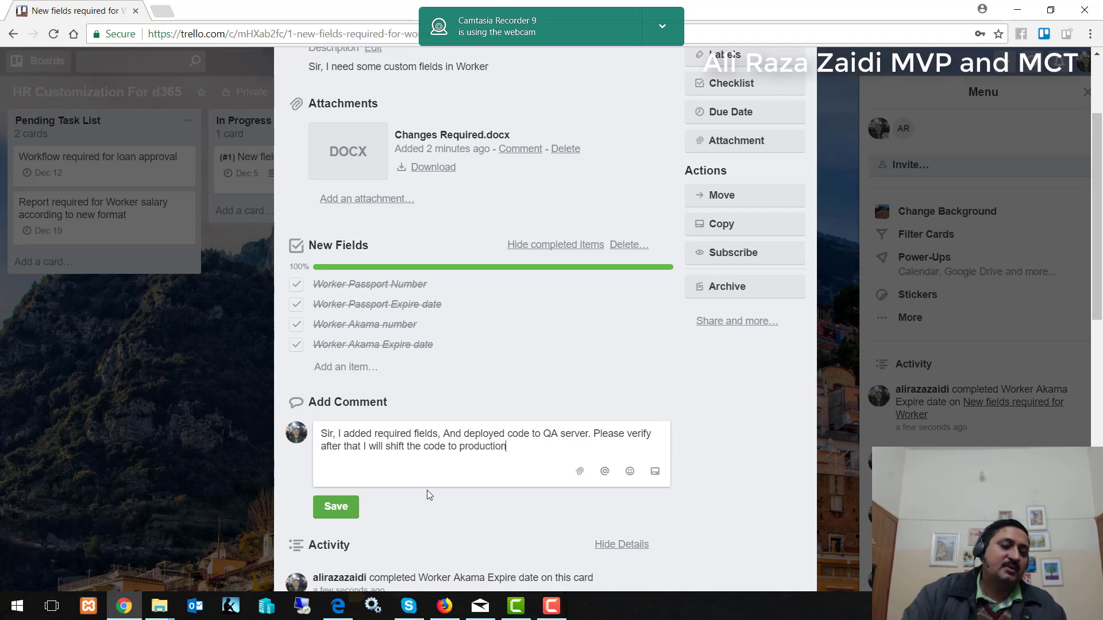
left_click(338, 511)
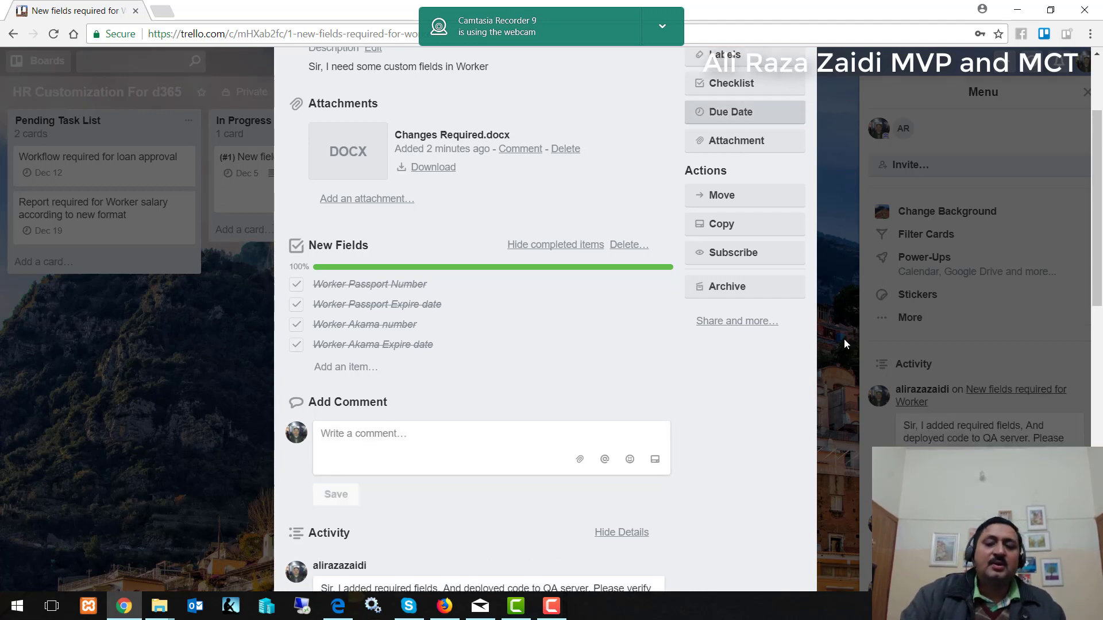
Move the card into the Completed Task list, reopen it and bring up its labels.
scroll(798, 247, "up", 3)
left_click(801, 98)
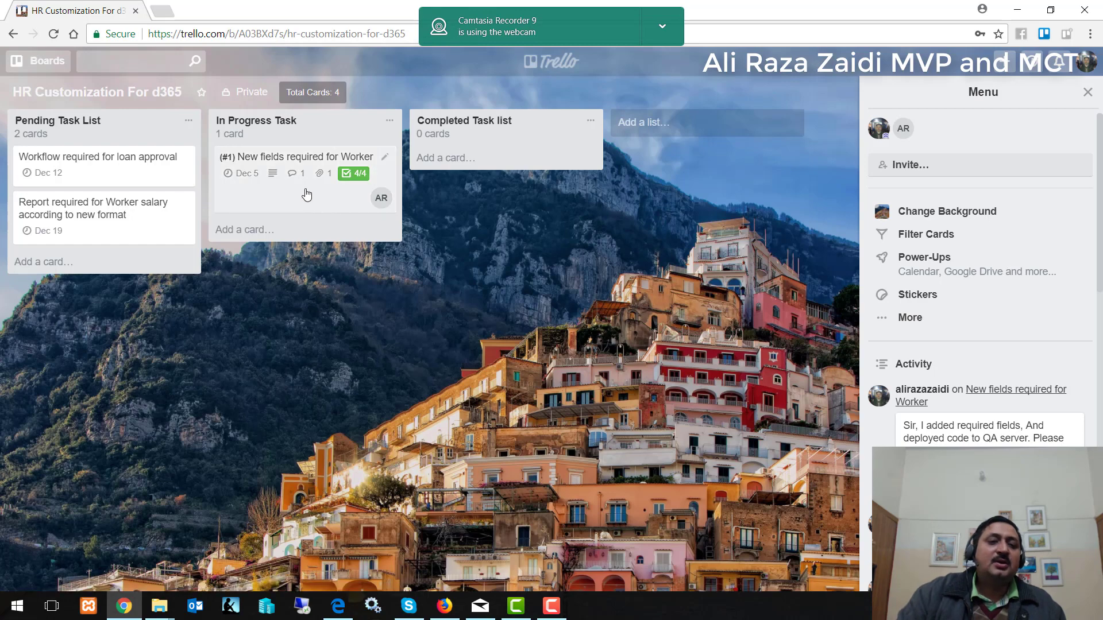
left_click_drag(305, 191, 474, 190)
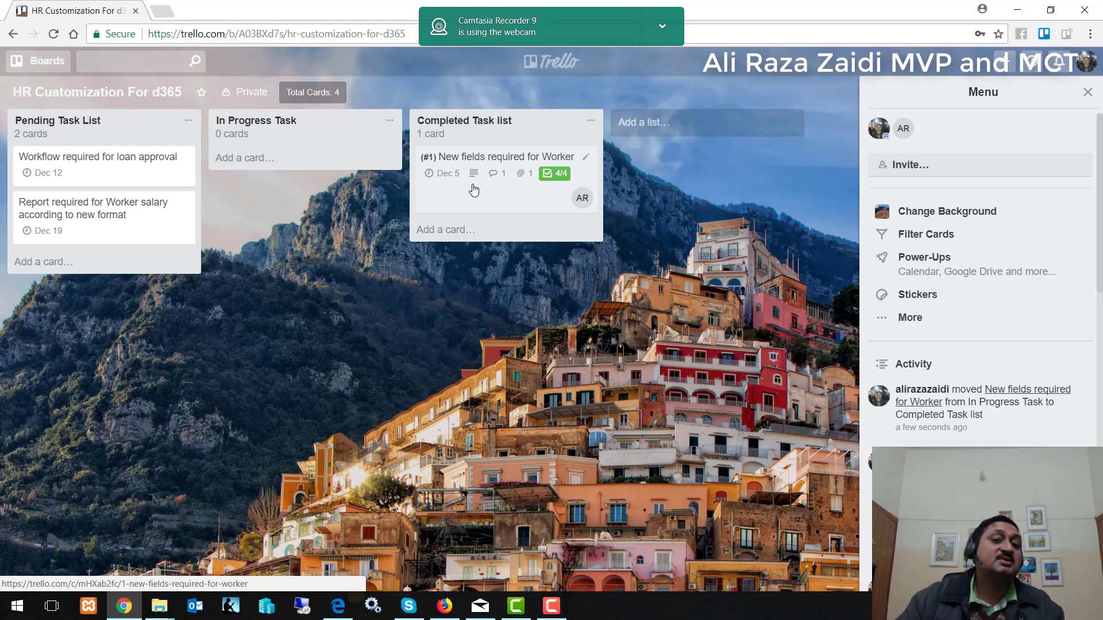
left_click(478, 157)
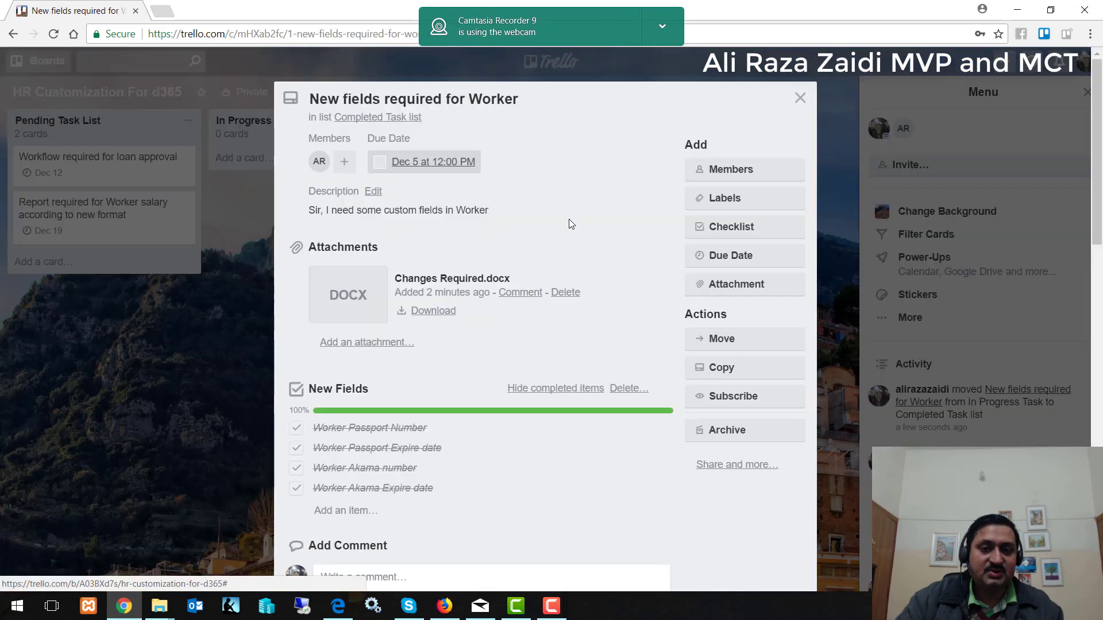
left_click(725, 197)
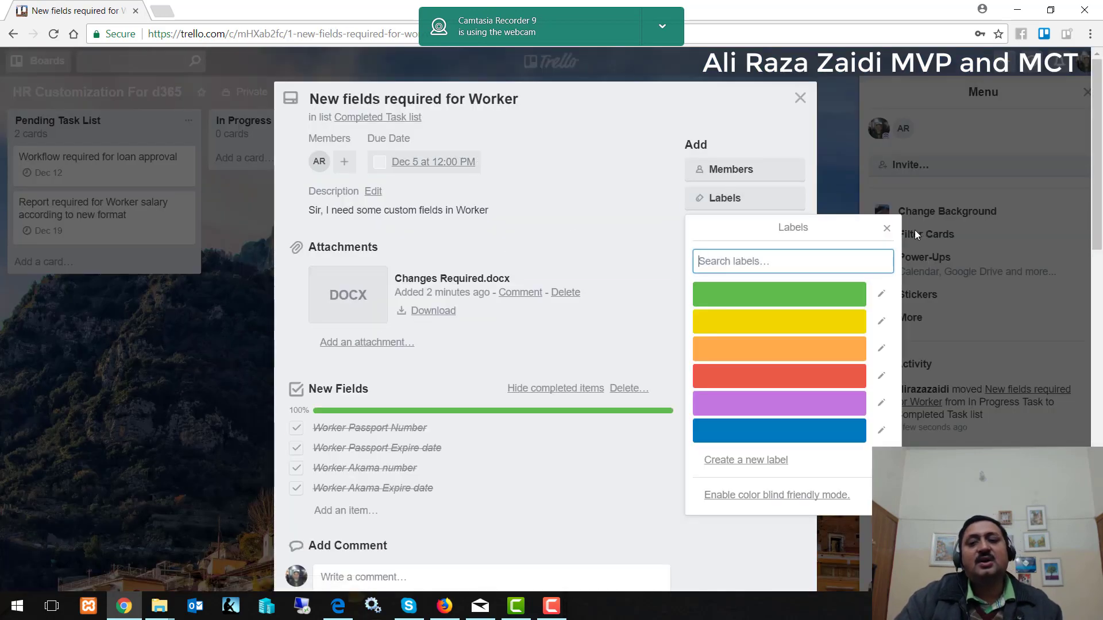
Name the green label 'Completed' and the yellow label 'In progress'.
left_click(879, 296)
type("C")
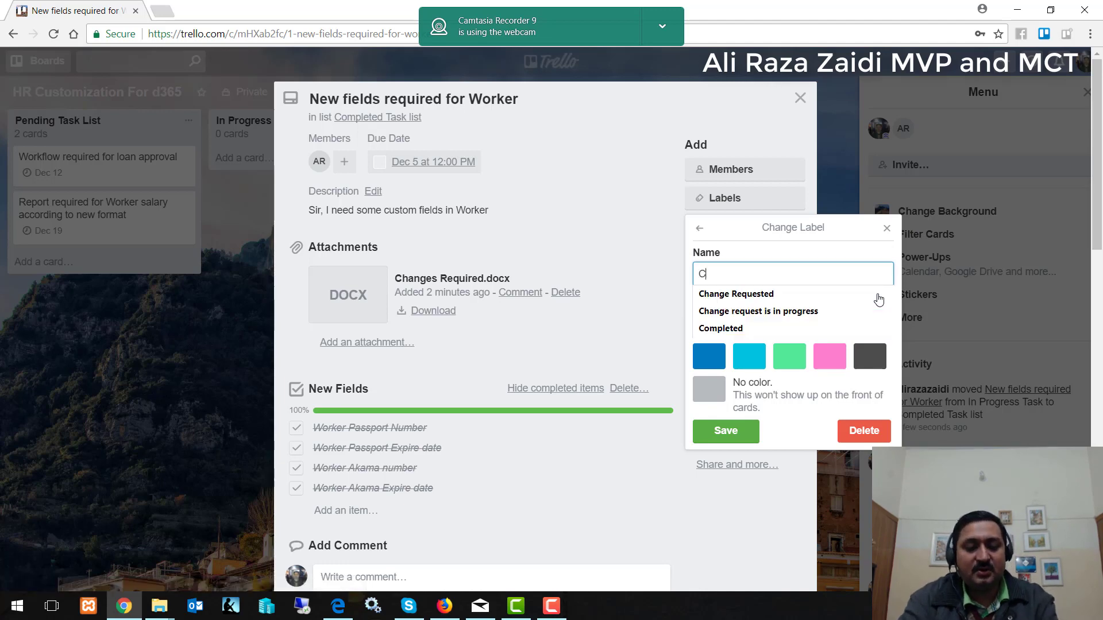
type("ompleted")
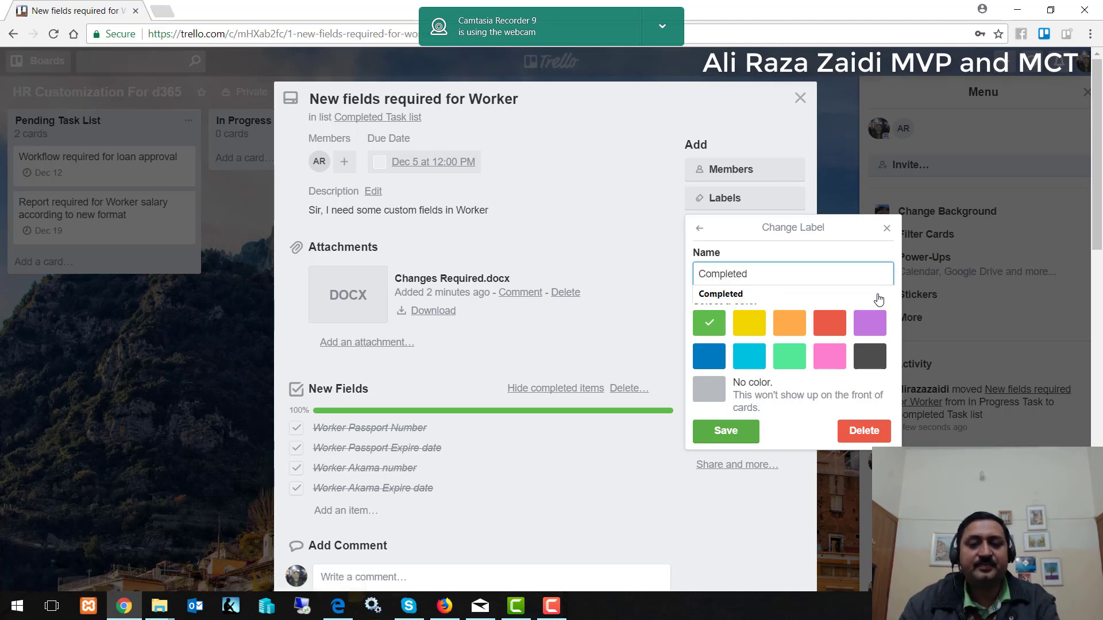
left_click(726, 431)
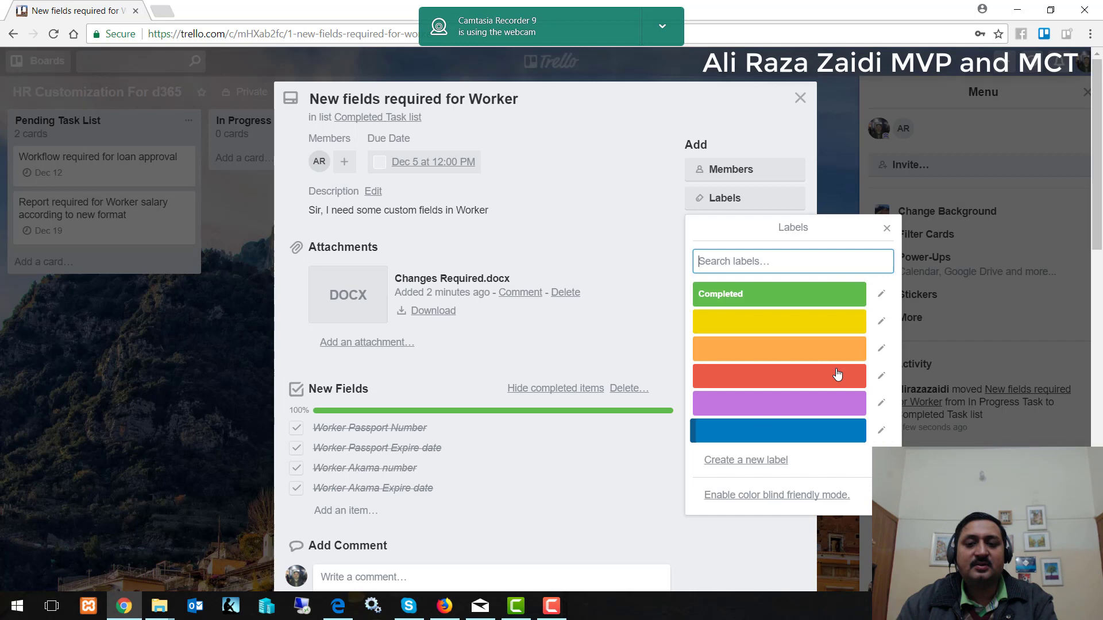
left_click(879, 320)
type("In progress")
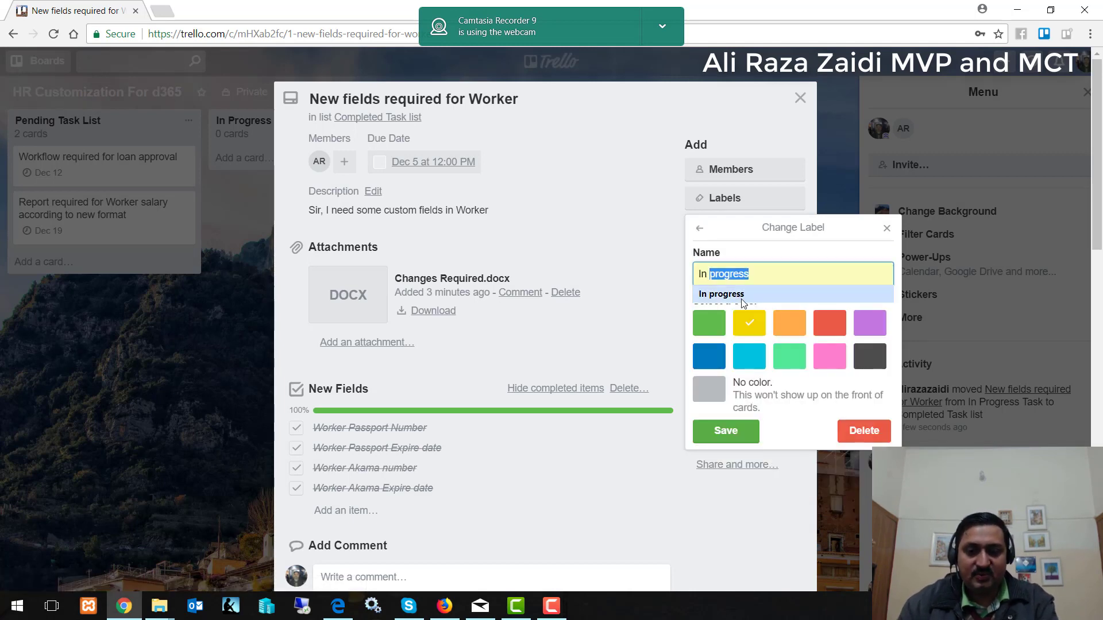
left_click(725, 294)
left_click(736, 431)
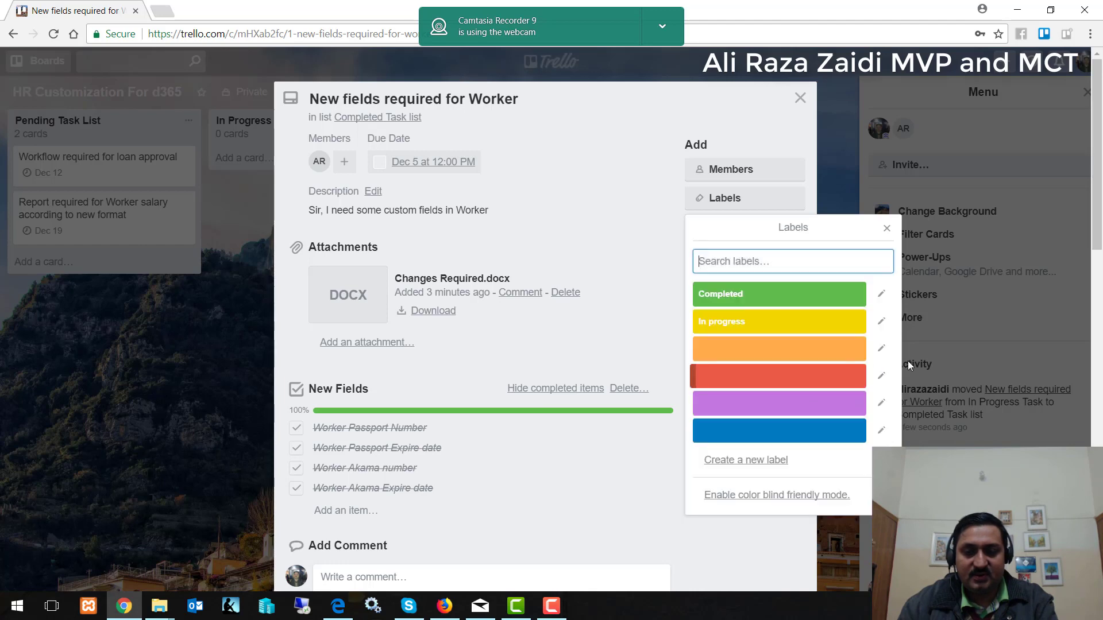
Name the orange label 'Testing in Progress'.
left_click(879, 349)
type("Defe")
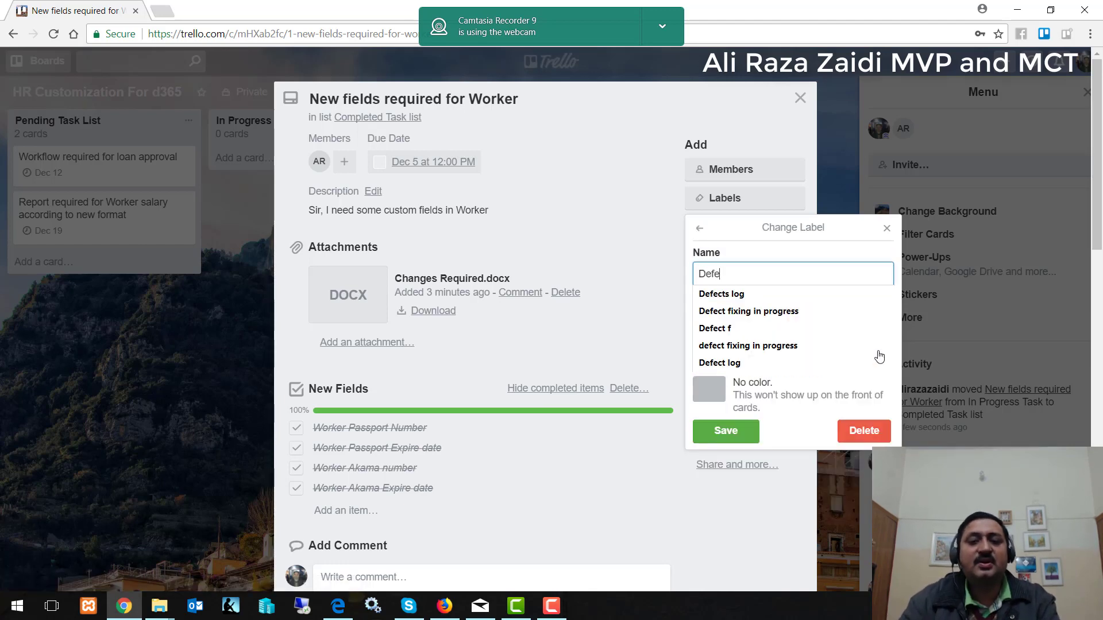
key("BackSpace")
key("BackSpace")
key("BackSpace")
key("BackSpace")
type("Test")
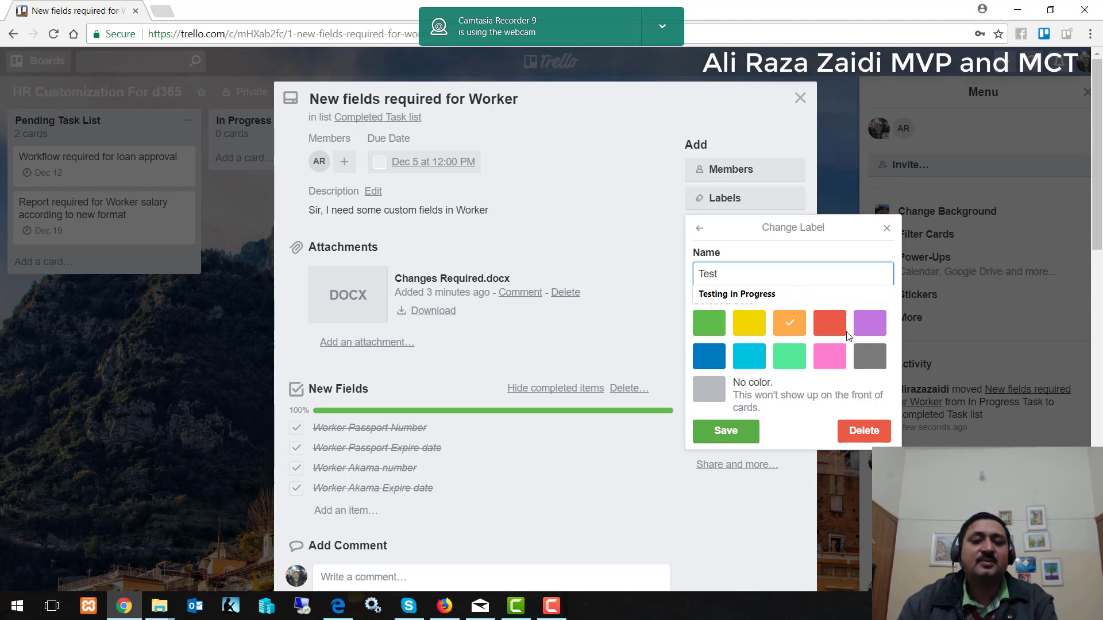
key("Down")
key("Return")
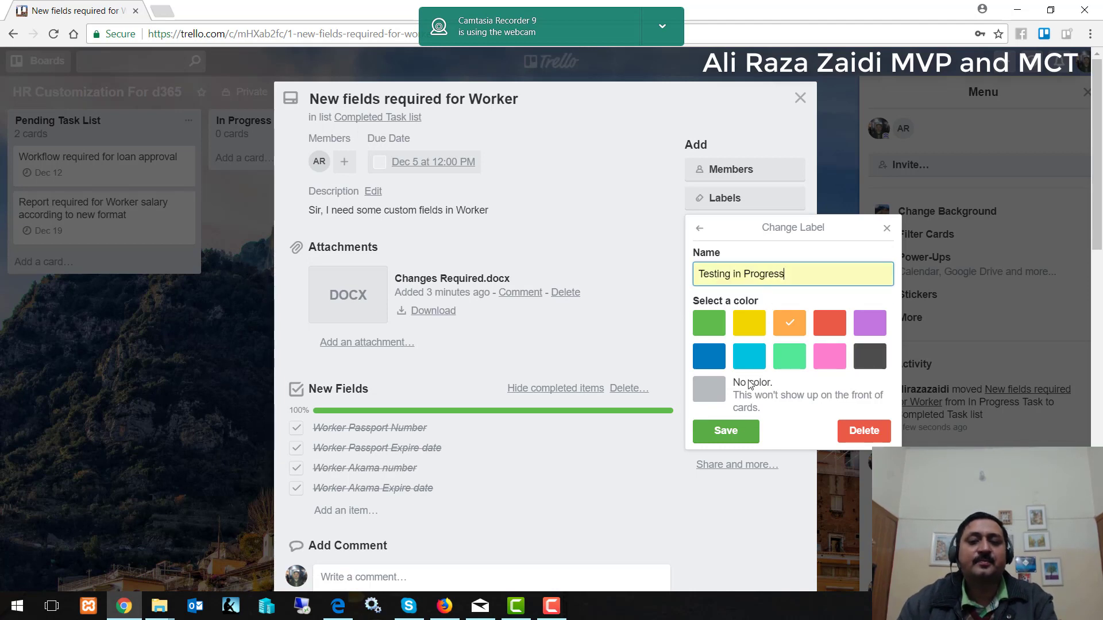
left_click(739, 433)
Name the red label 'Defects log created'.
left_click(879, 375)
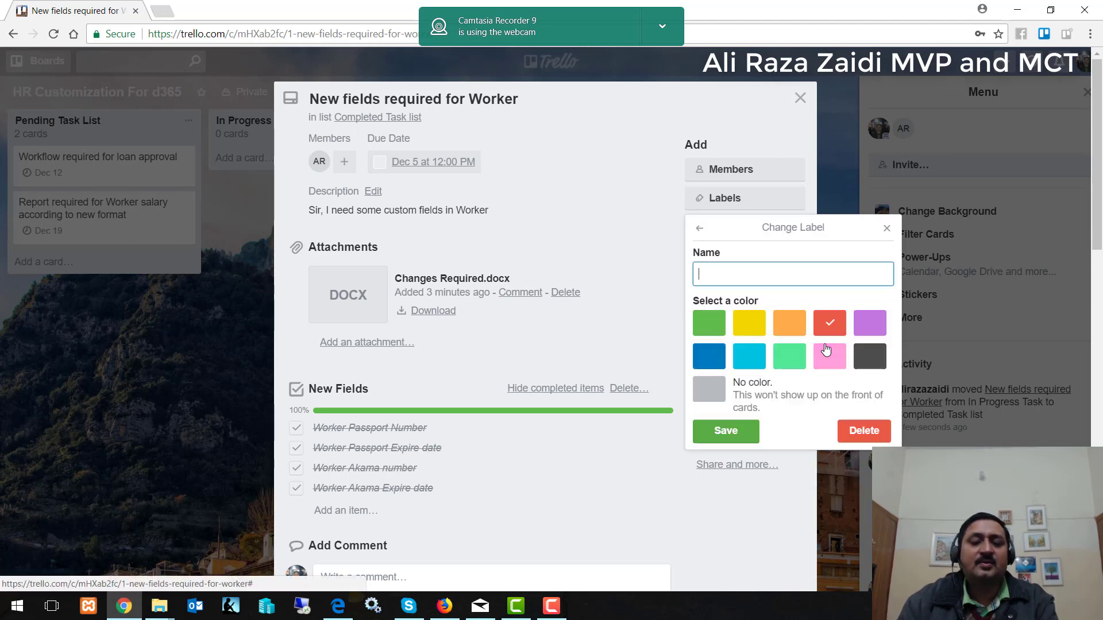
type("Dep")
key("BackSpace")
key("BackSpace")
key("BackSpace")
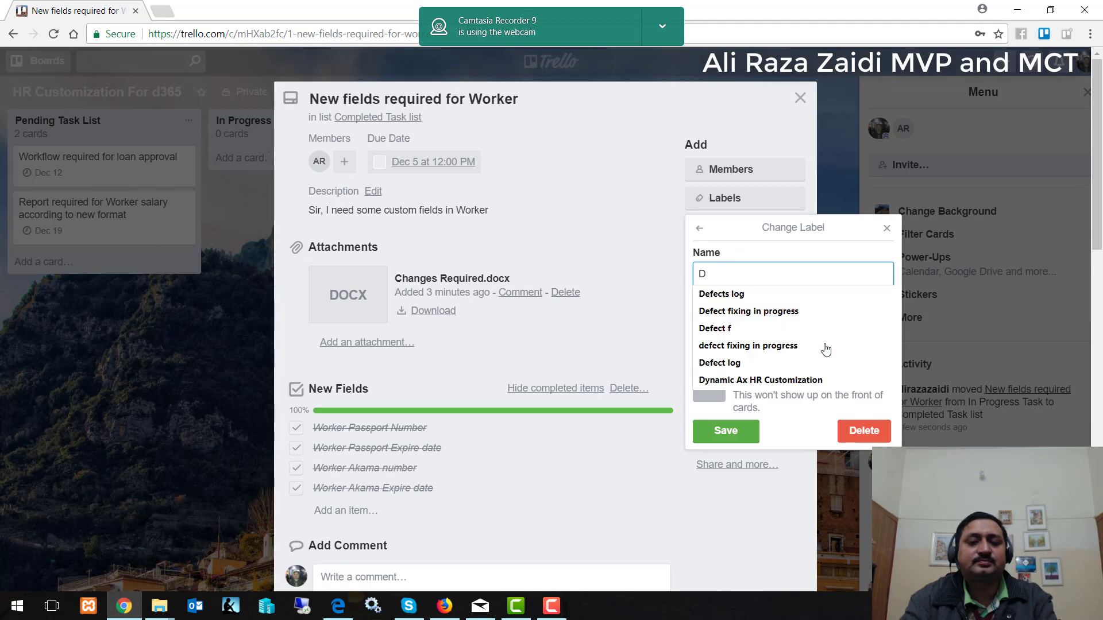
type("Dep")
key("BackSpace")
key("BackSpace")
key("BackSpace")
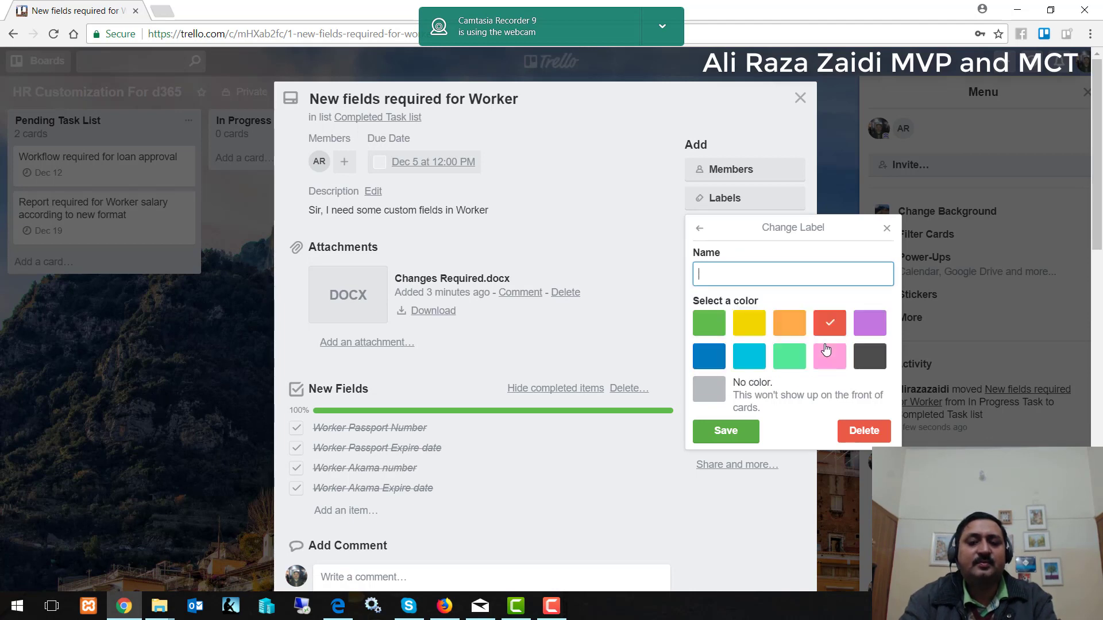
type("Defec")
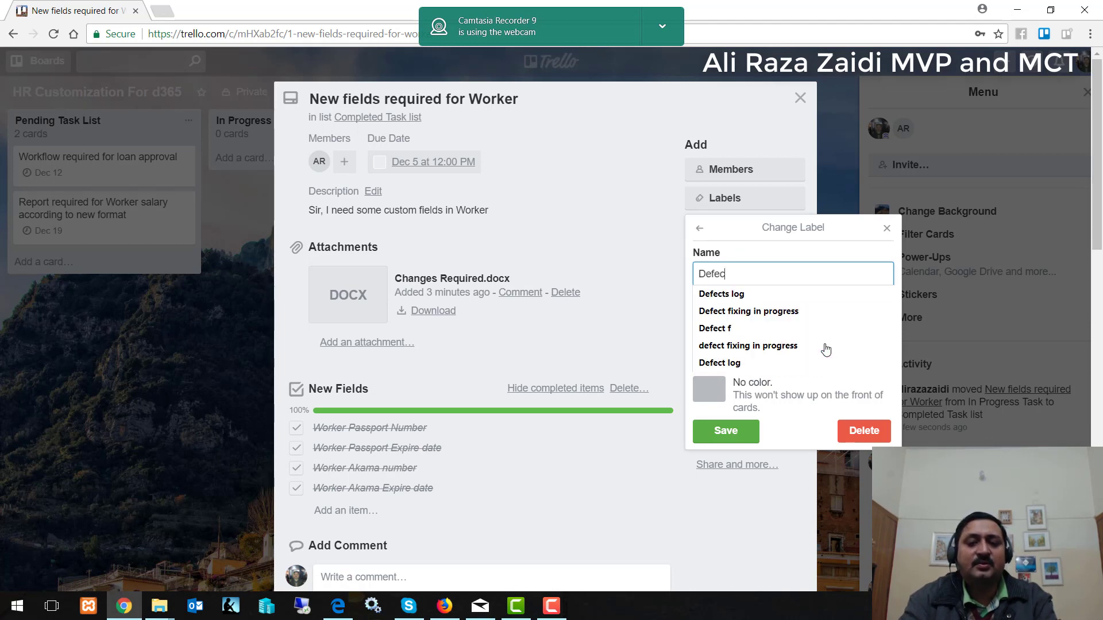
type("ts log")
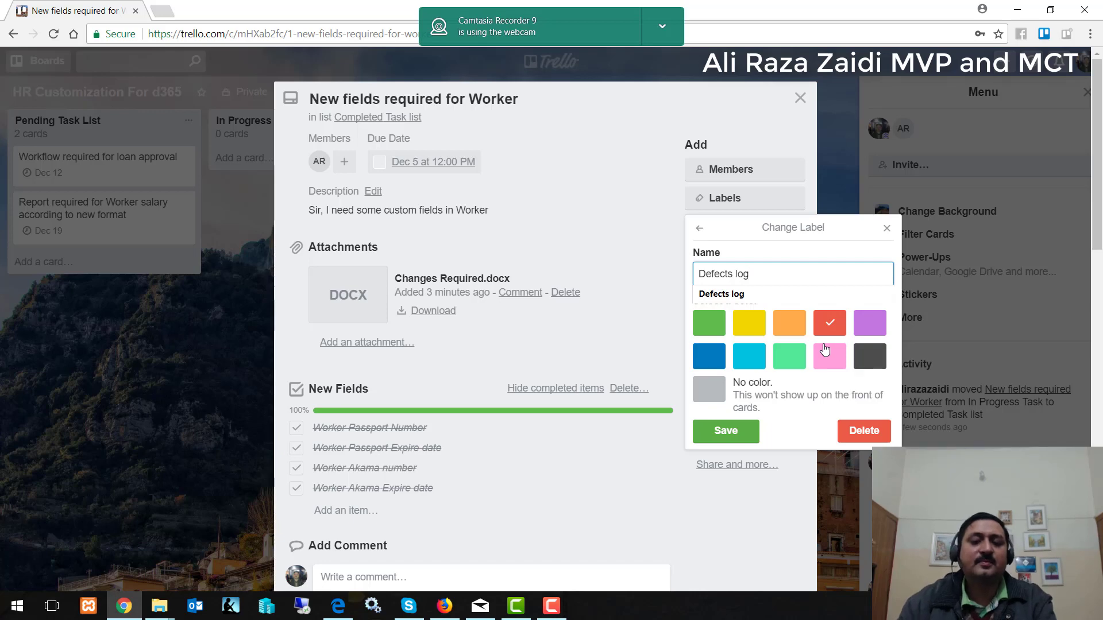
type(" created")
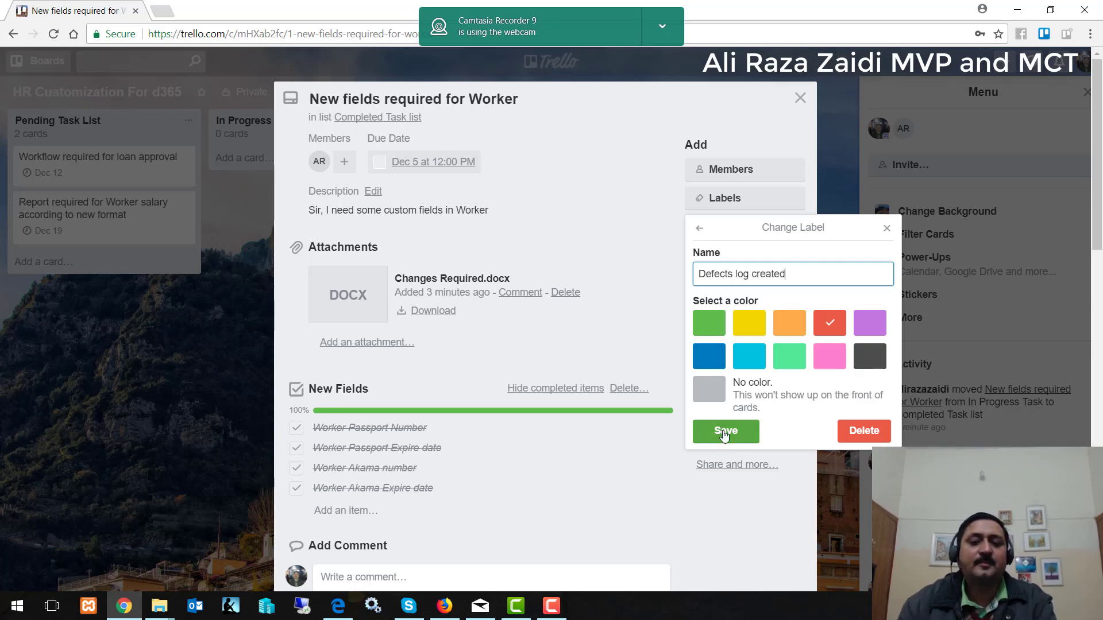
left_click(725, 431)
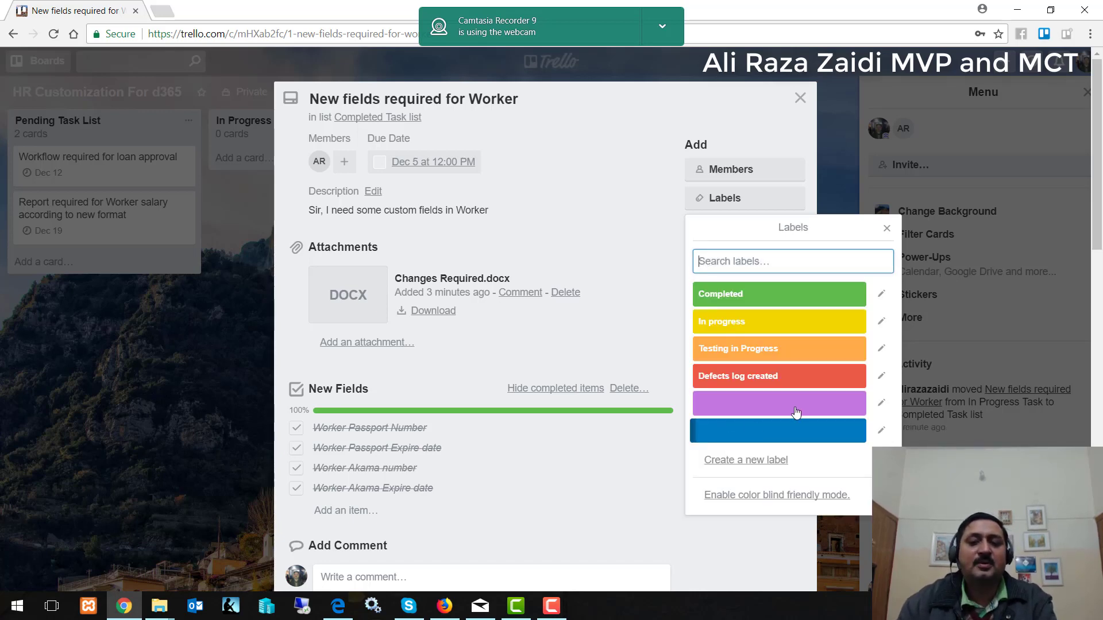
Name the purple label 'Defect fixing in Progress' and begin renaming the blue label.
left_click(881, 404)
type("De")
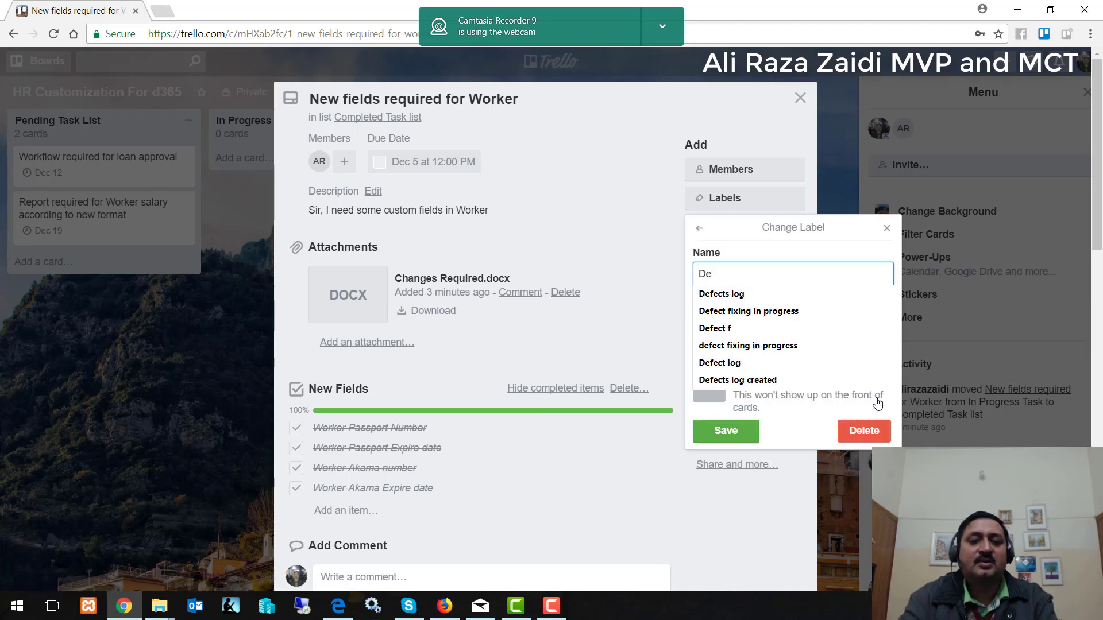
type("fect fixi")
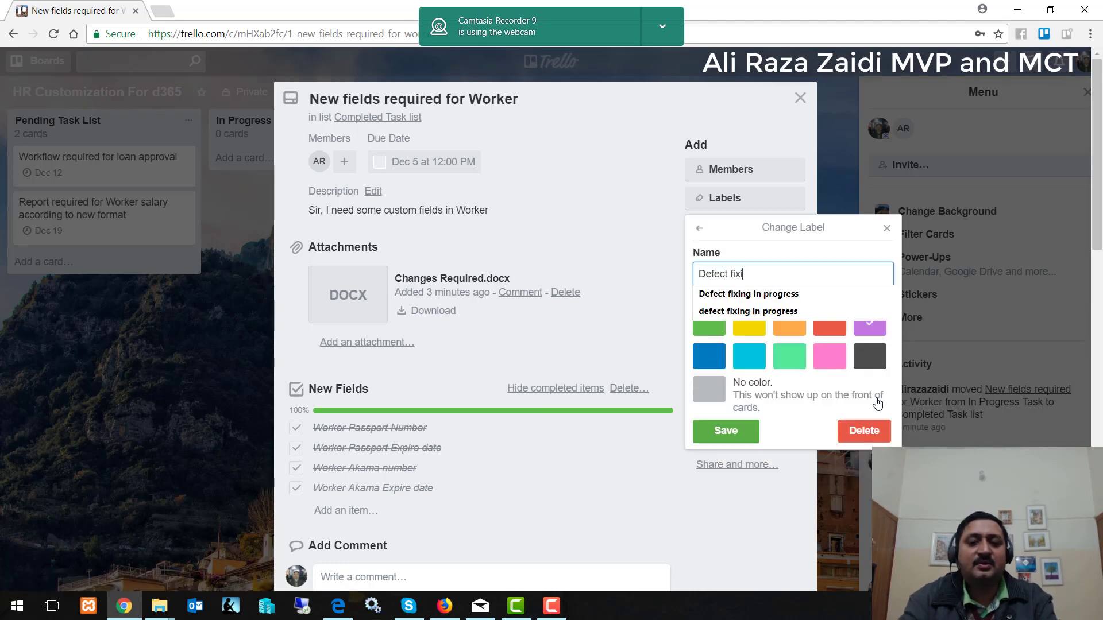
type("ng in Progress")
left_click(731, 432)
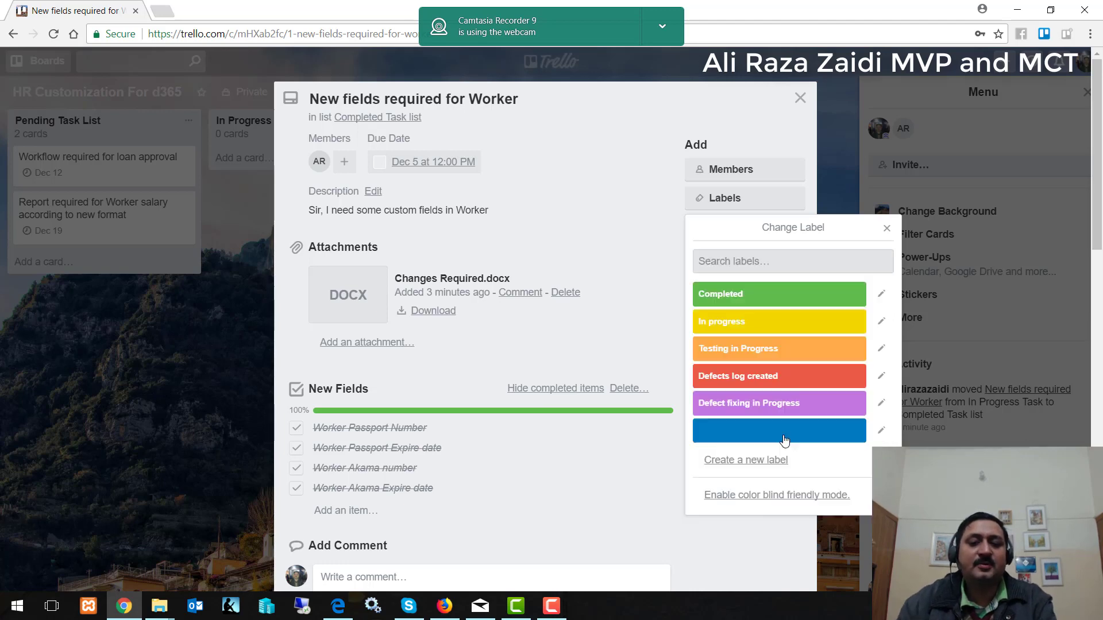
left_click(875, 431)
type("C")
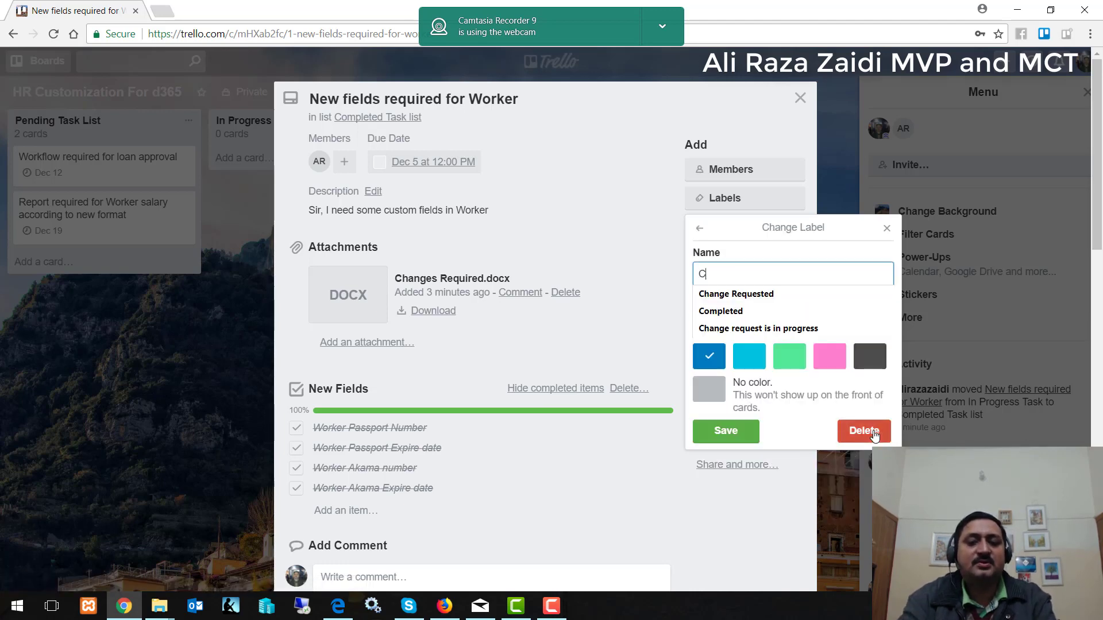
Apply the blue label to the card and rename it 'Change request is in progress'.
left_click(726, 431)
left_click(772, 432)
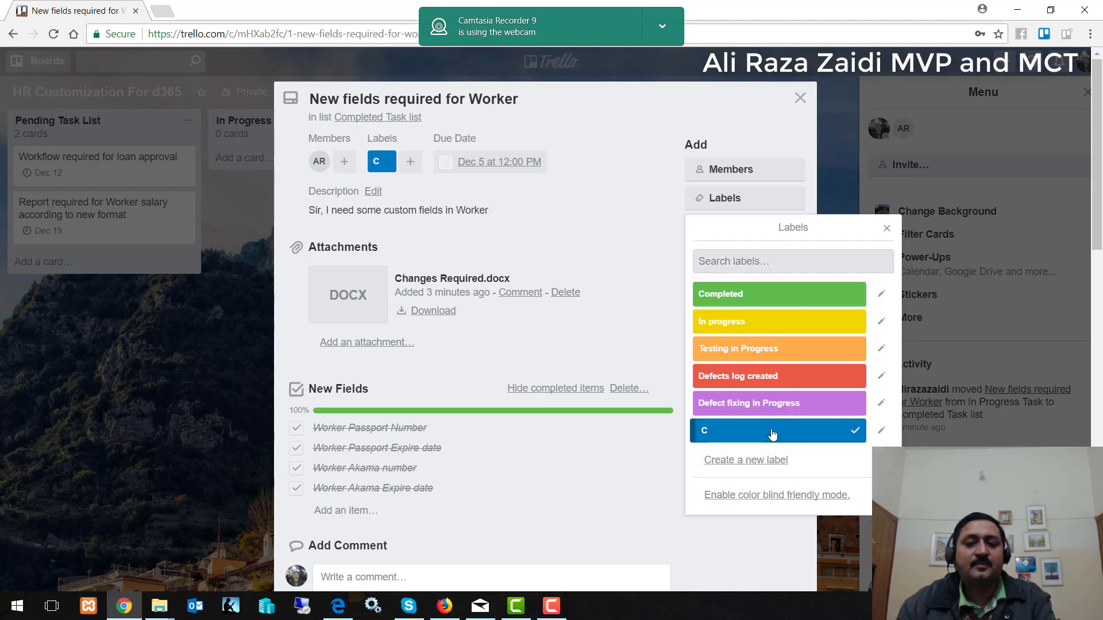
left_click(877, 441)
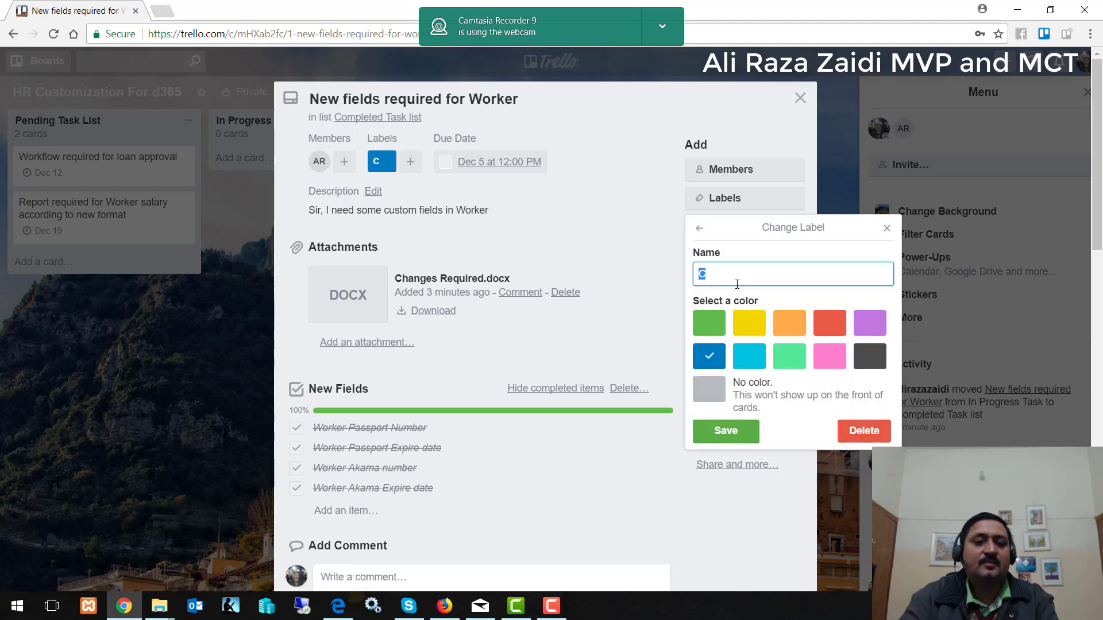
key("BackSpace")
type("Change request is in progress")
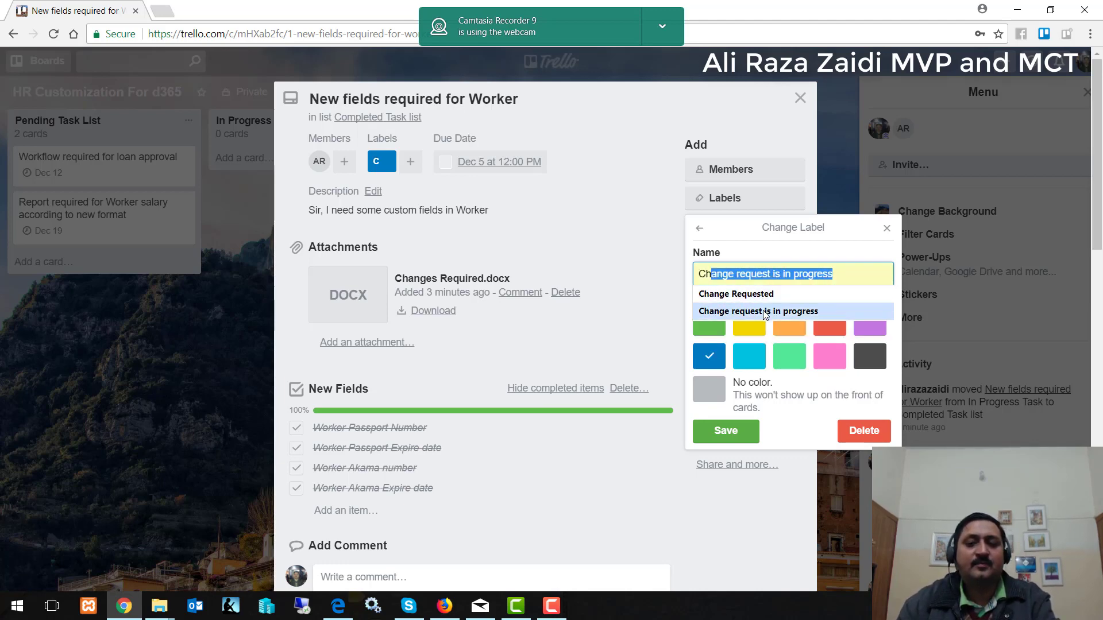
left_click(759, 311)
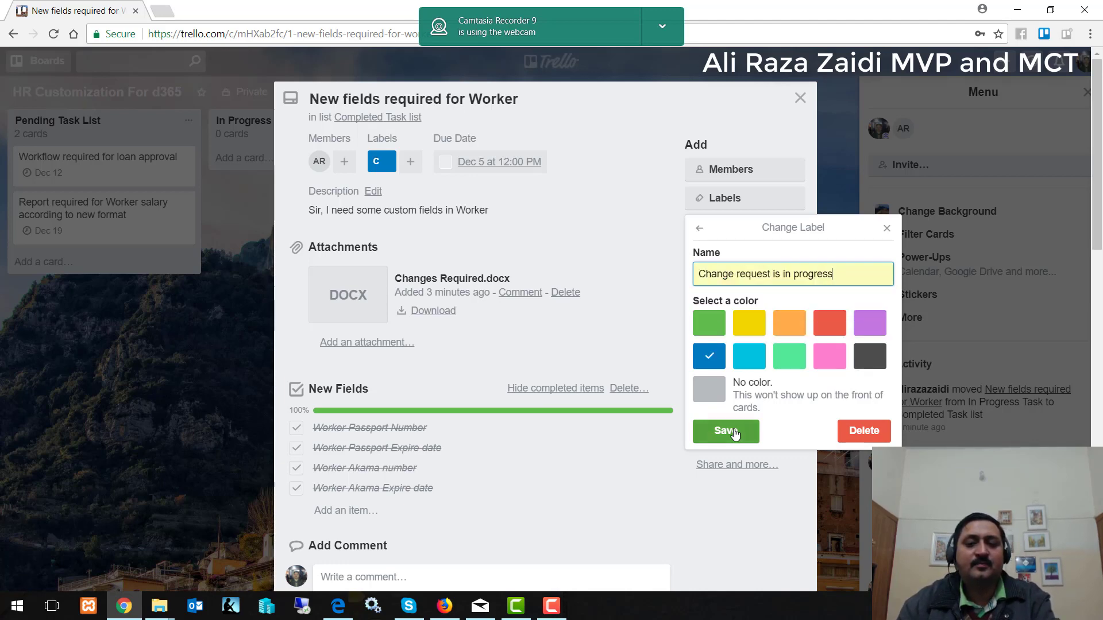
left_click(726, 431)
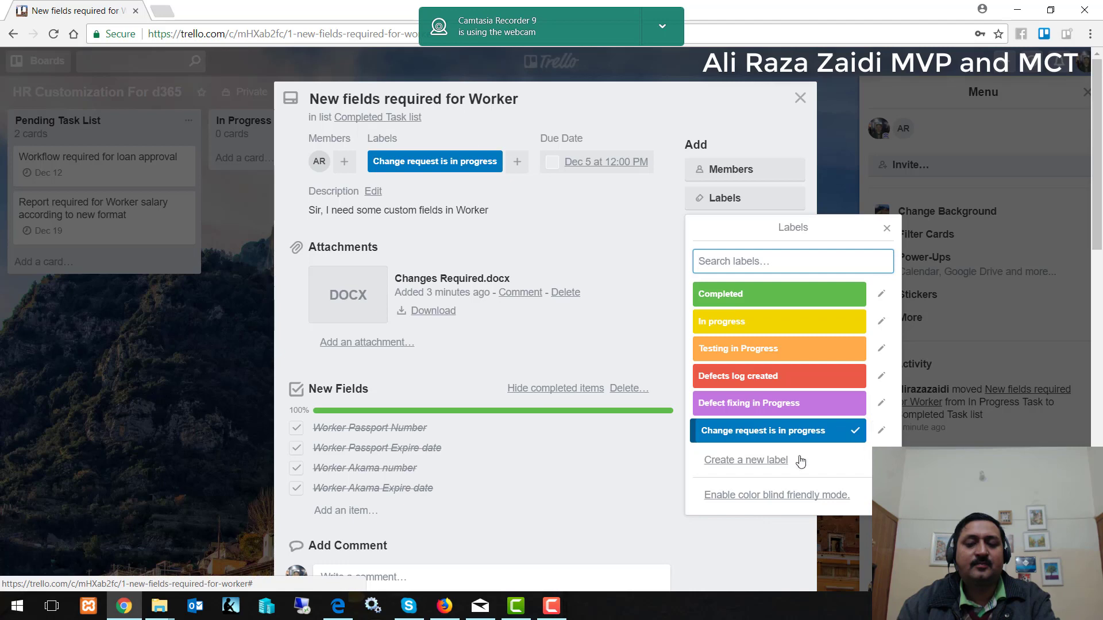
left_click(772, 471)
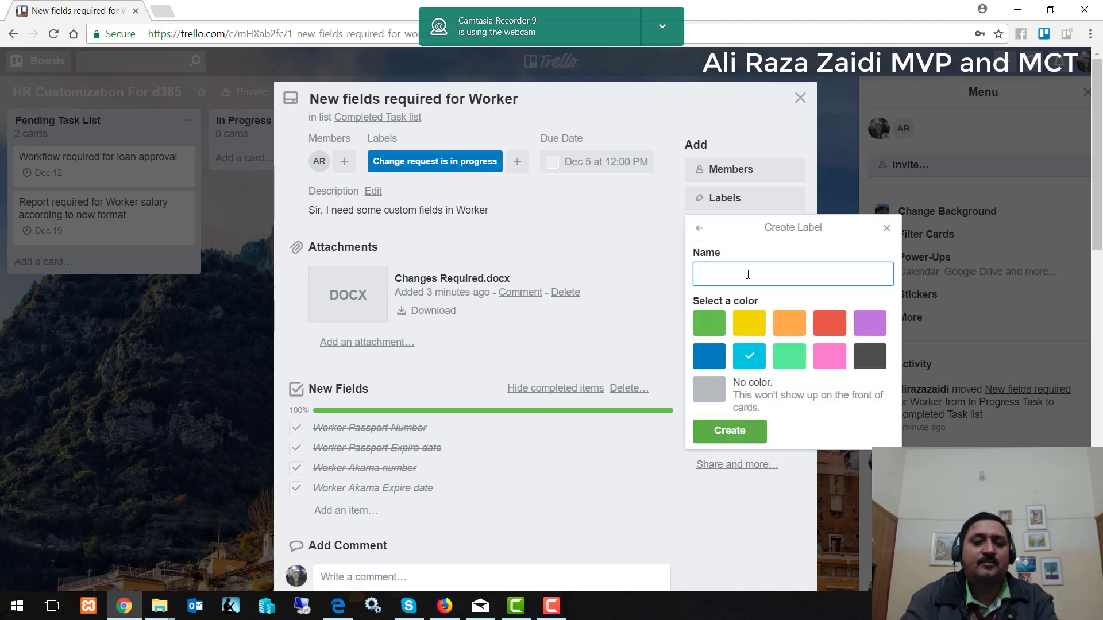
Create a new sky-blue label named 'Change request is in progress'.
type("Change request is in progress")
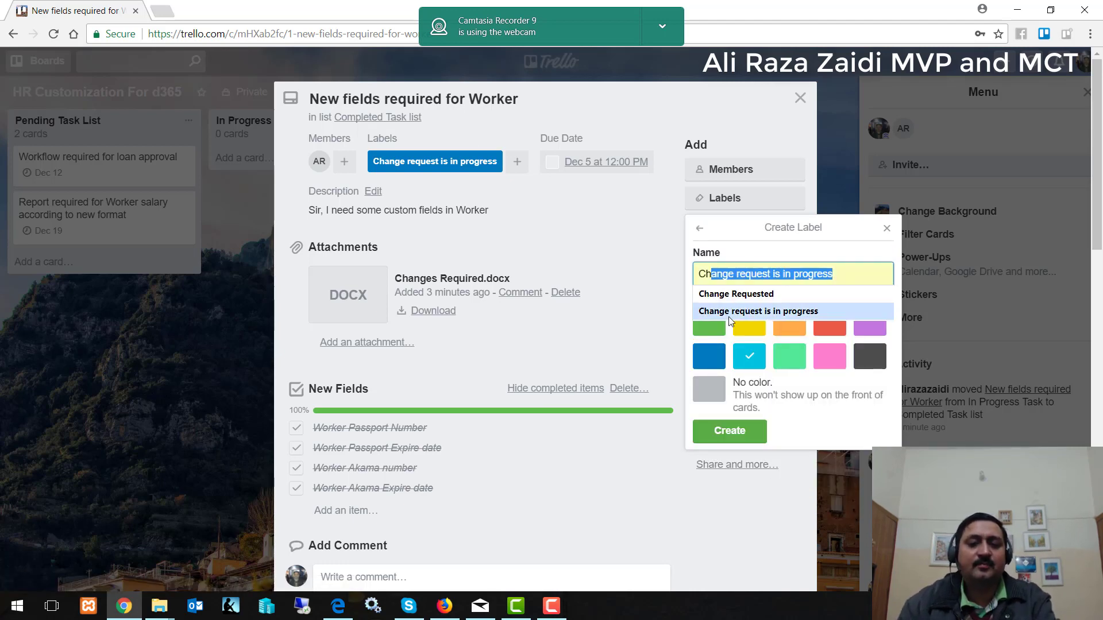
left_click(729, 316)
left_click(745, 440)
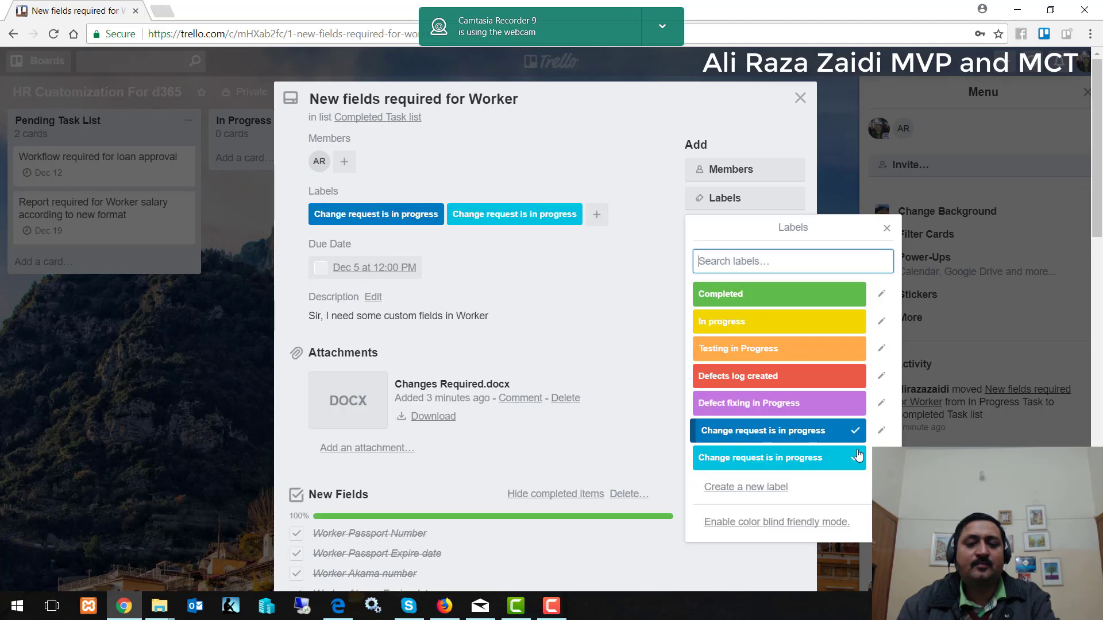
Remove the sky-blue label from the card and shorten its name to 'Change request'.
left_click(860, 464)
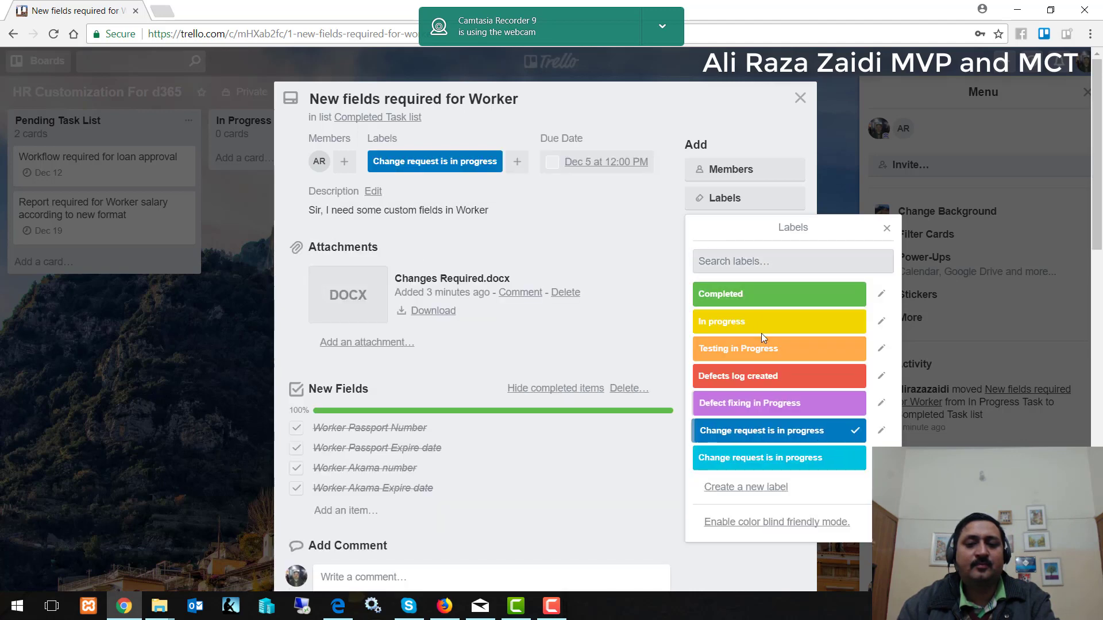
left_click(882, 458)
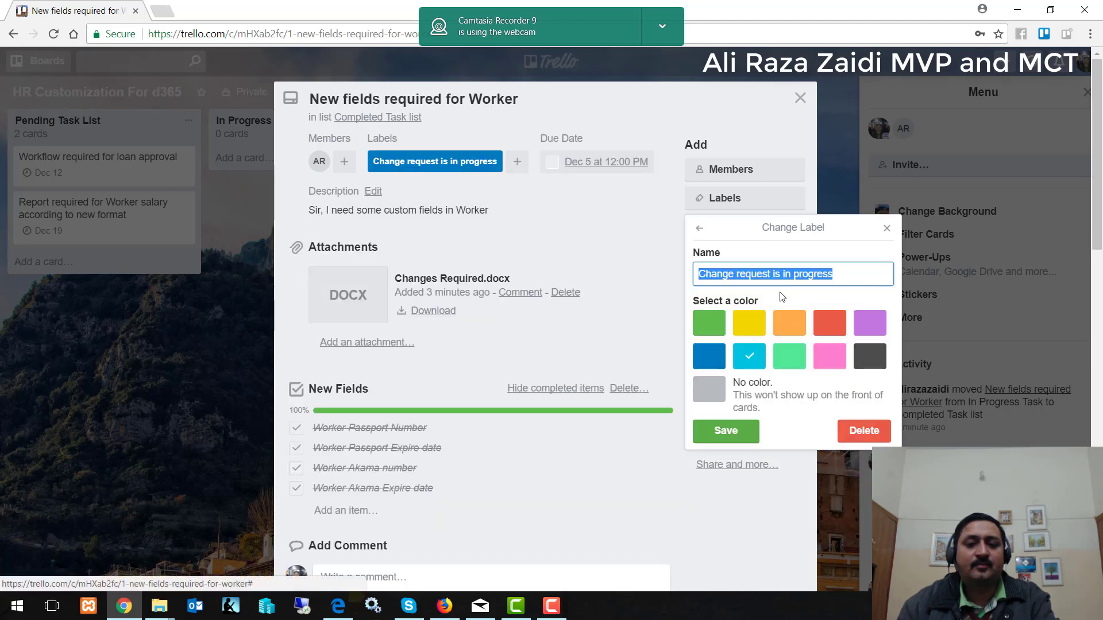
left_click(847, 271)
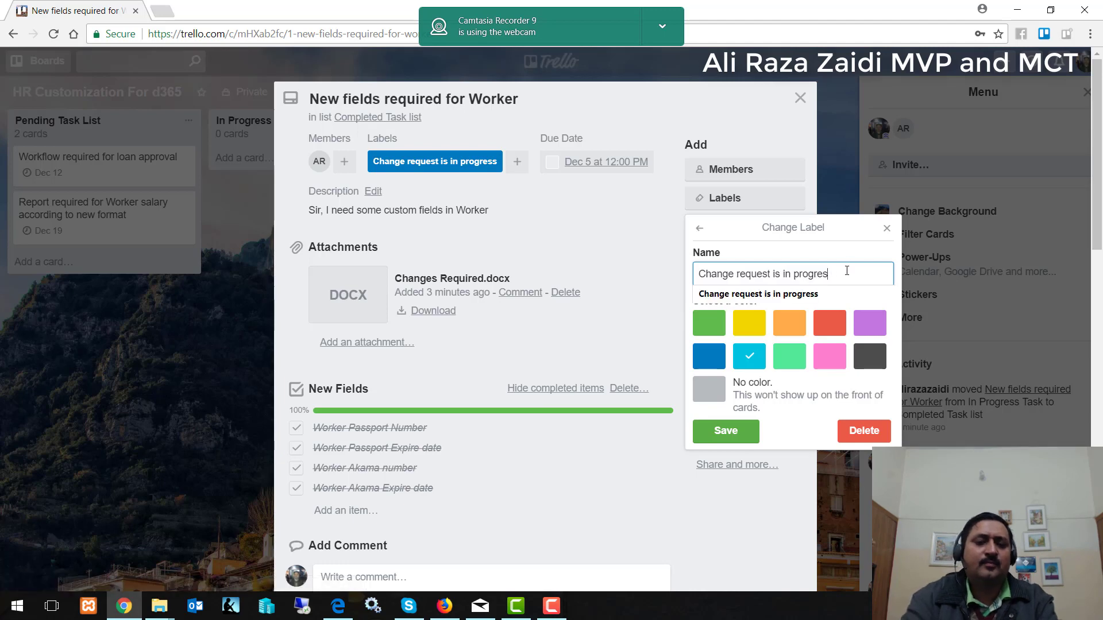
key("BackSpace")
key("BackSpace")
key("BackSpace")
key("BackSpace")
key("BackSpace")
key("BackSpace")
key("BackSpace")
key("BackSpace")
key("BackSpace")
key("BackSpace")
key("BackSpace")
key("BackSpace")
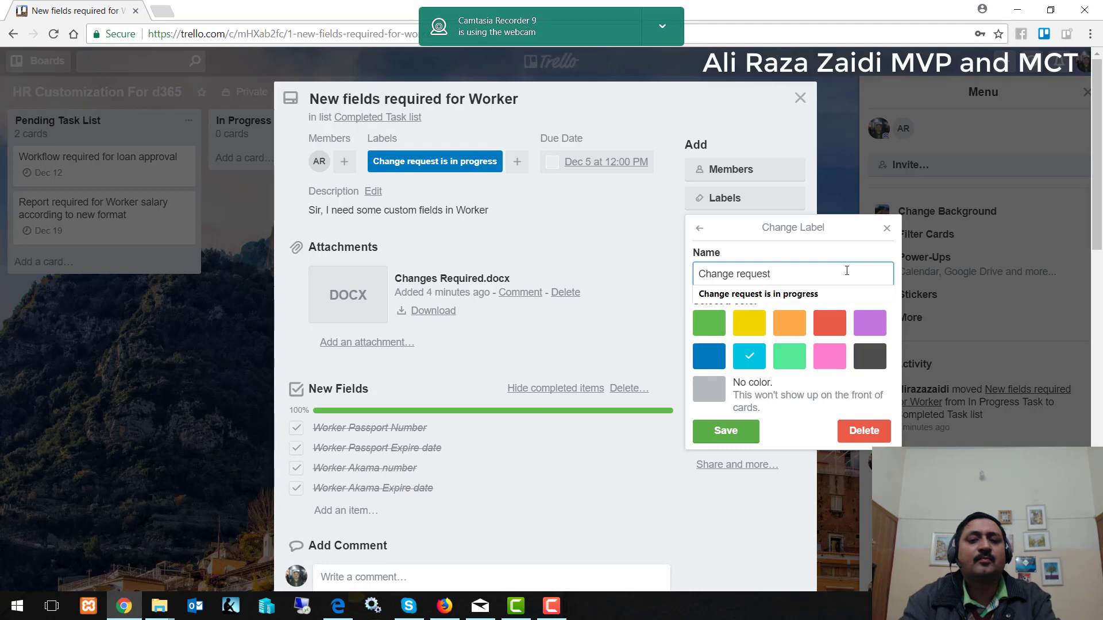
left_click(747, 441)
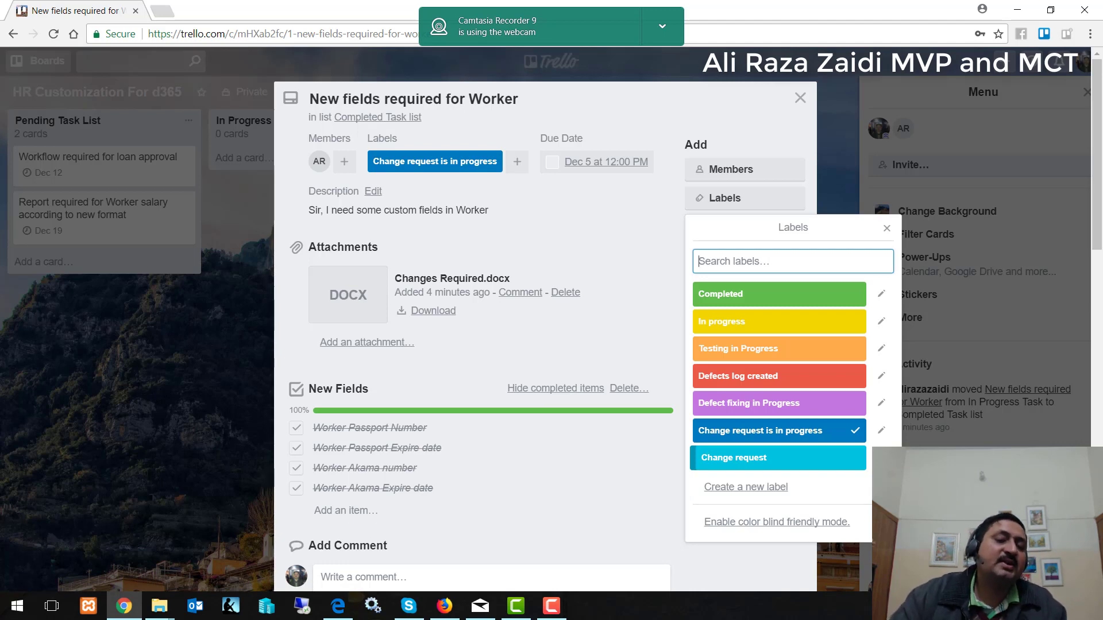
Move the Worker card to In Progress Task and swap its Change request is in progress label for In progress.
left_click(800, 98)
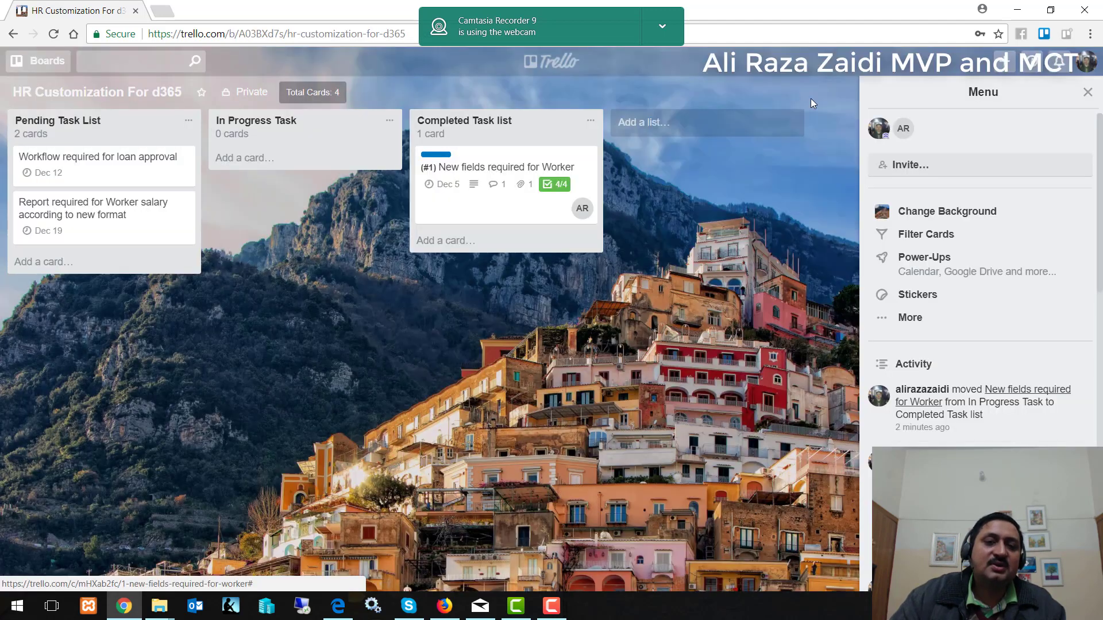
left_click_drag(437, 173, 269, 181)
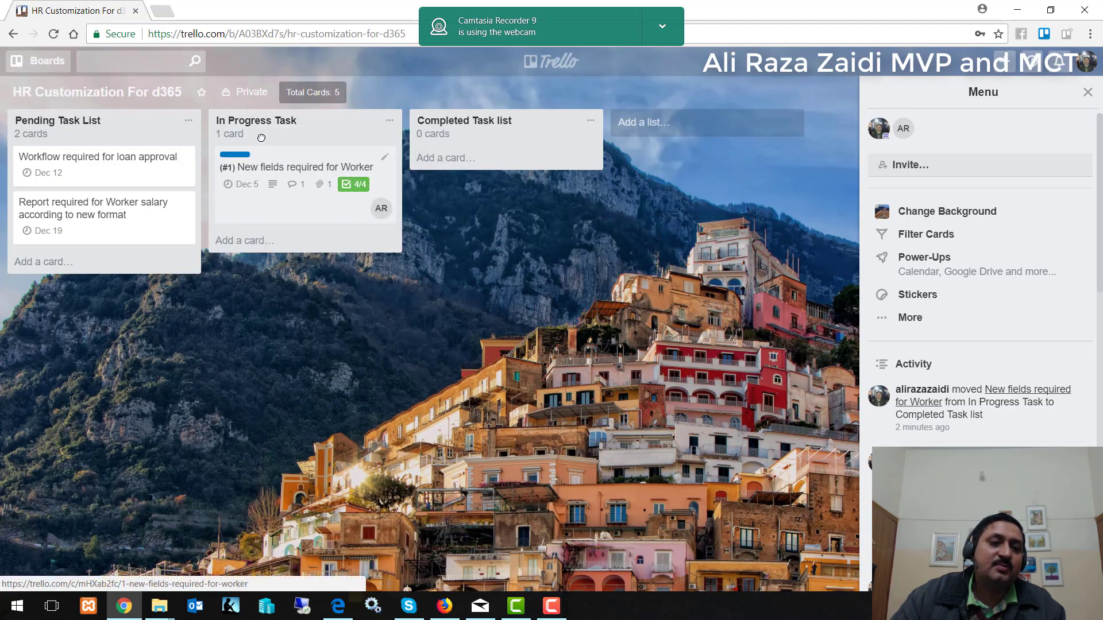
left_click(274, 152)
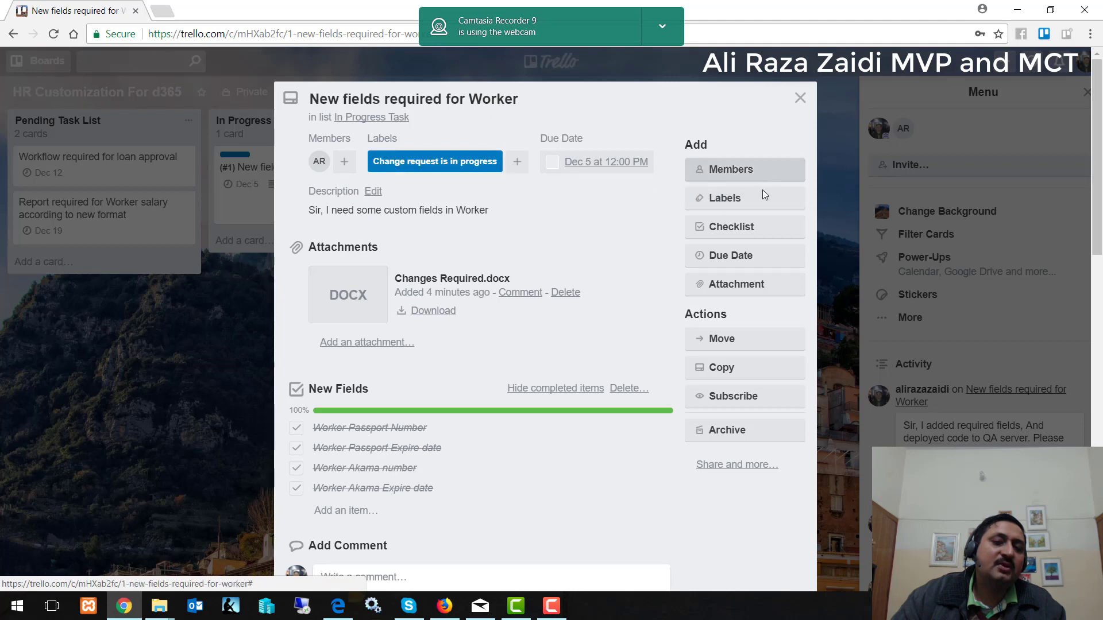
left_click(747, 199)
left_click(800, 329)
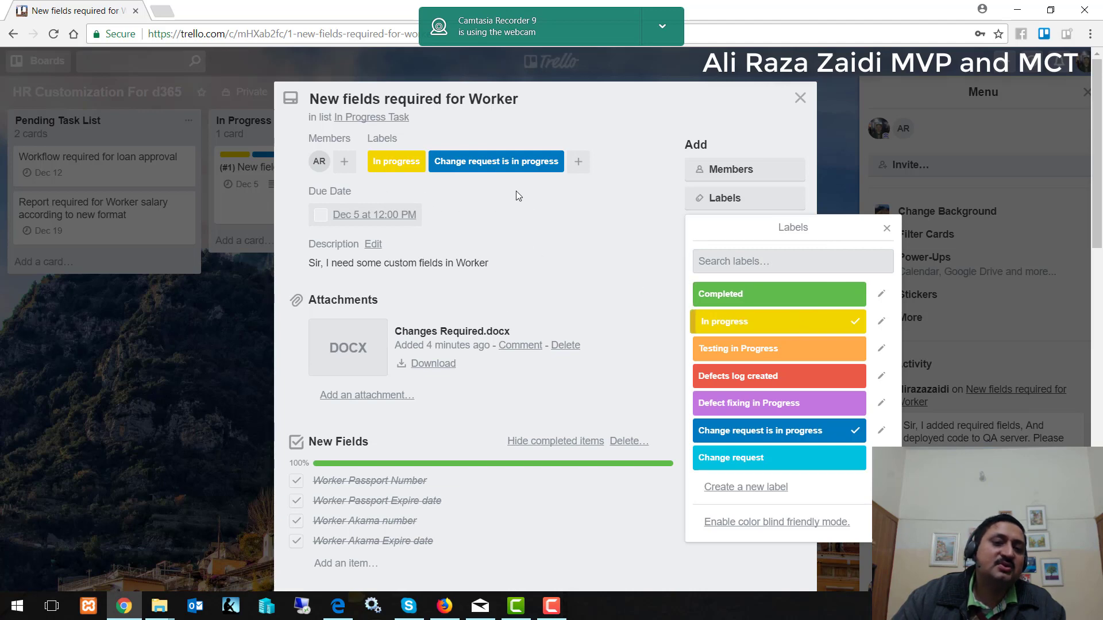
left_click(804, 431)
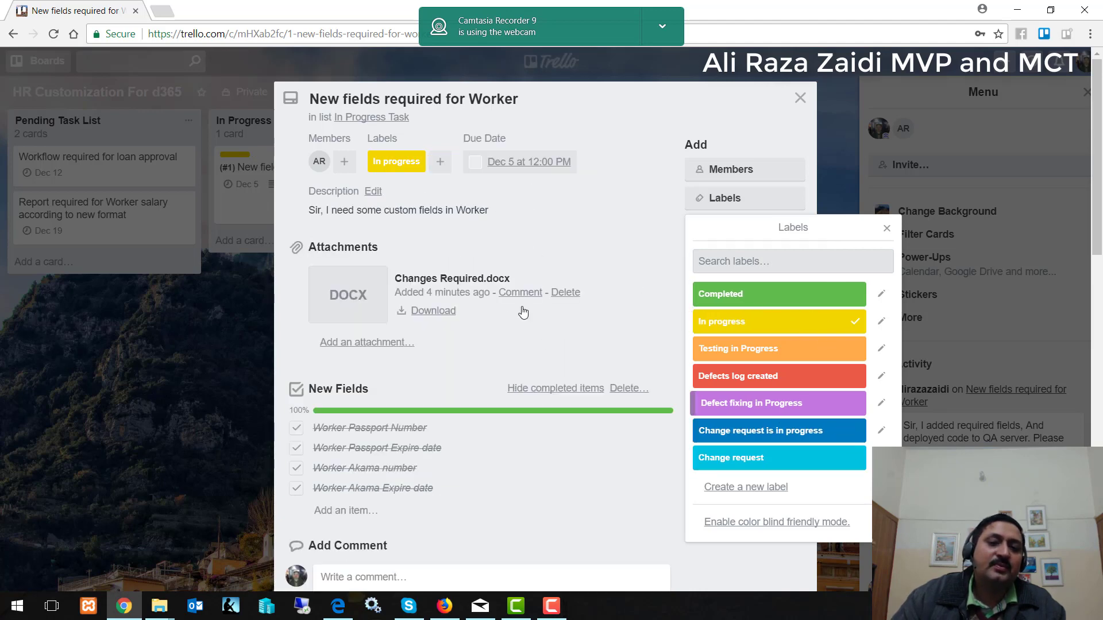
left_click(887, 226)
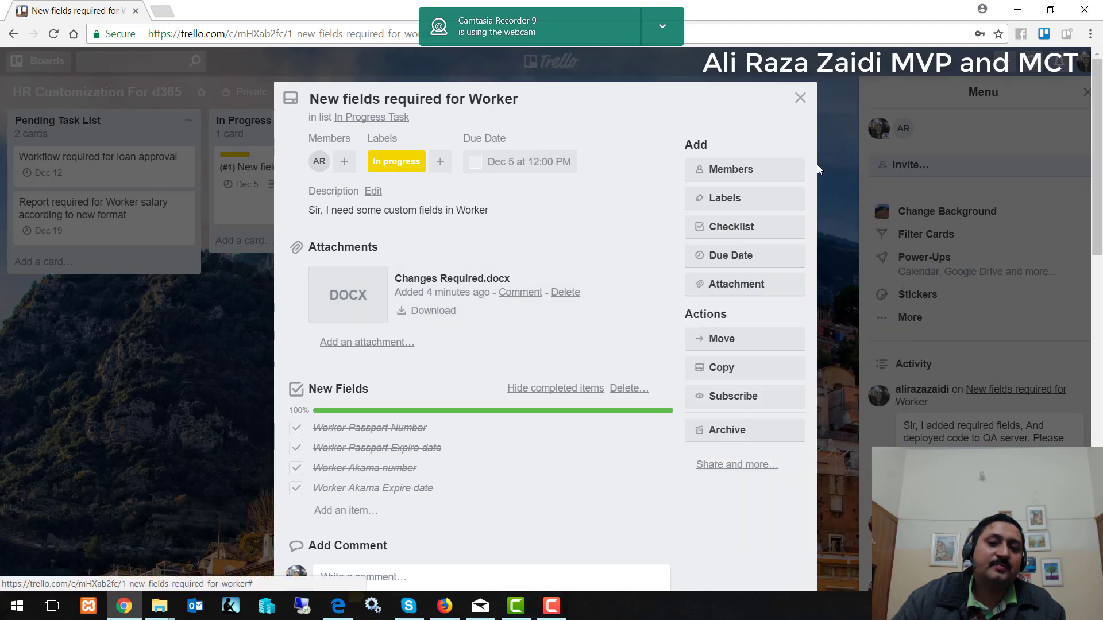
left_click(806, 106)
Relabel the Worker card Completed instead of In progress and drag it into Completed Task.
left_click(270, 167)
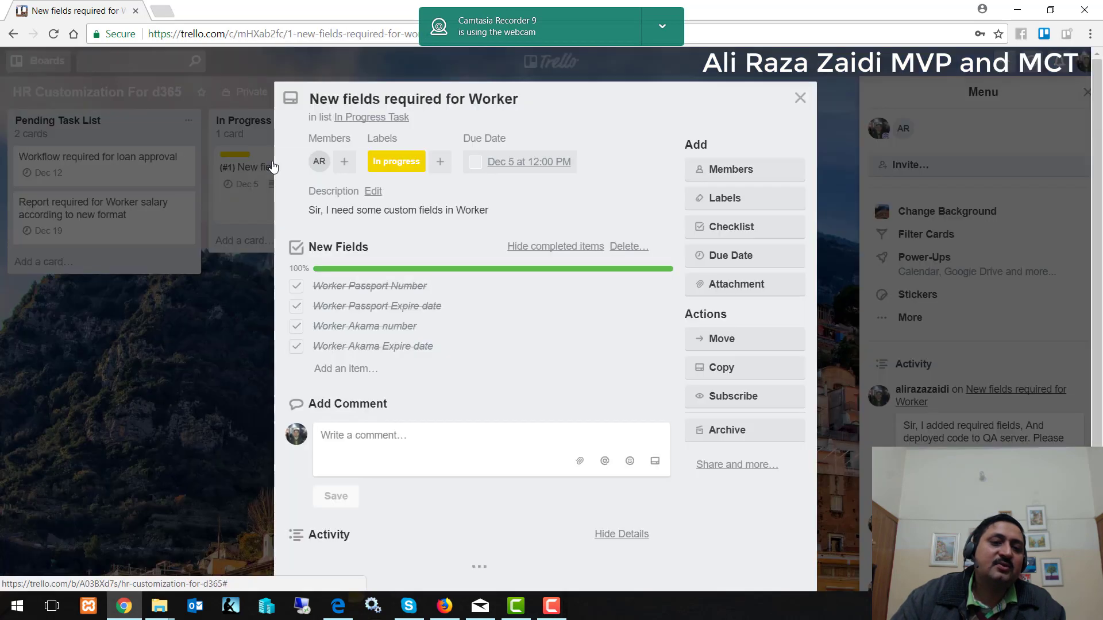
left_click(741, 202)
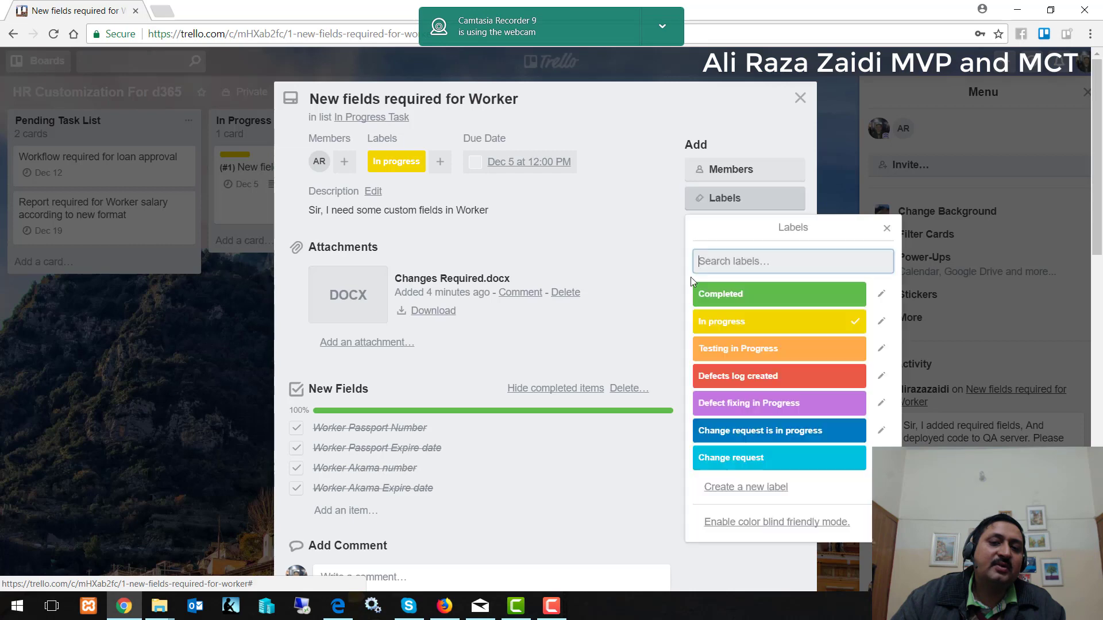
left_click(789, 302)
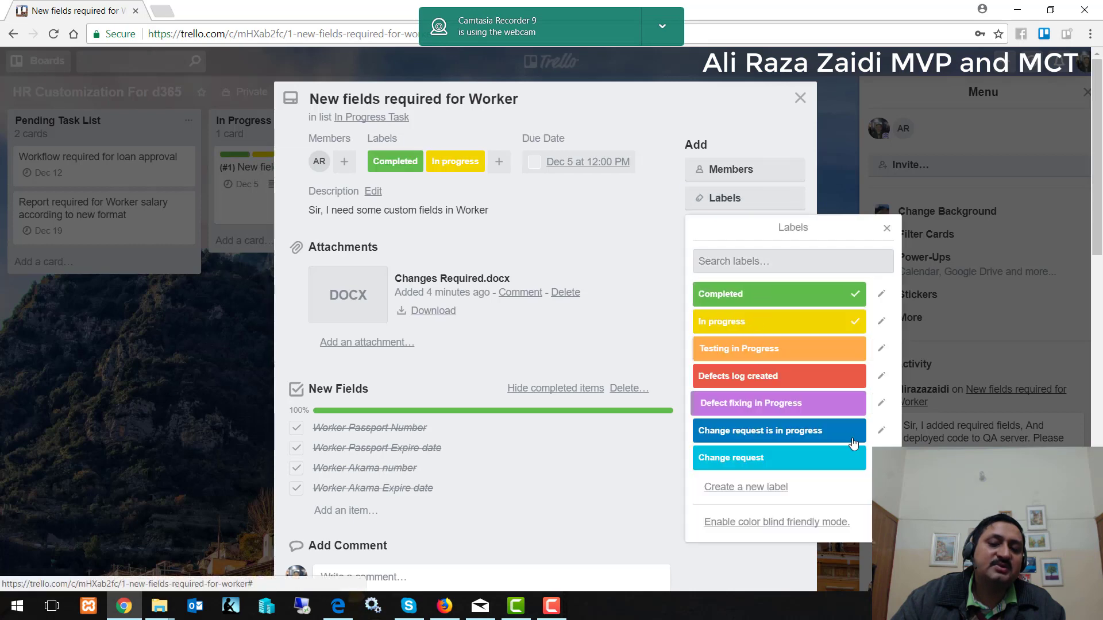
left_click(856, 321)
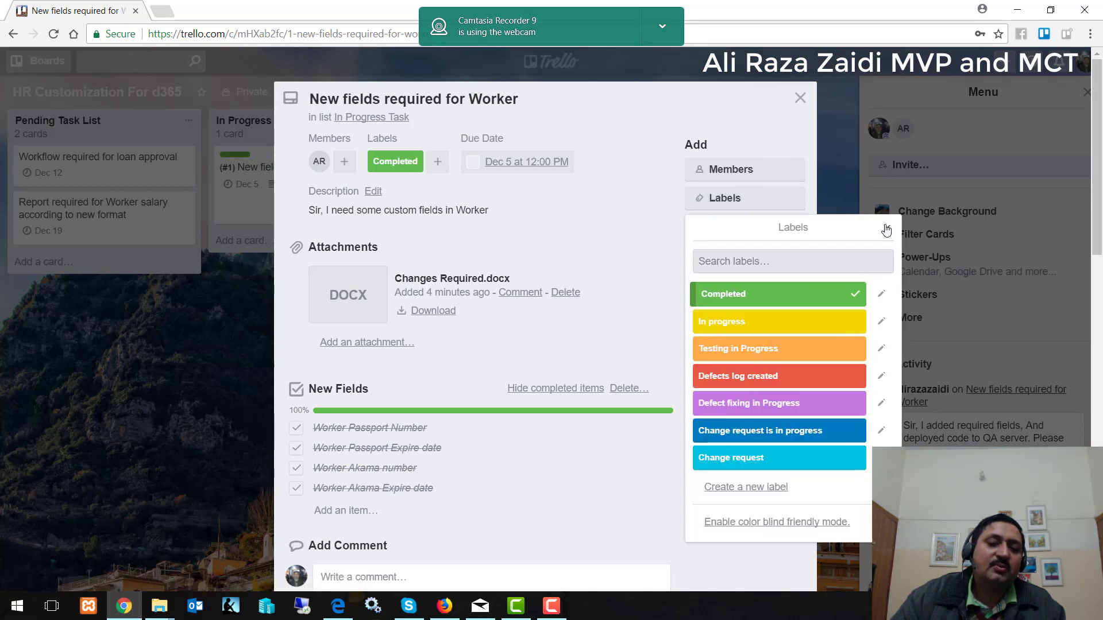
left_click(887, 228)
left_click(800, 98)
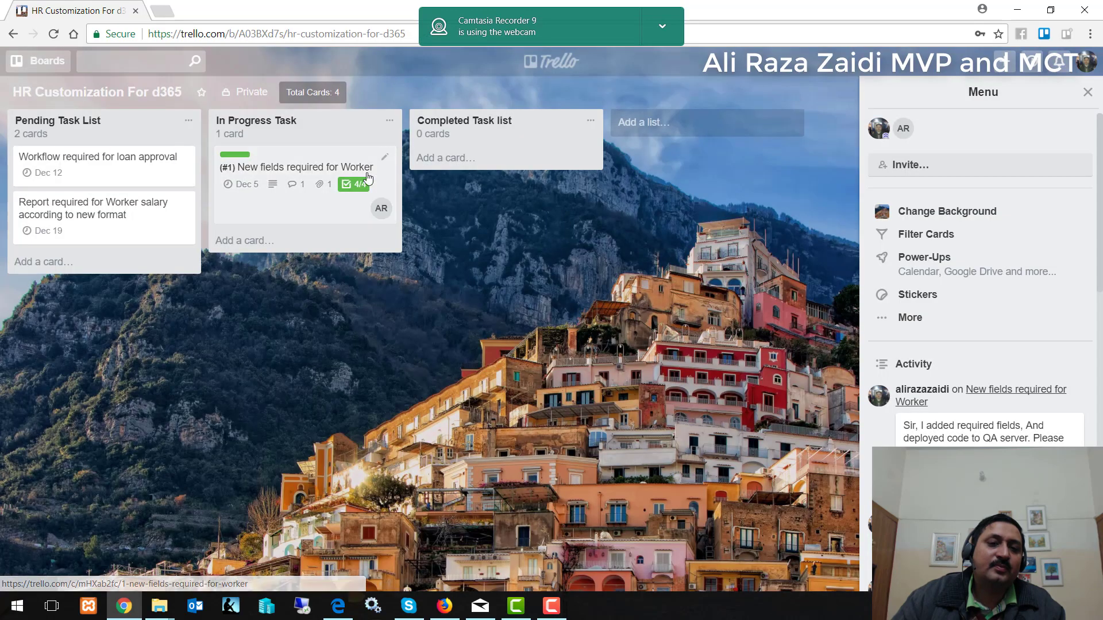
left_click_drag(328, 181, 569, 184)
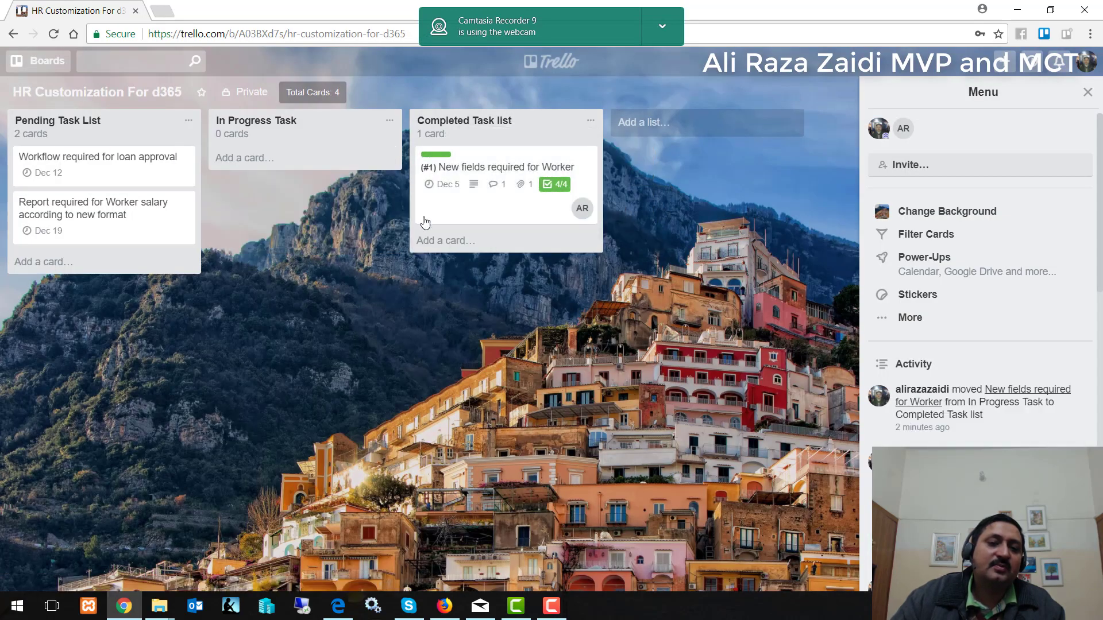
Swap the Worker card's Completed label for Testing in Progress and drag it back to In Progress Task.
left_click(490, 162)
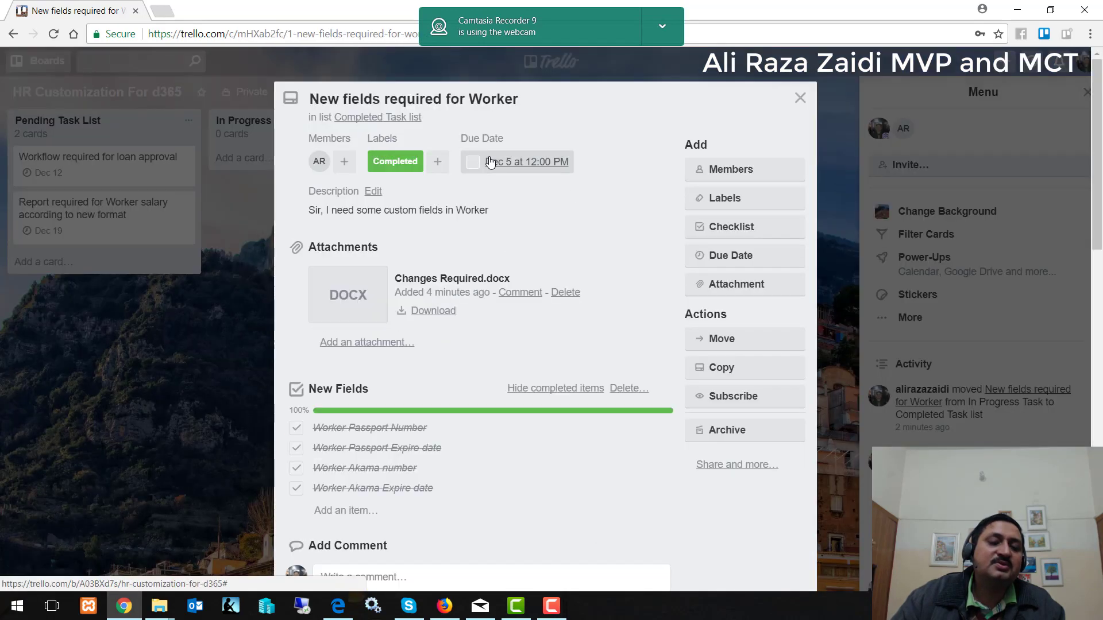
left_click(725, 199)
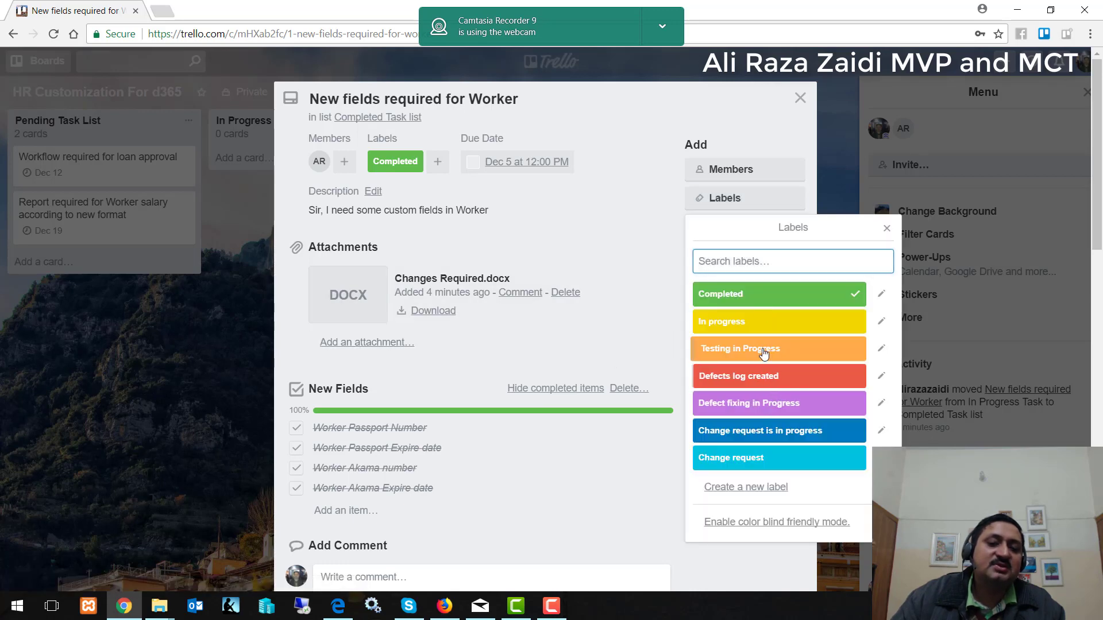
left_click(763, 351)
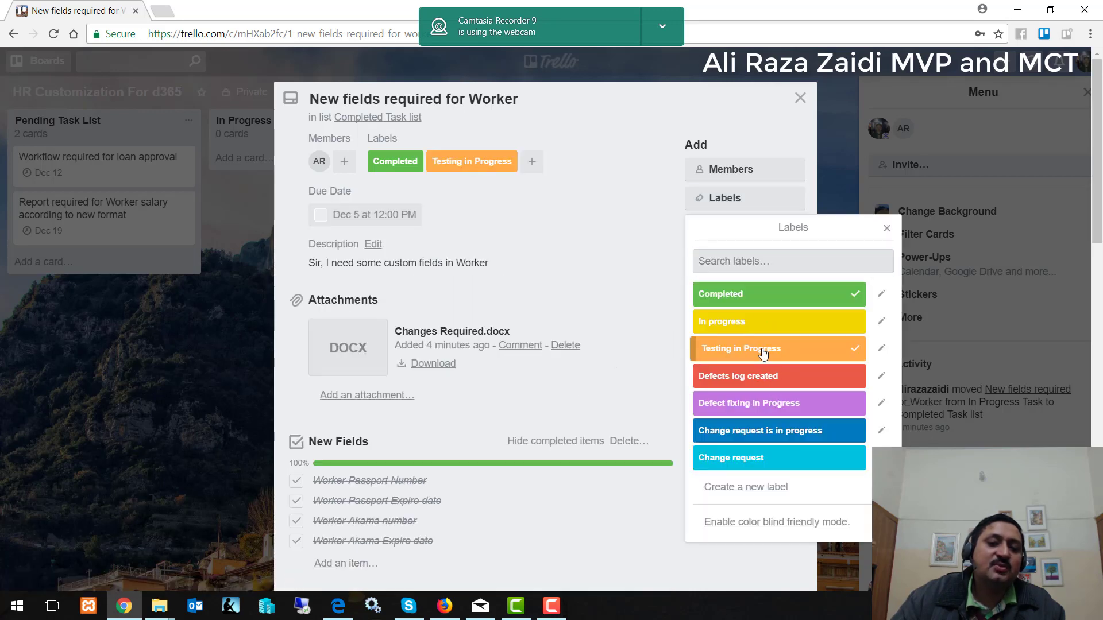
left_click(812, 287)
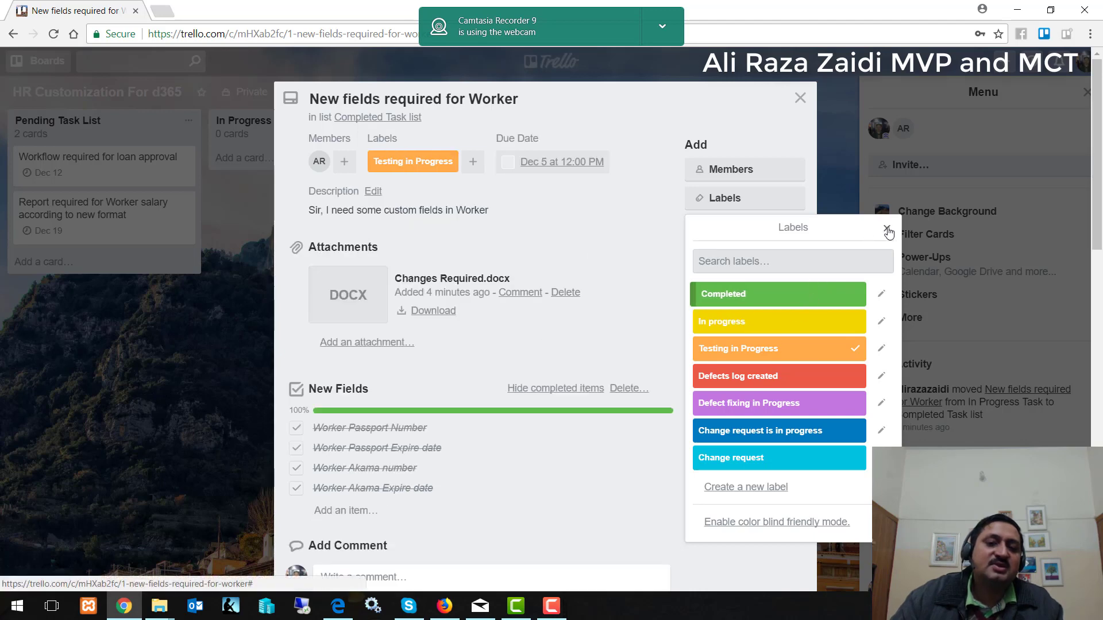
left_click(885, 228)
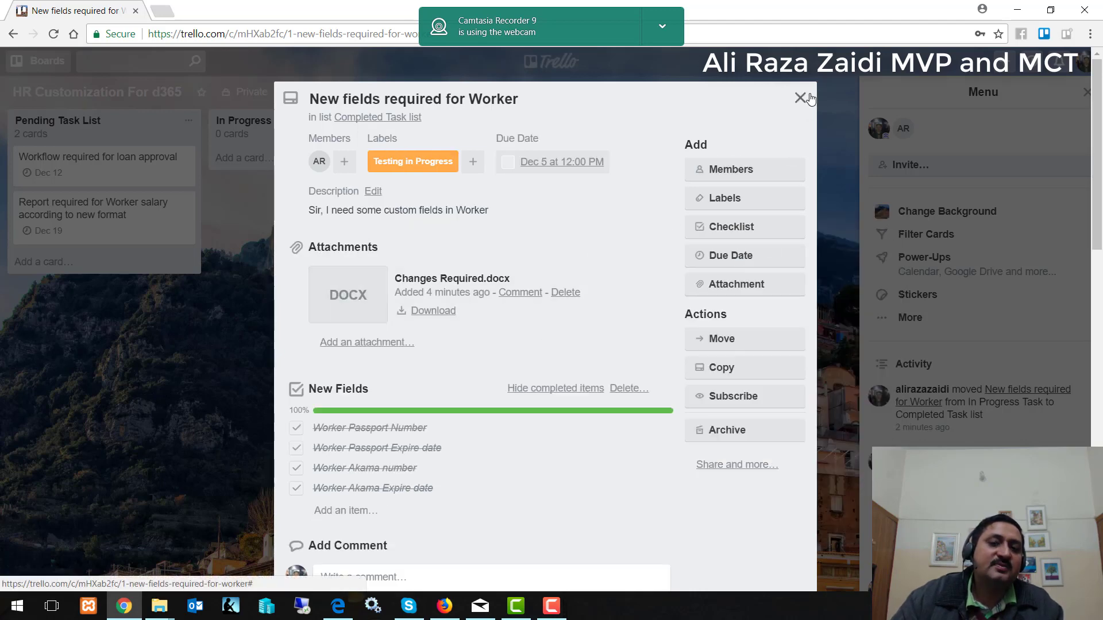
left_click(800, 98)
left_click_drag(517, 167, 293, 162)
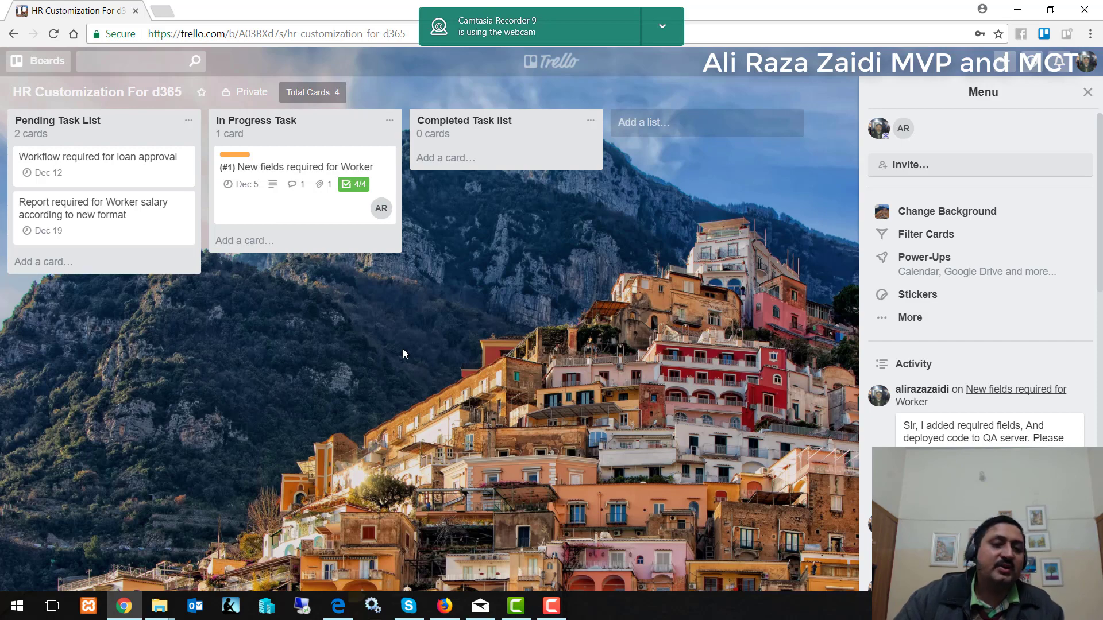
Replace the Worker card's Testing in Progress label with Defects log created.
left_click(264, 159)
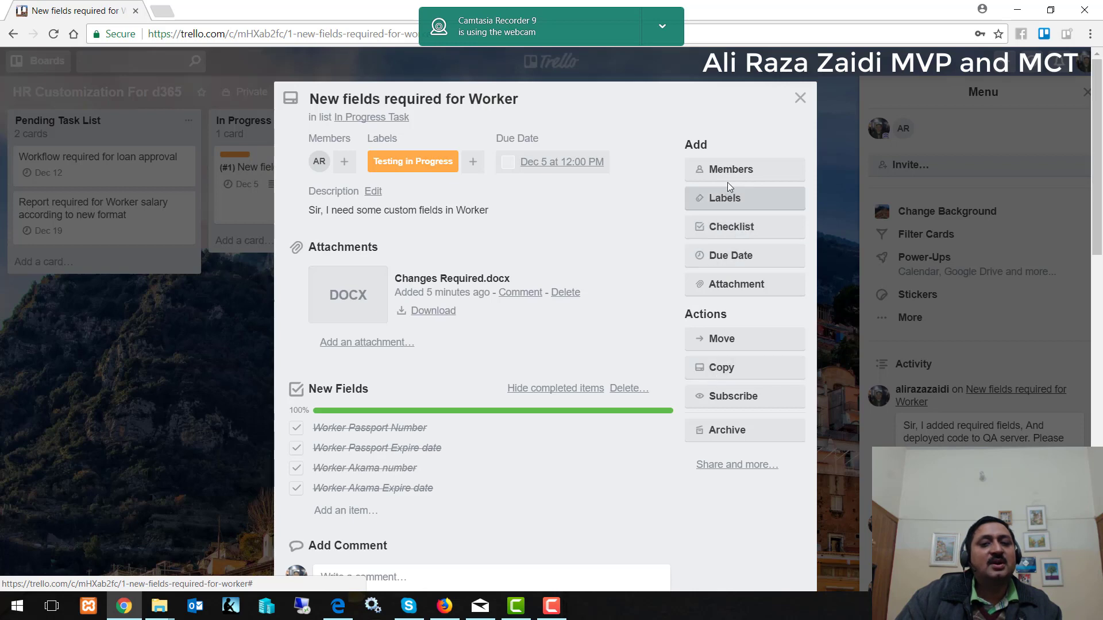
left_click(726, 198)
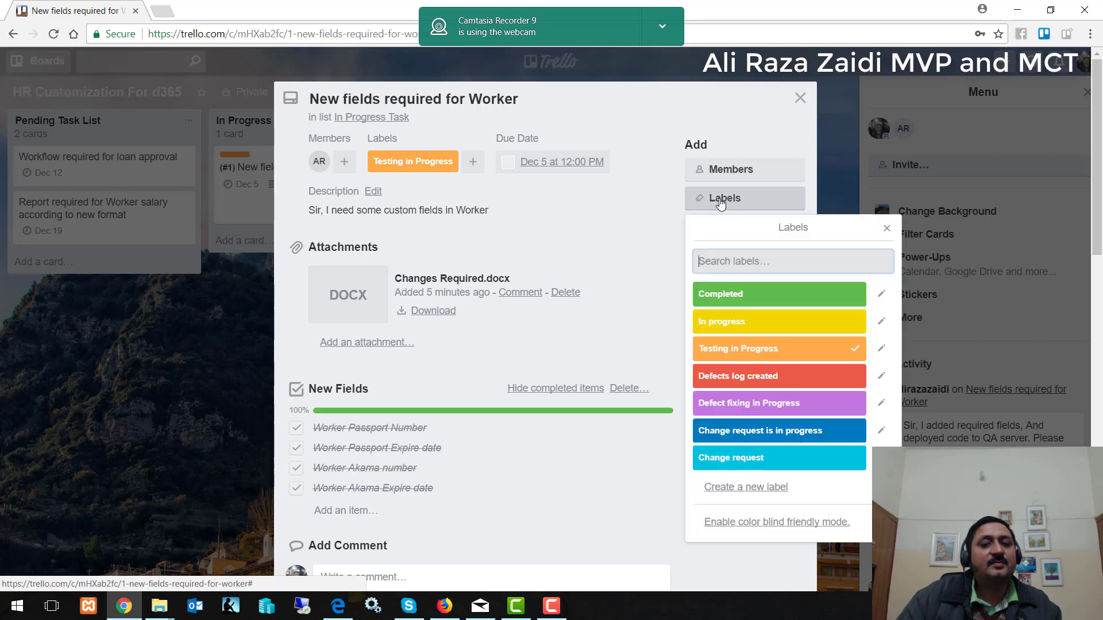
left_click(745, 379)
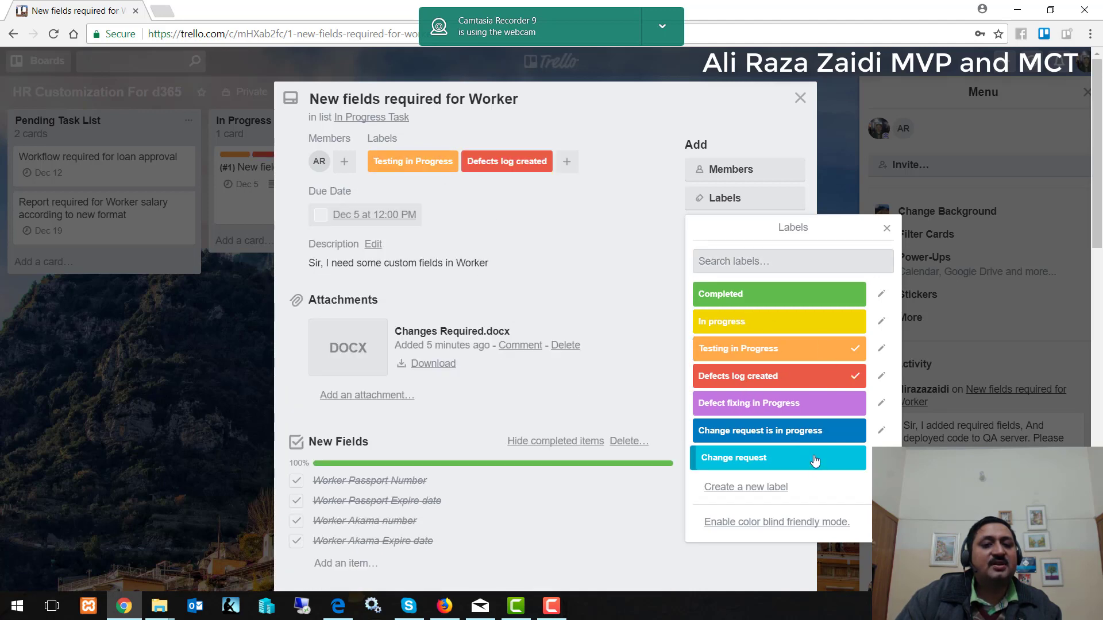
left_click(852, 349)
left_click(887, 228)
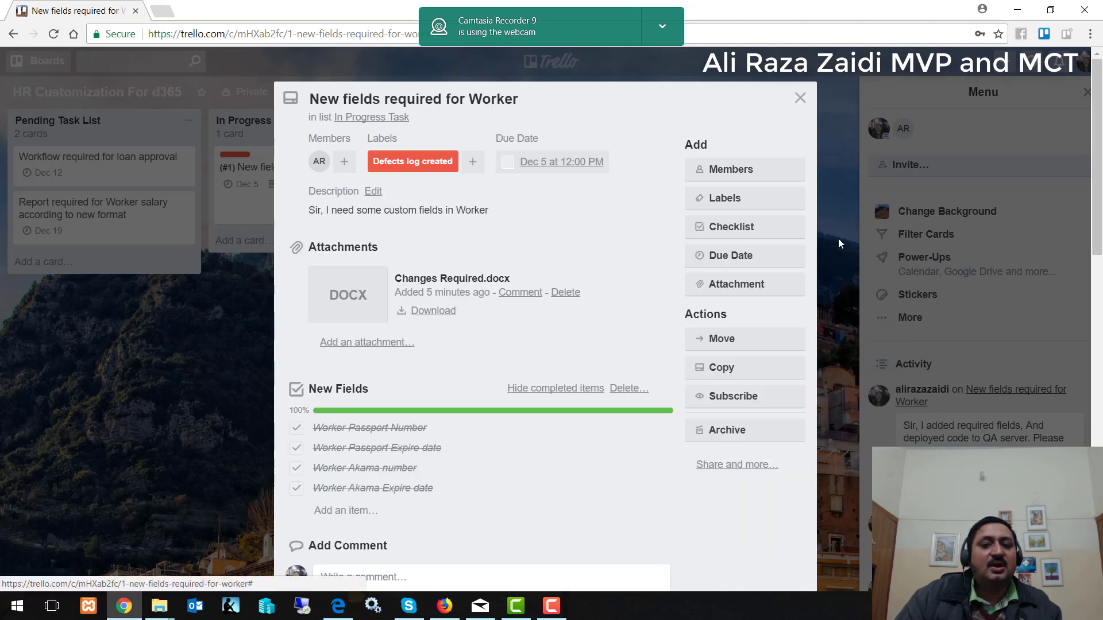
Set the card's due date to December 7, then drag it to Pending Task List and back.
left_click(731, 257)
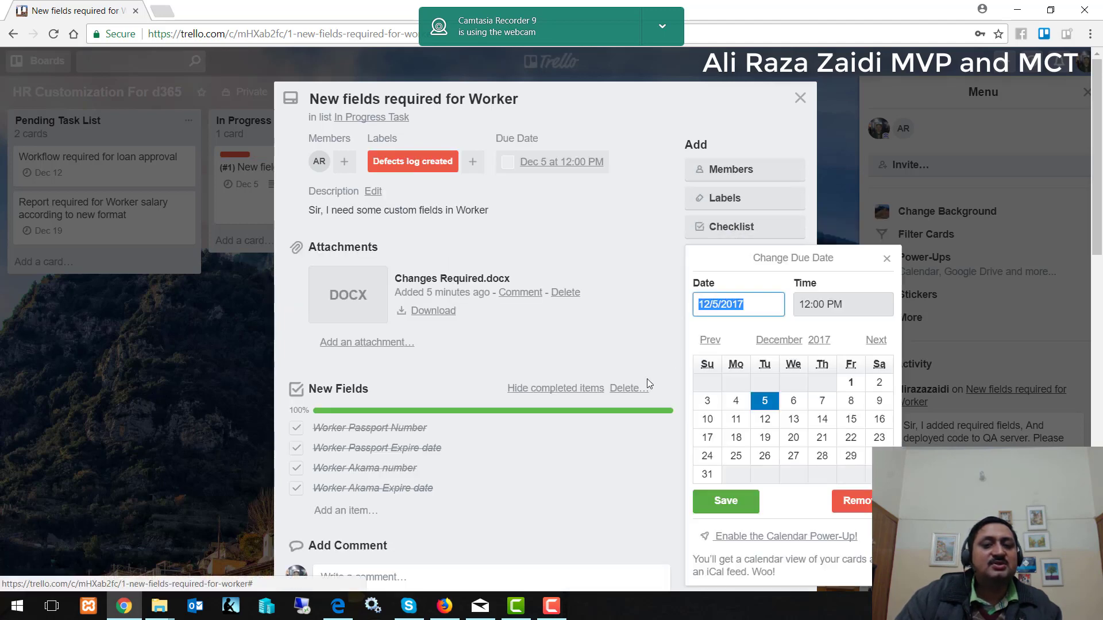
left_click(823, 402)
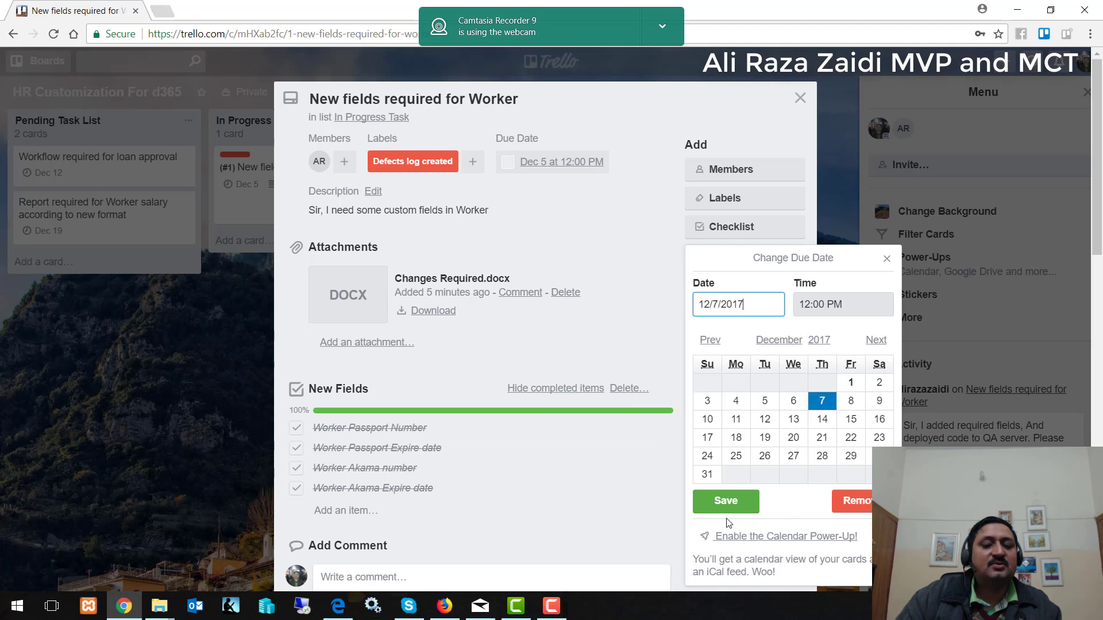
left_click(728, 519)
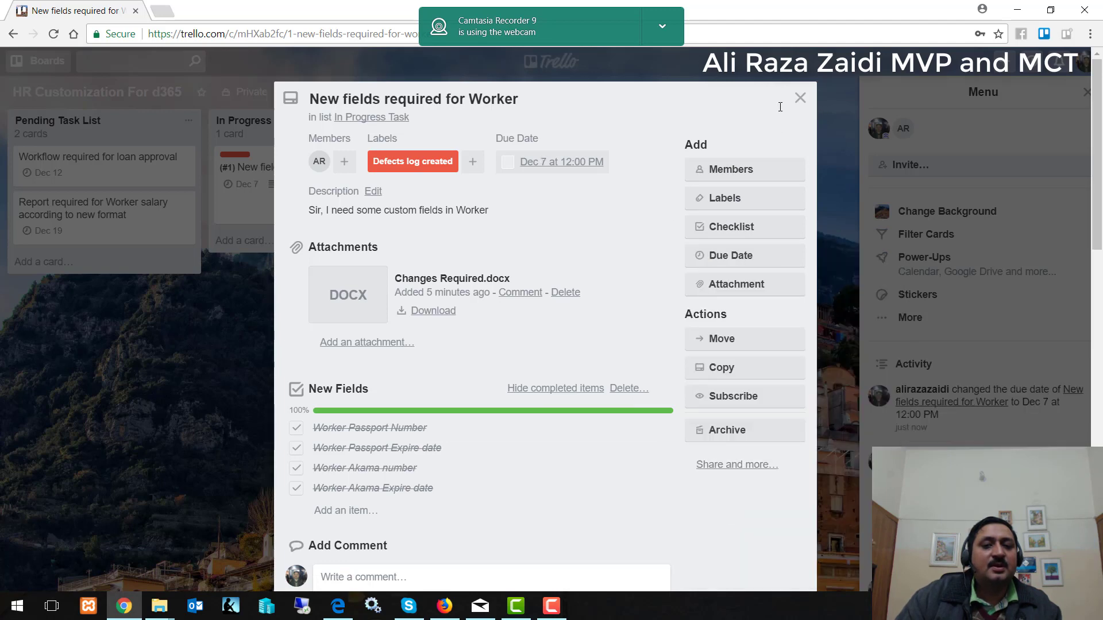
left_click(800, 98)
left_click_drag(236, 155, 86, 266)
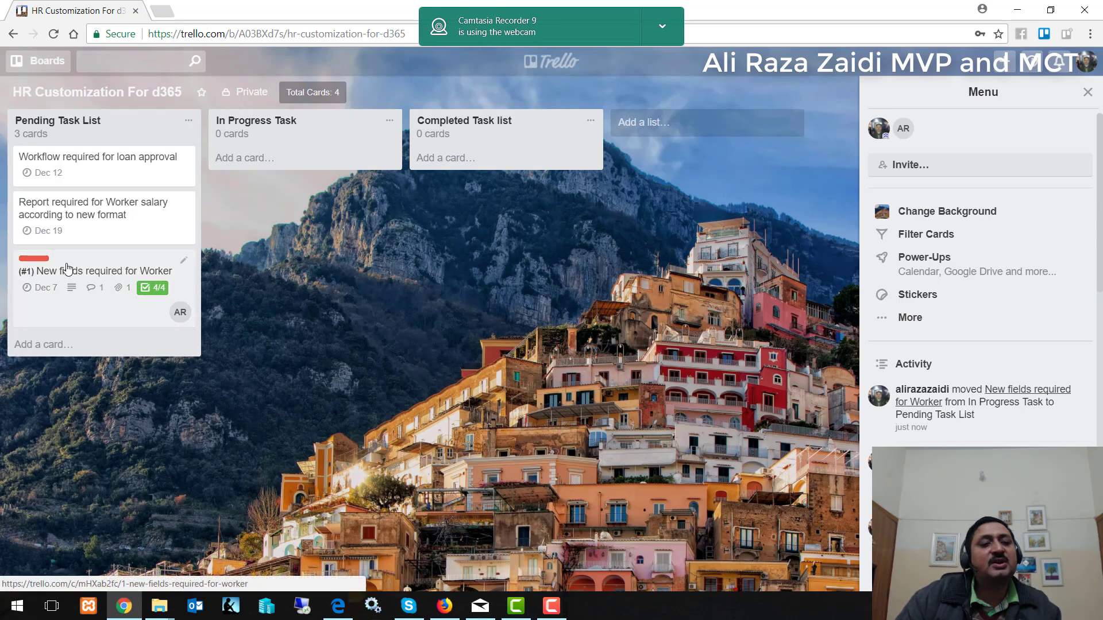
left_click_drag(68, 267, 290, 182)
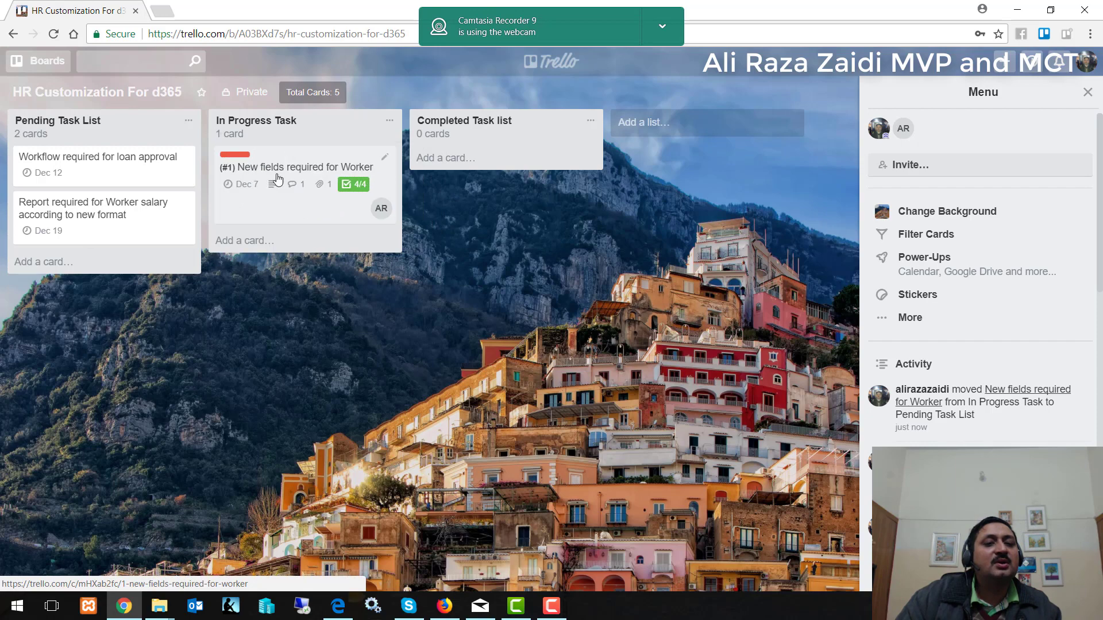
Swap the Worker card's Defects log created label for the purple Defect fixing in Progress label.
left_click(278, 167)
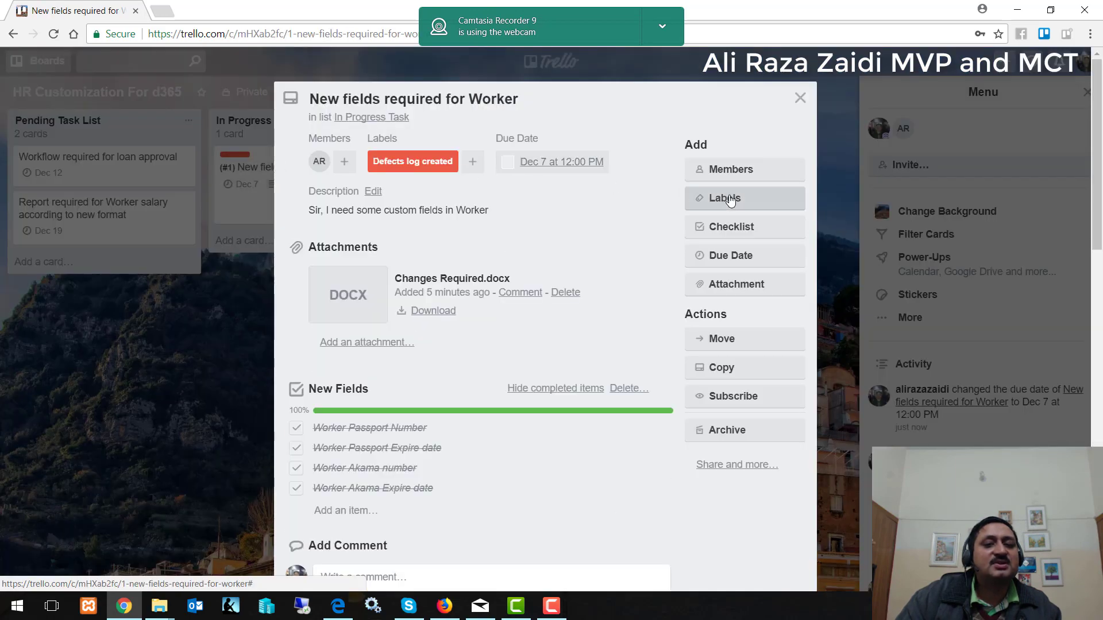
left_click(725, 198)
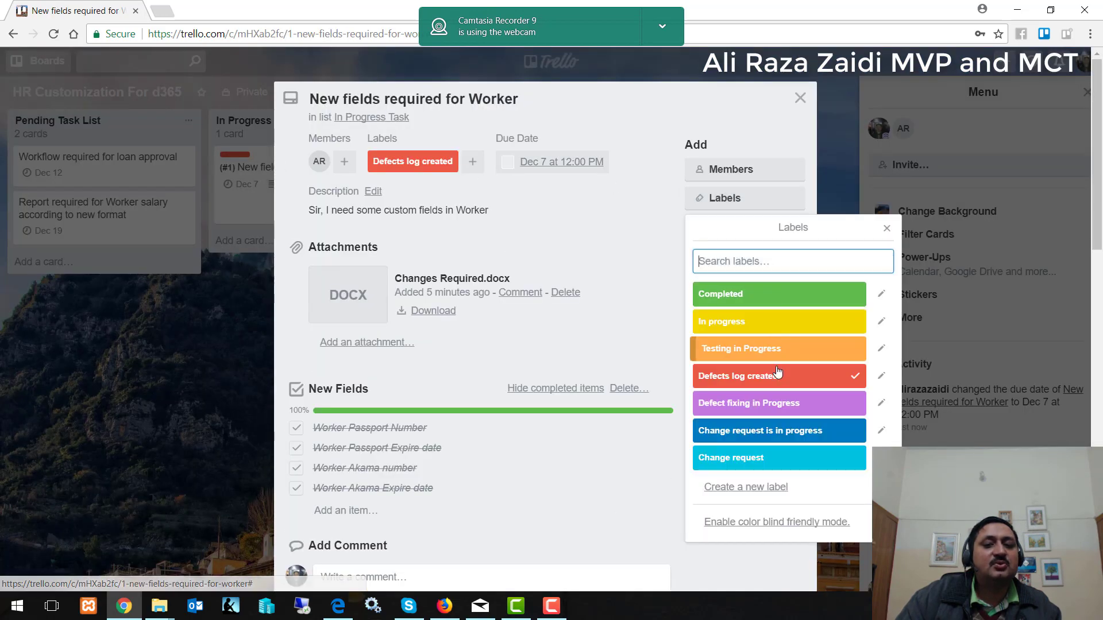
left_click(759, 413)
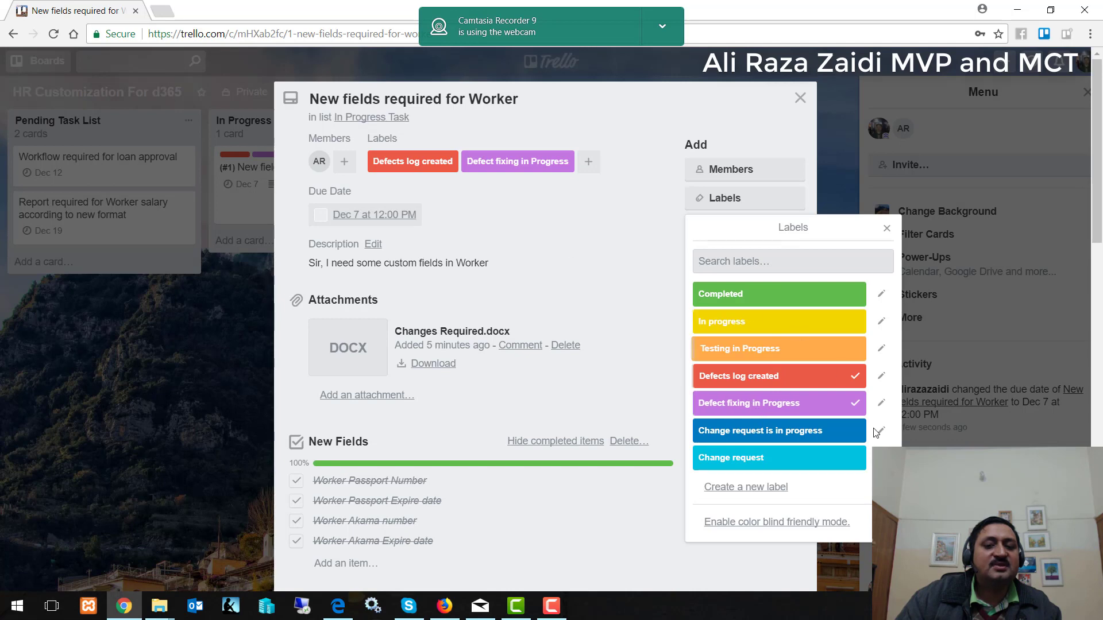
left_click(849, 376)
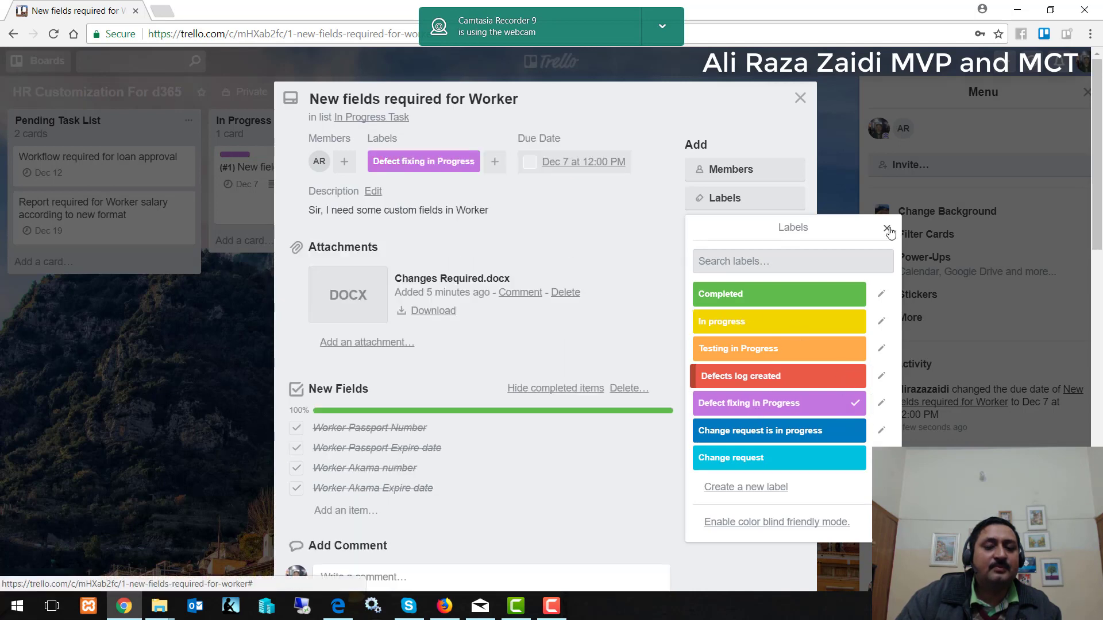
left_click(887, 228)
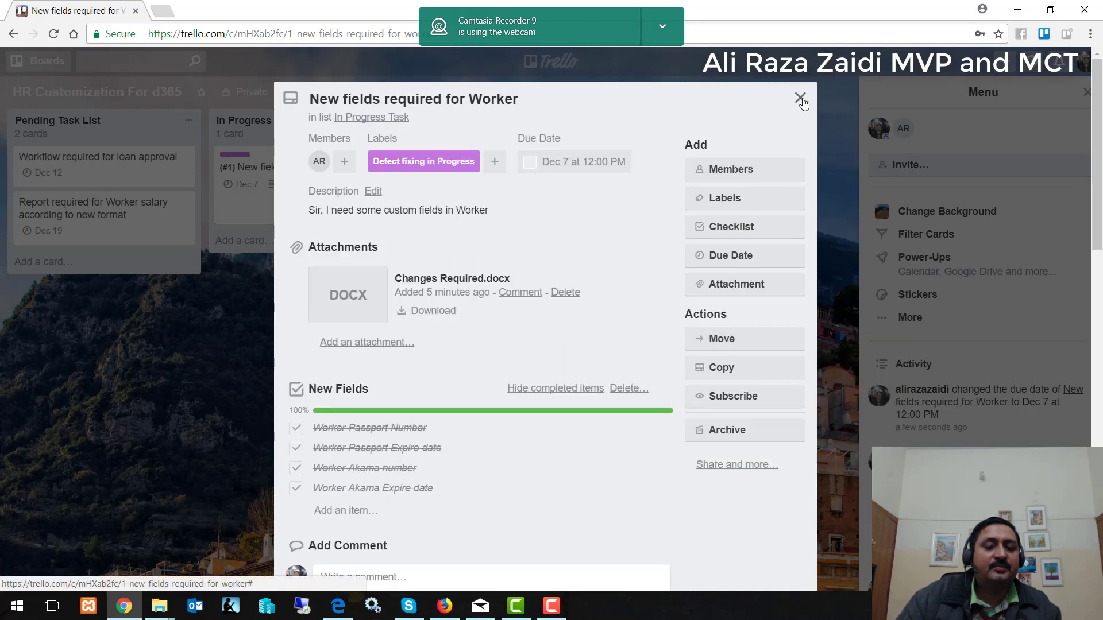
left_click(800, 98)
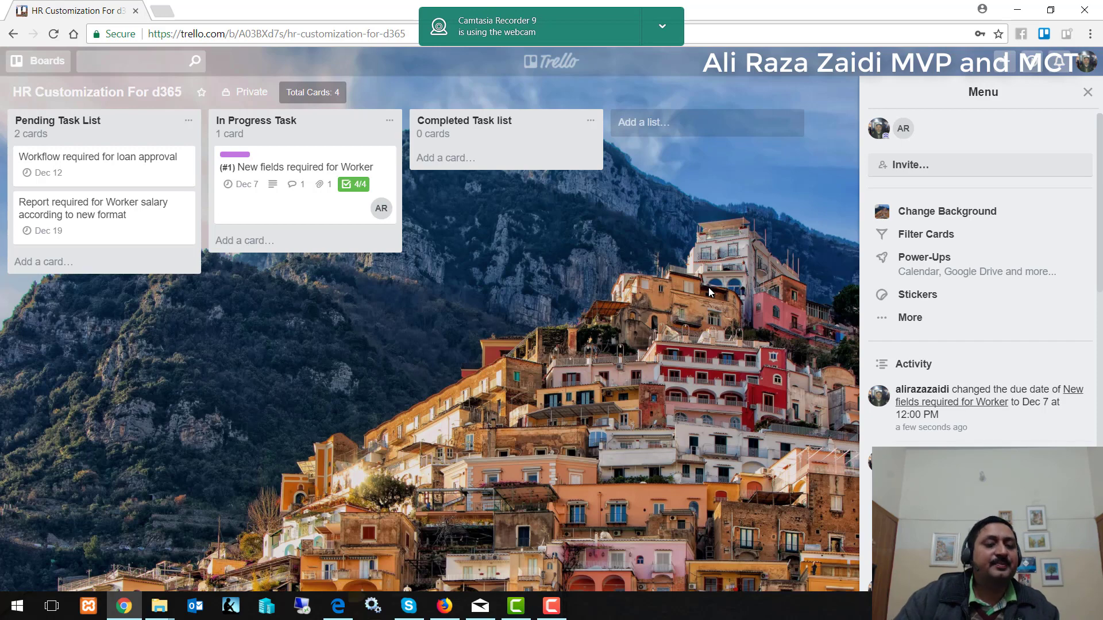
Swap the Defect fixing in Progress label for Completed, move the card to Completed Task, and reopen it.
left_click(260, 173)
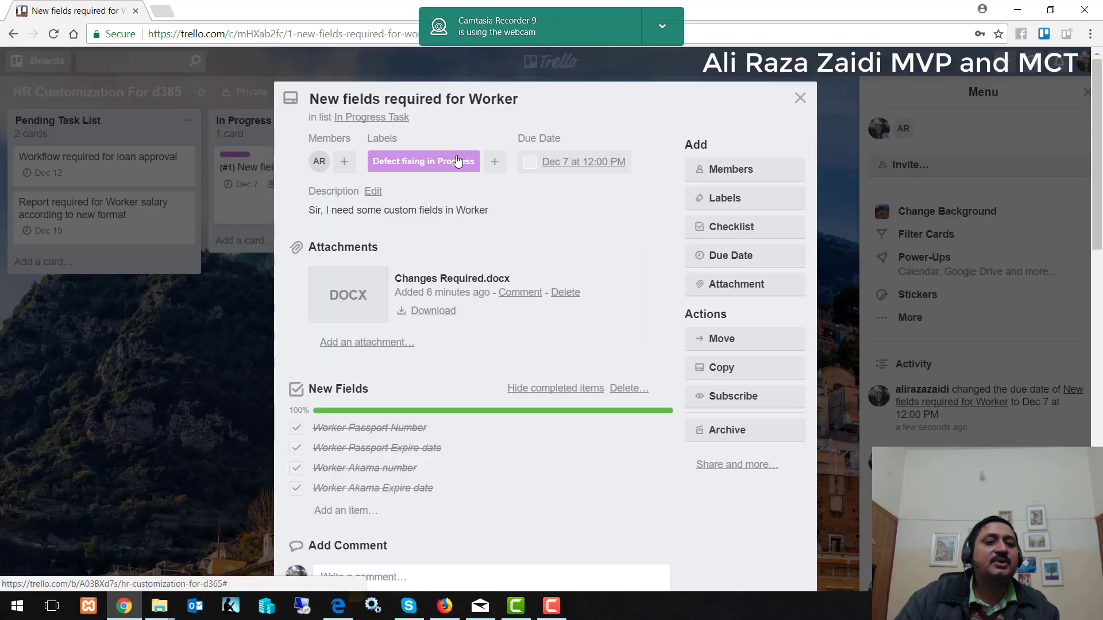
left_click(746, 198)
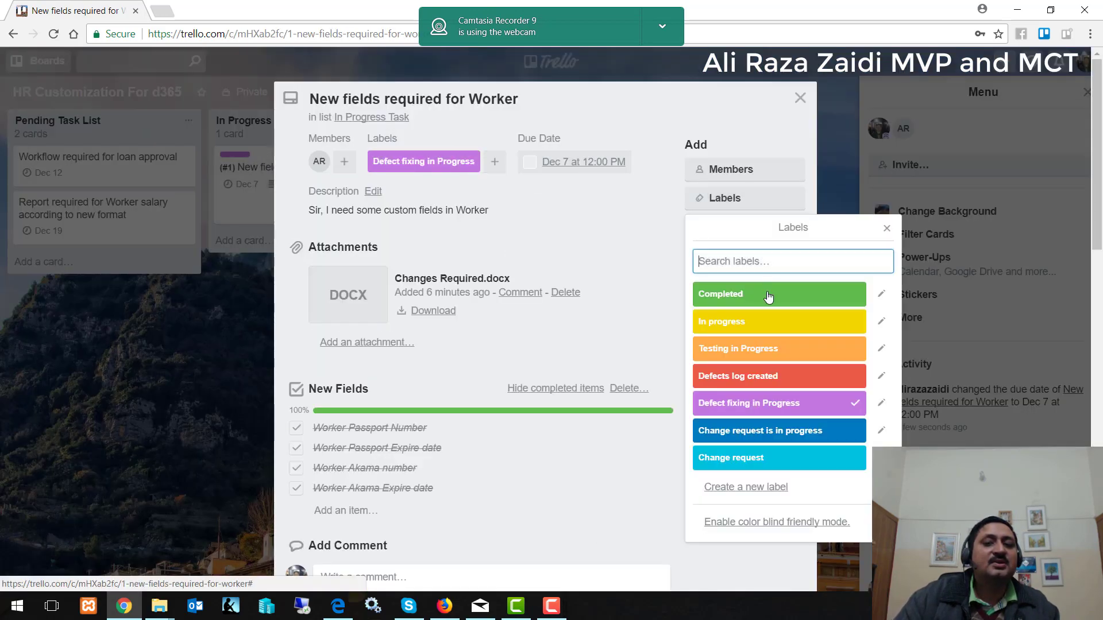
left_click(862, 295)
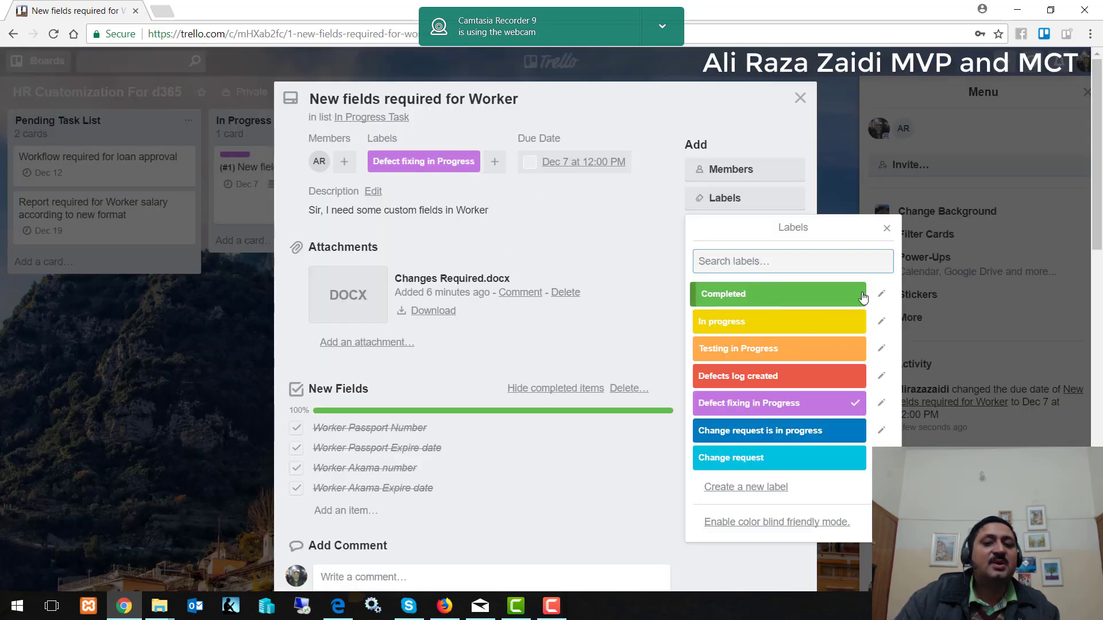
left_click(856, 407)
left_click(887, 228)
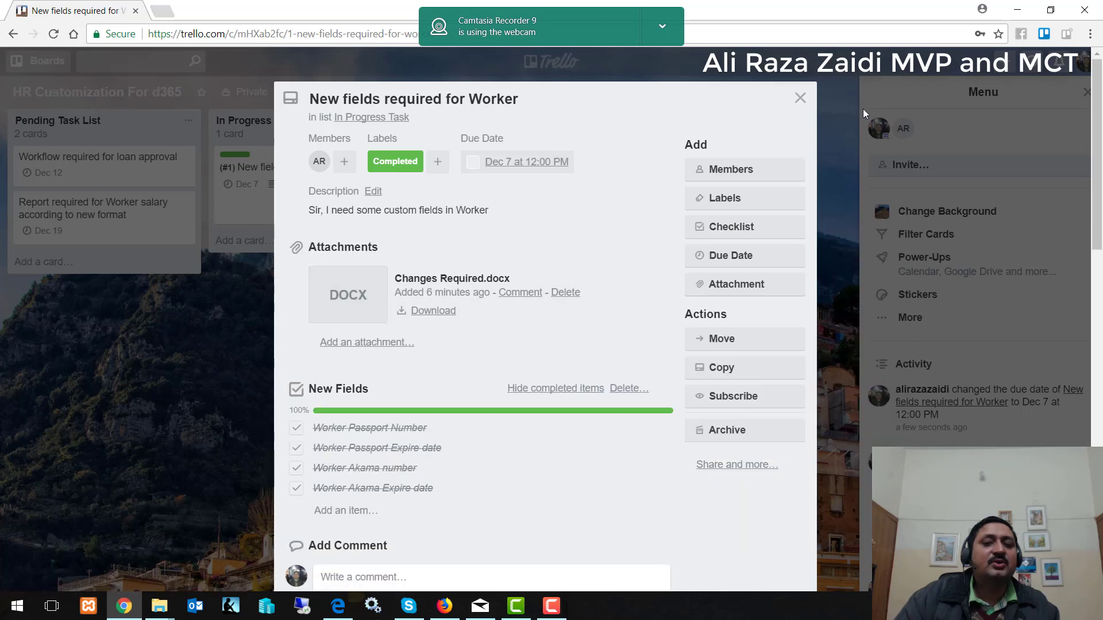
left_click(801, 99)
left_click_drag(290, 167, 511, 155)
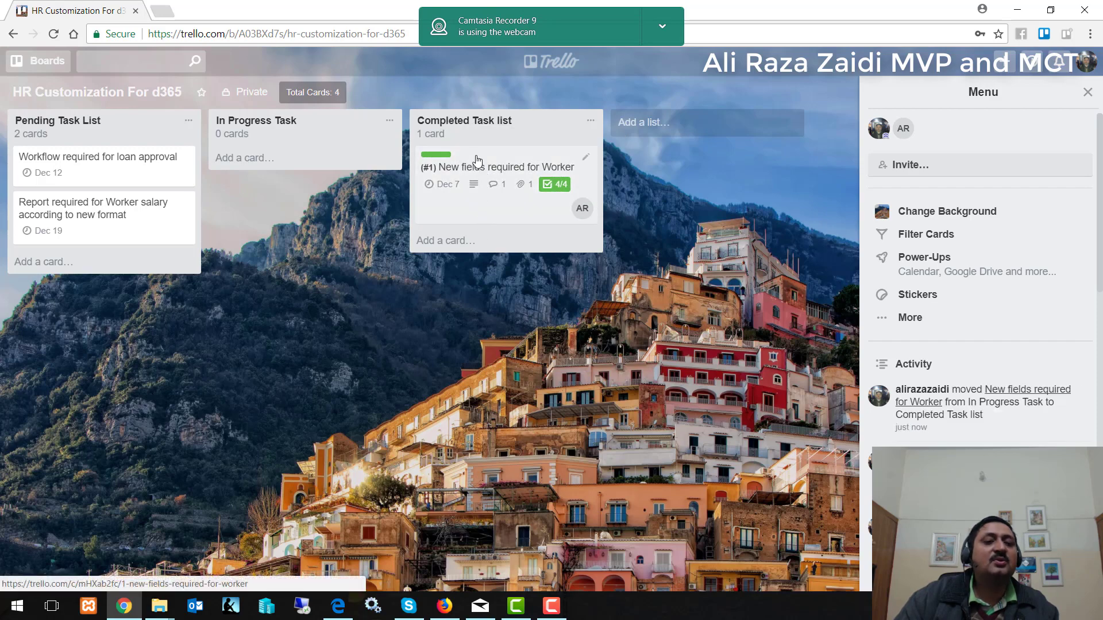
left_click(477, 160)
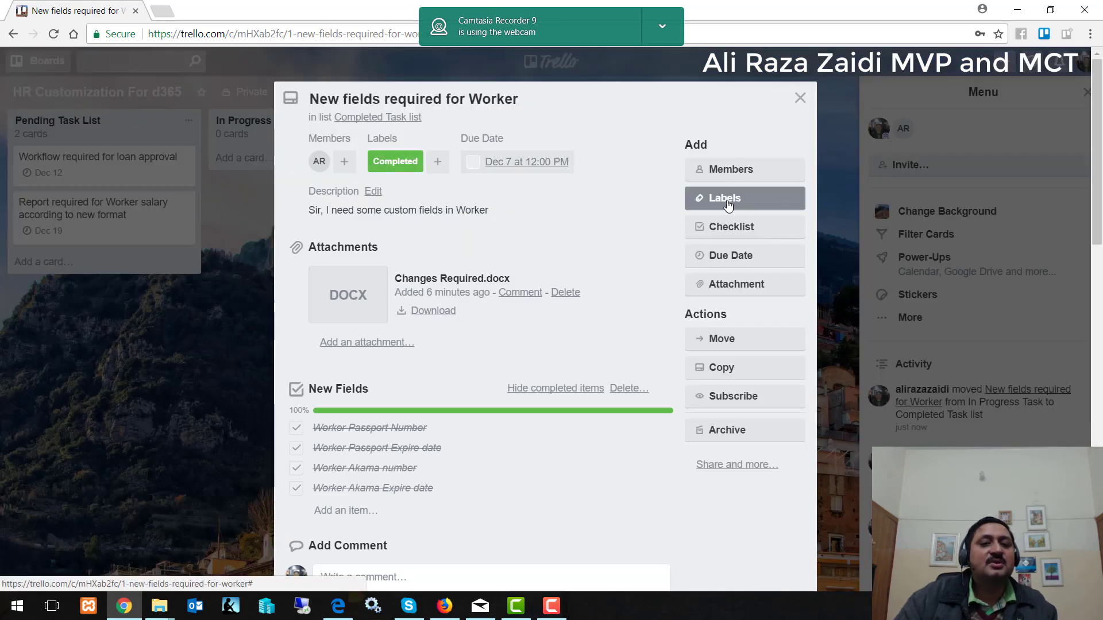
Replace the Worker card's Completed label with Change request.
left_click(726, 200)
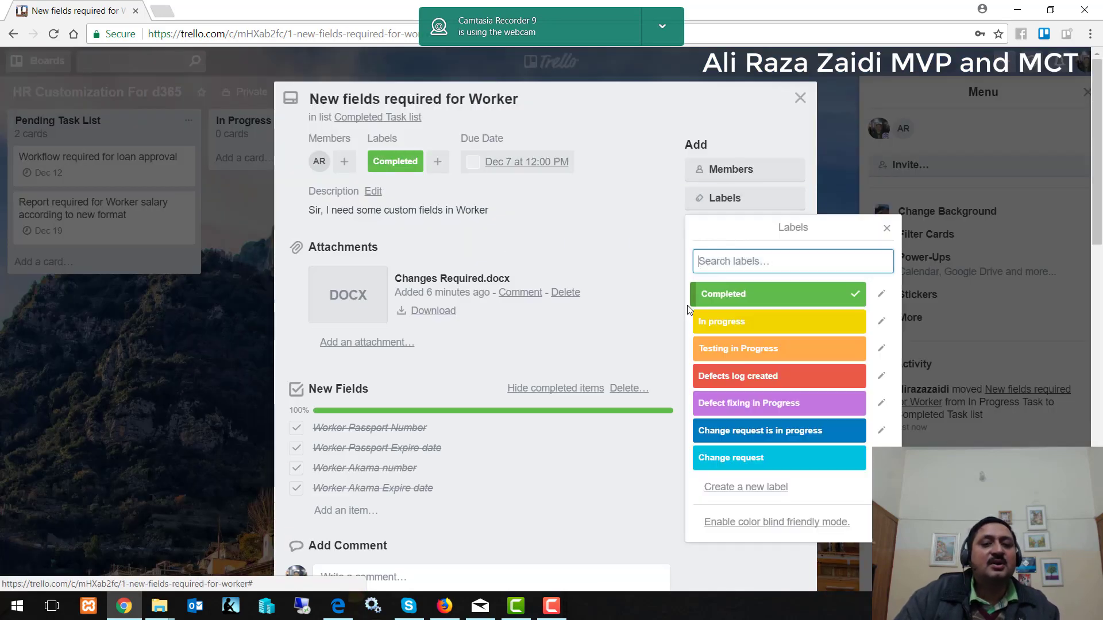
left_click(733, 457)
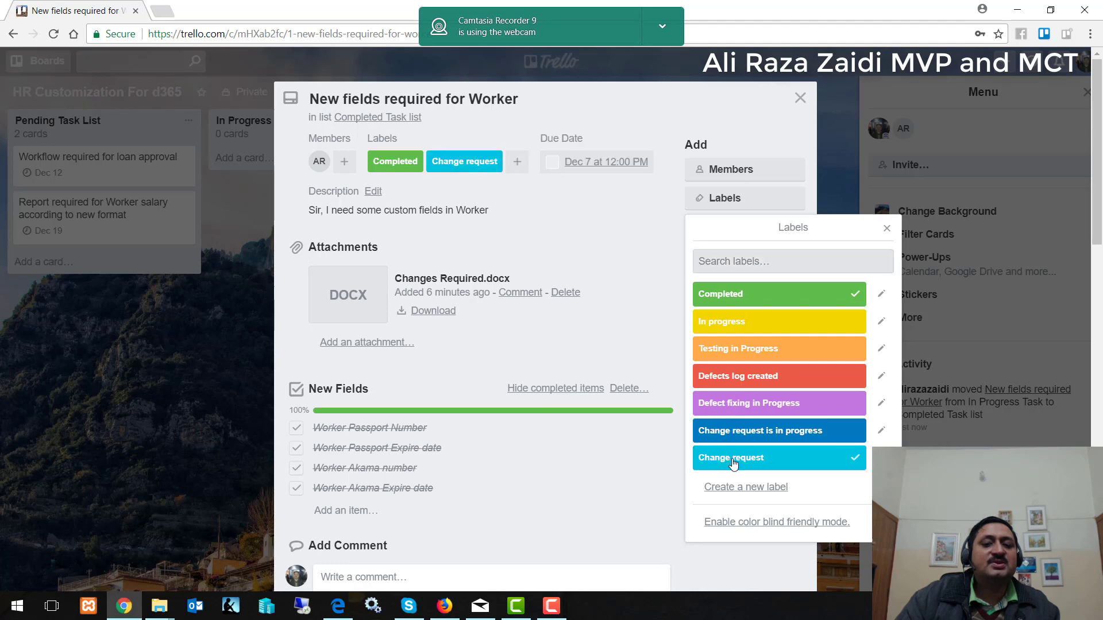
left_click(806, 305)
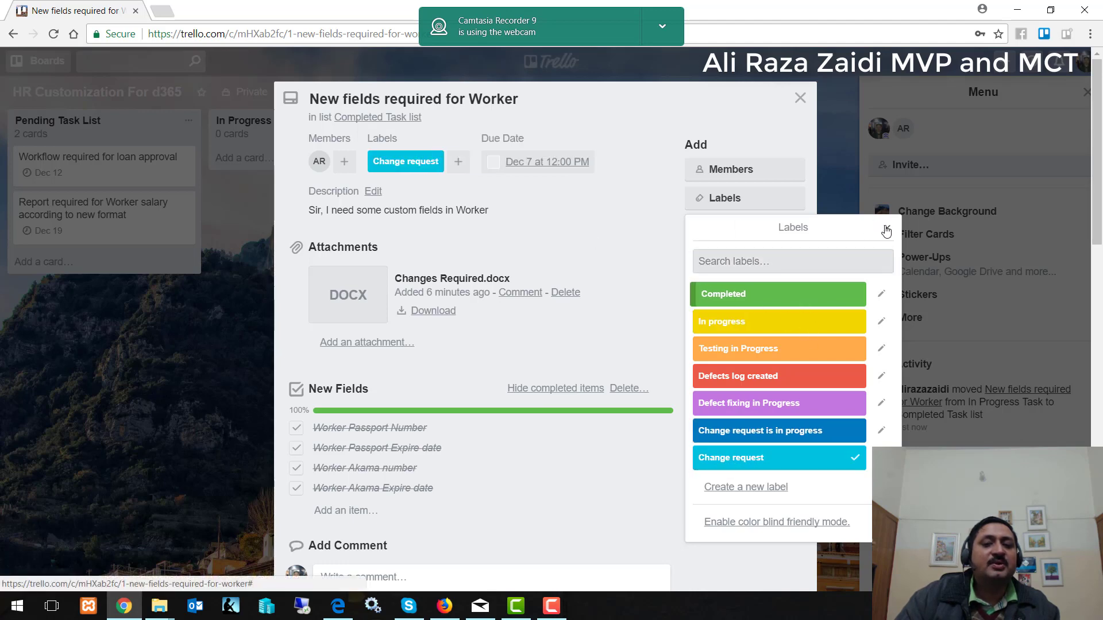
left_click(883, 228)
Add an empty checklist titled 'Change request' and drag the card toward Pending Task List.
left_click(741, 227)
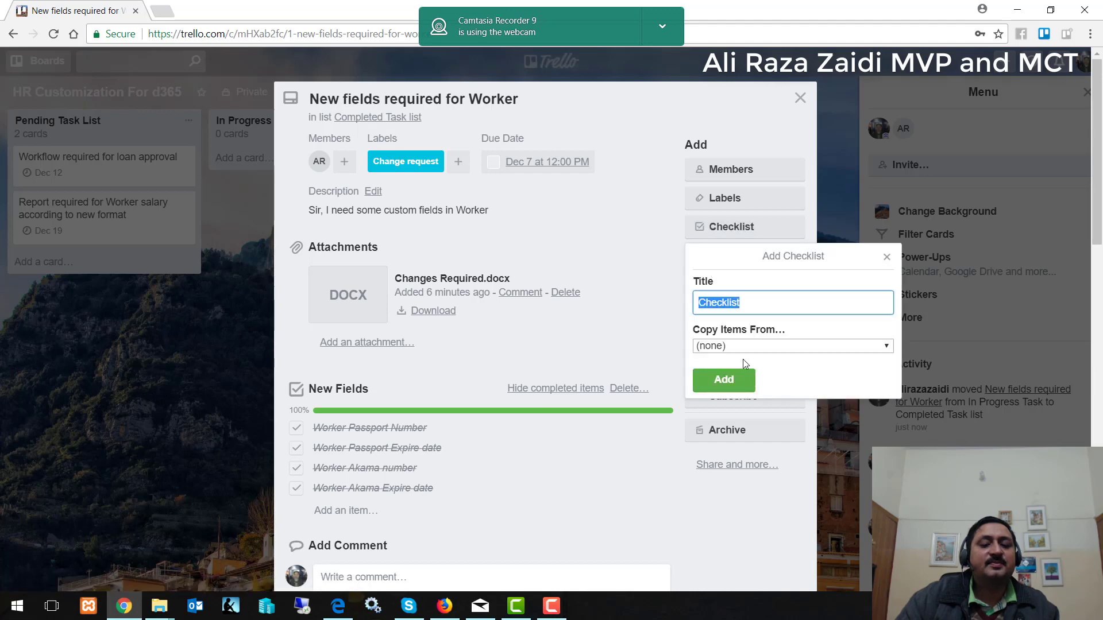
key("BackSpace")
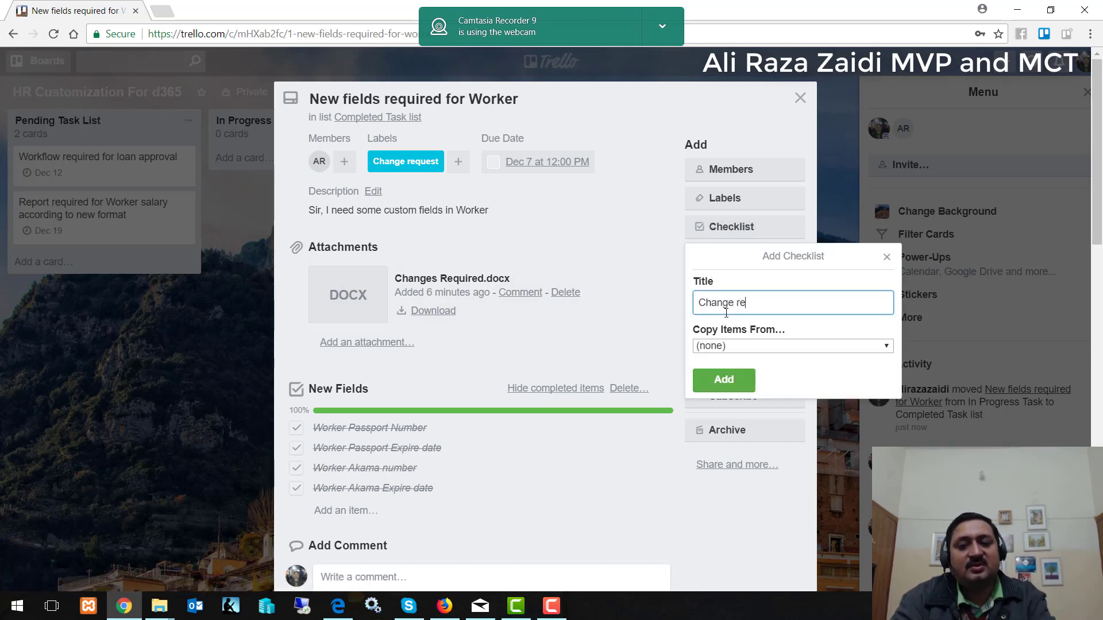
left_click(749, 372)
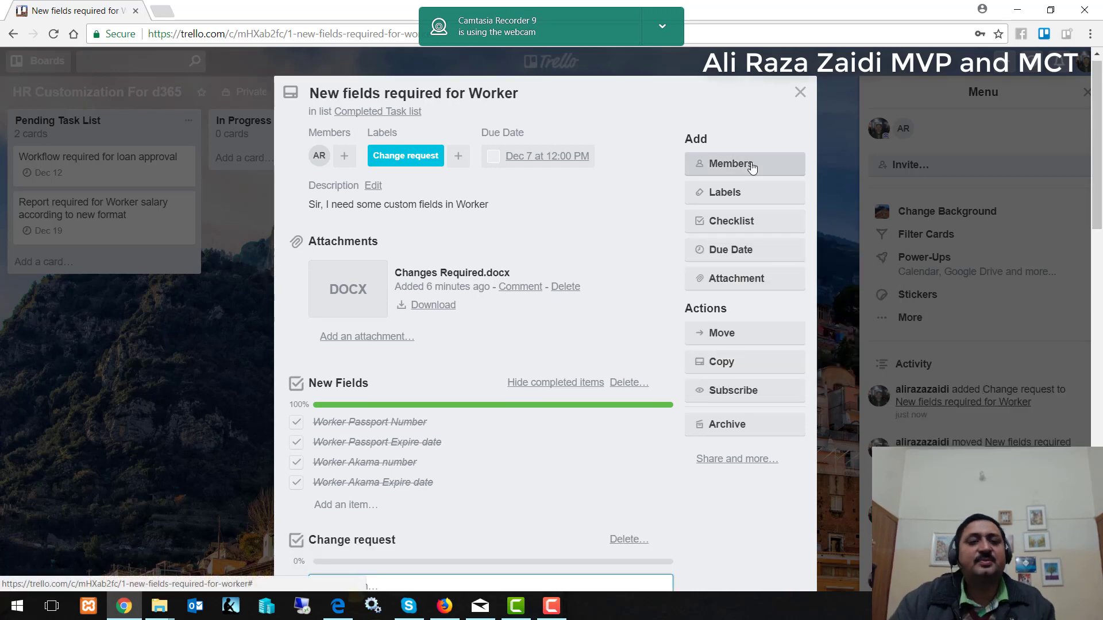
left_click(799, 92)
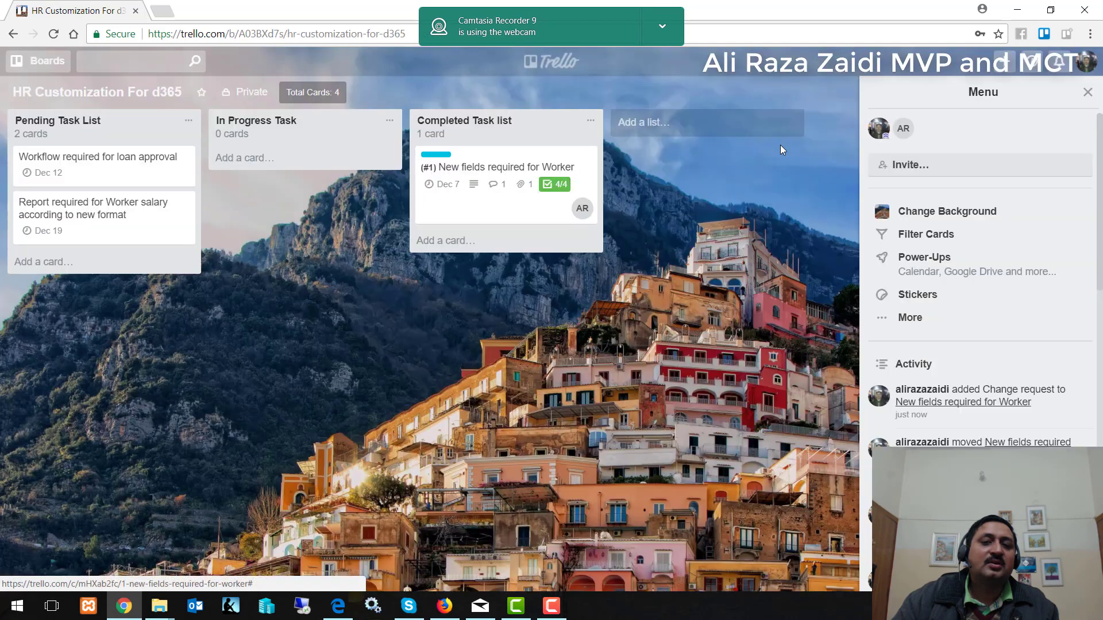
left_click_drag(525, 167, 86, 270)
Relabel the card in Pending as Change request is in progress and move it to In Progress Task.
left_click(80, 289)
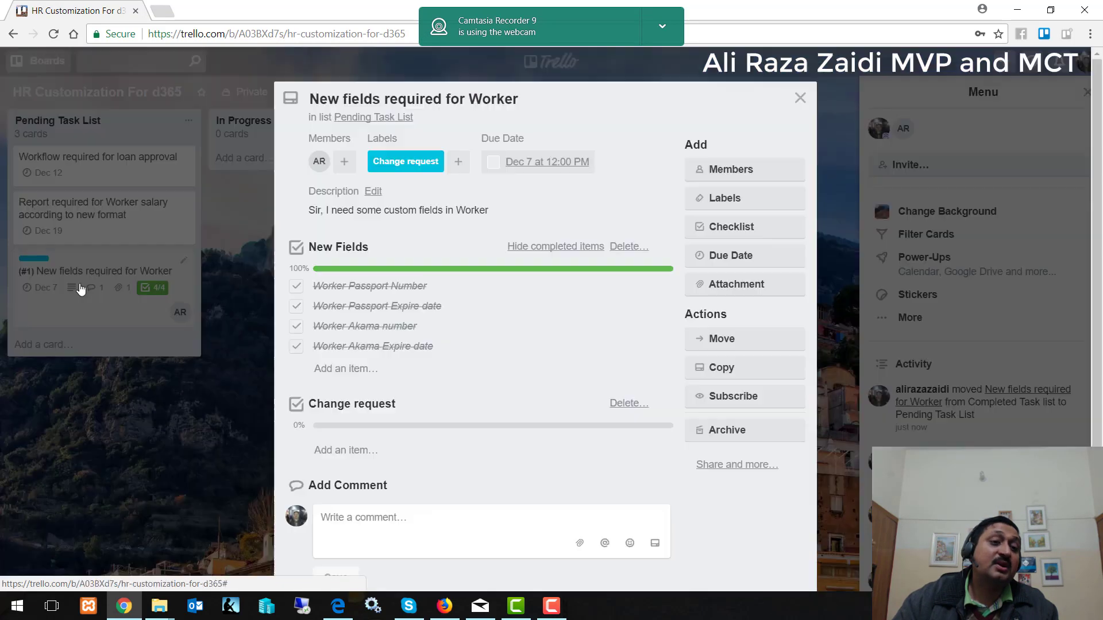
left_click(729, 198)
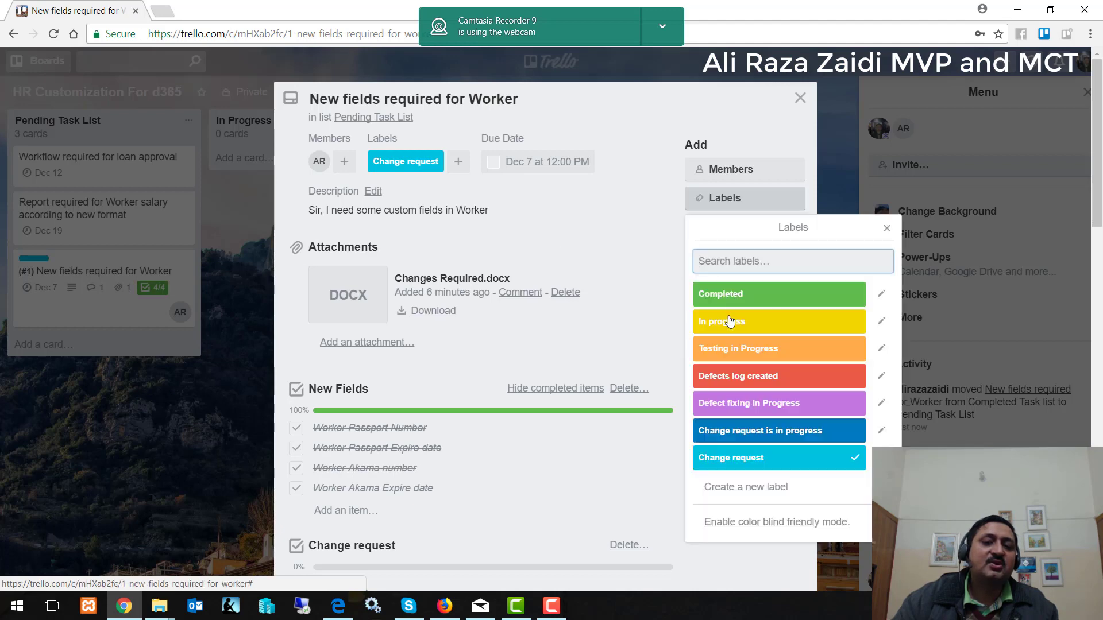
left_click(770, 430)
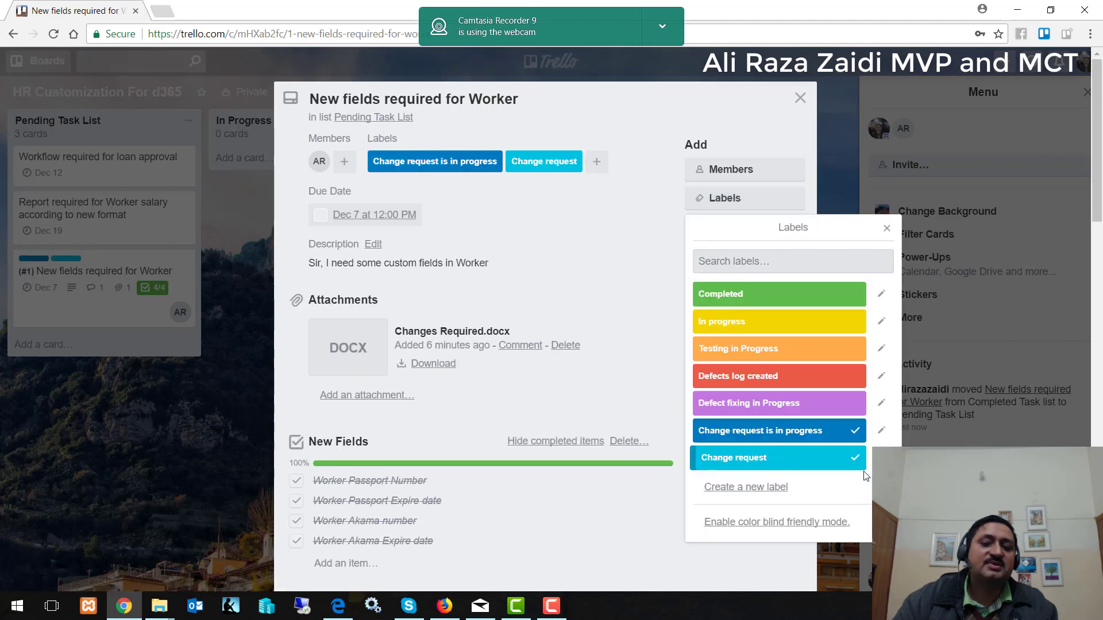
left_click(764, 458)
left_click(887, 229)
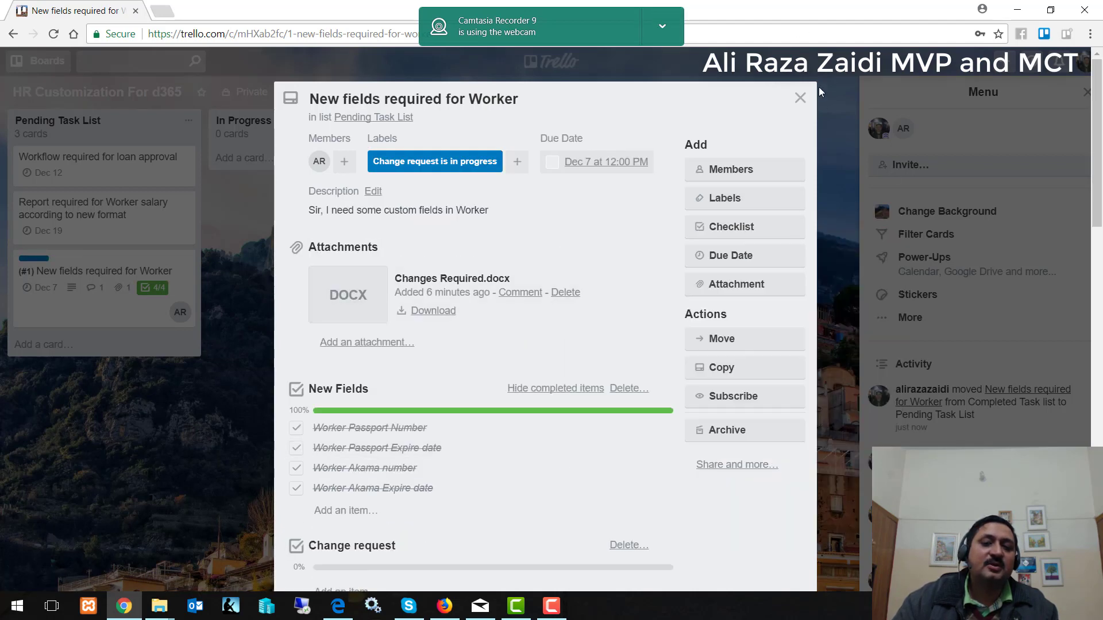
left_click(801, 98)
left_click_drag(51, 274, 296, 166)
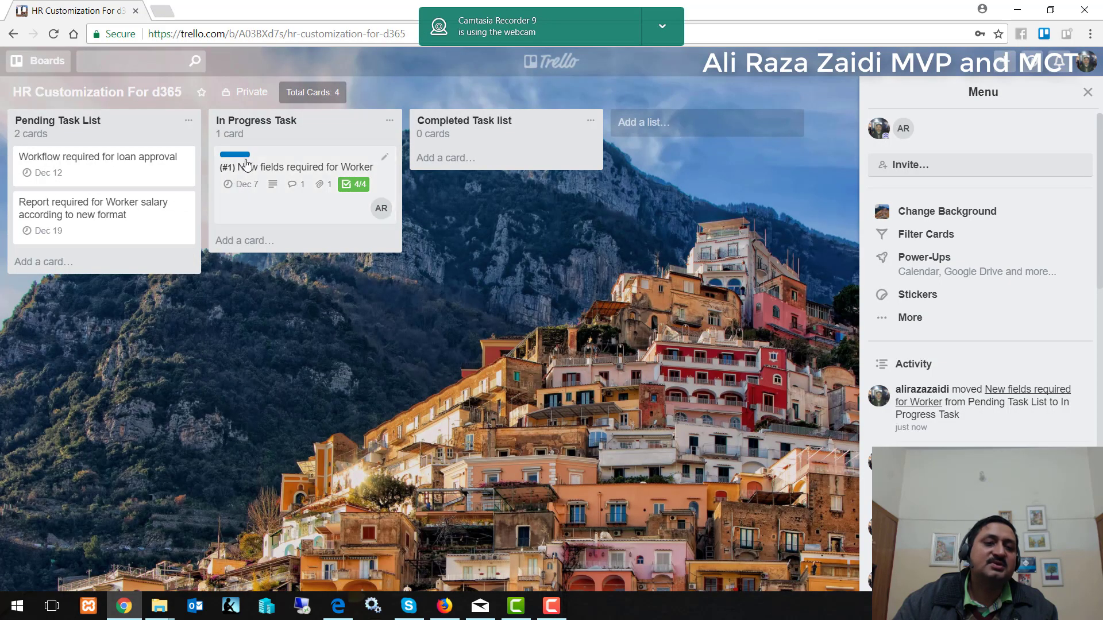
Replace the card's Change request is in progress label with the green Completed label.
left_click(247, 166)
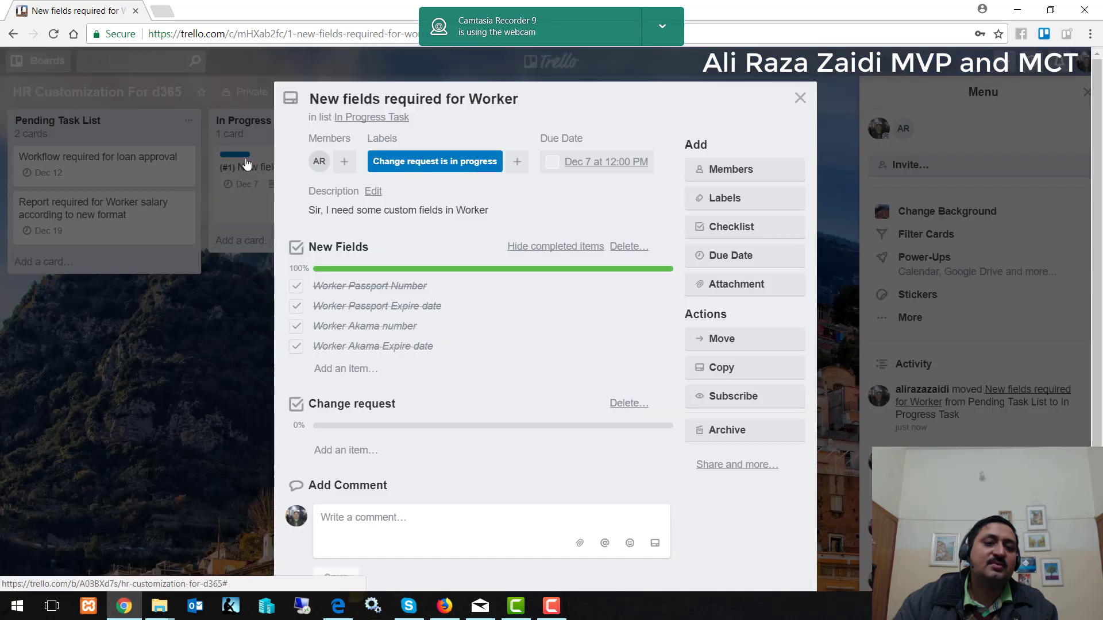
left_click(727, 199)
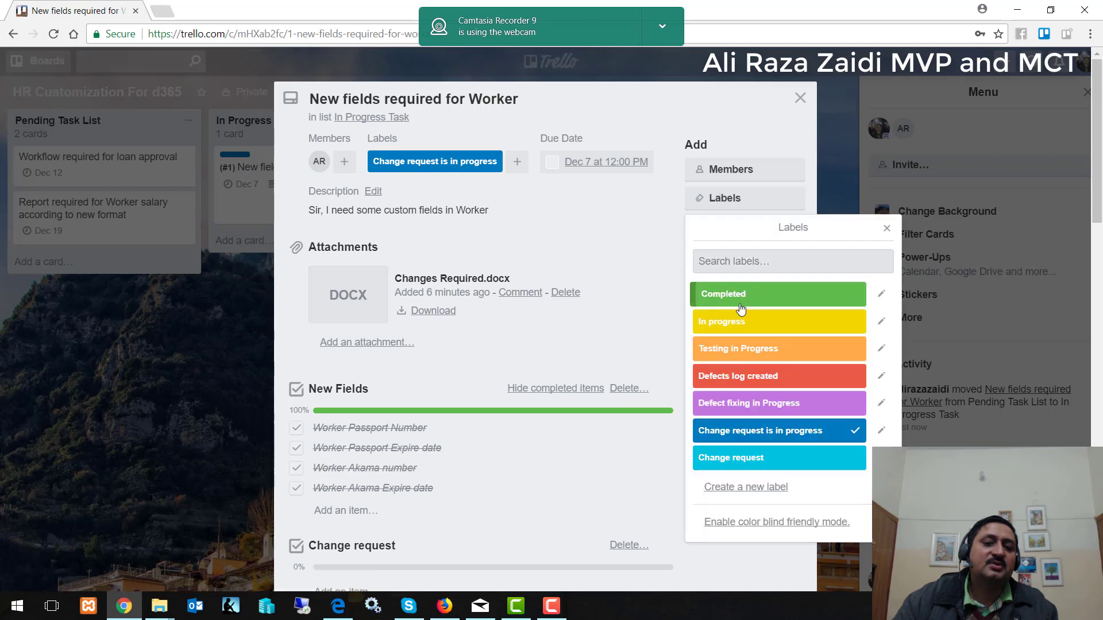
left_click(741, 309)
left_click(804, 432)
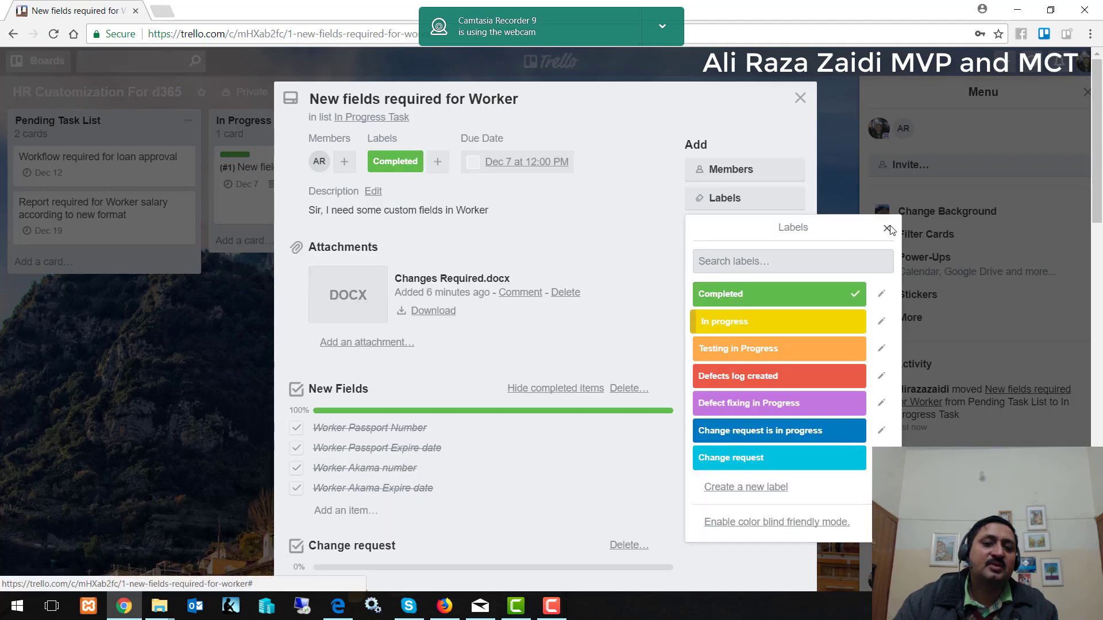
left_click(888, 229)
left_click(798, 99)
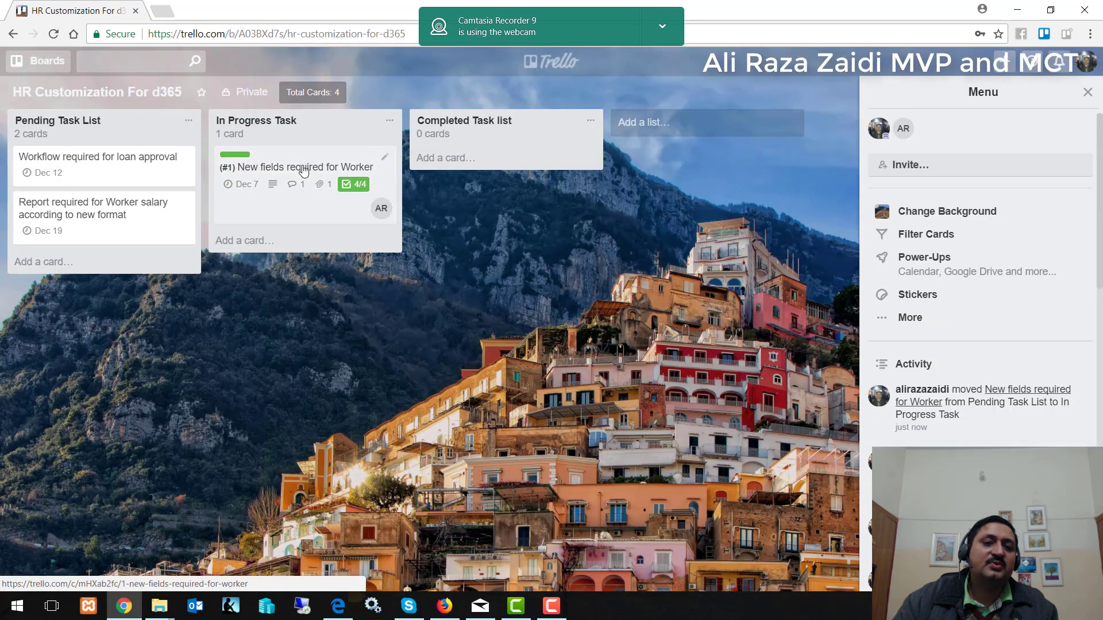
Drag the New fields required for Worker card from In Progress Task into Completed Task.
left_click_drag(303, 170, 551, 172)
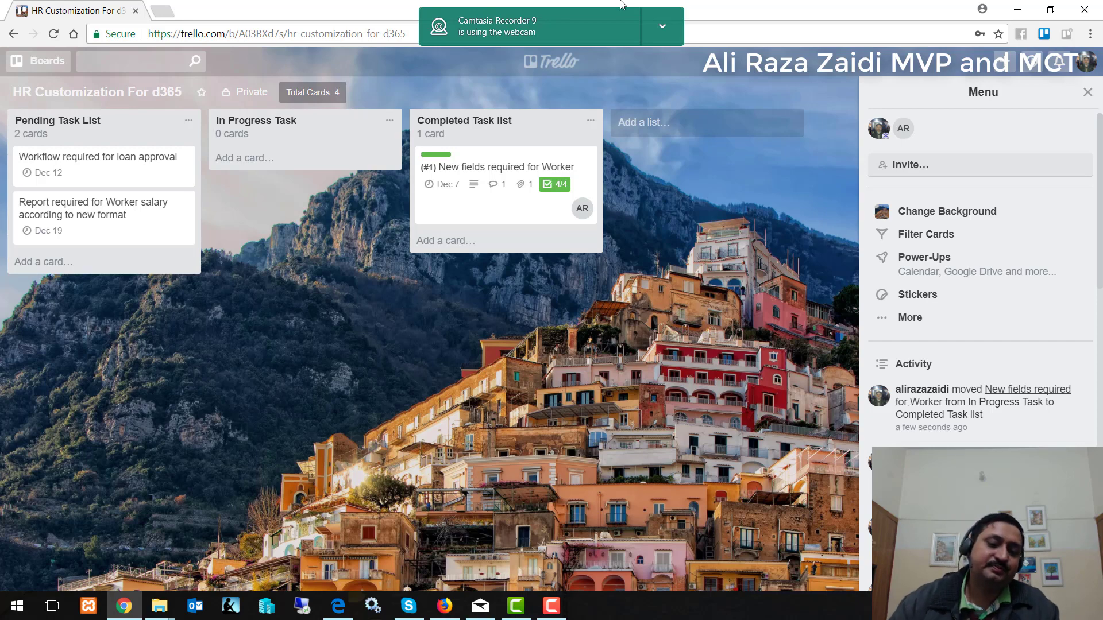
left_click(553, 615)
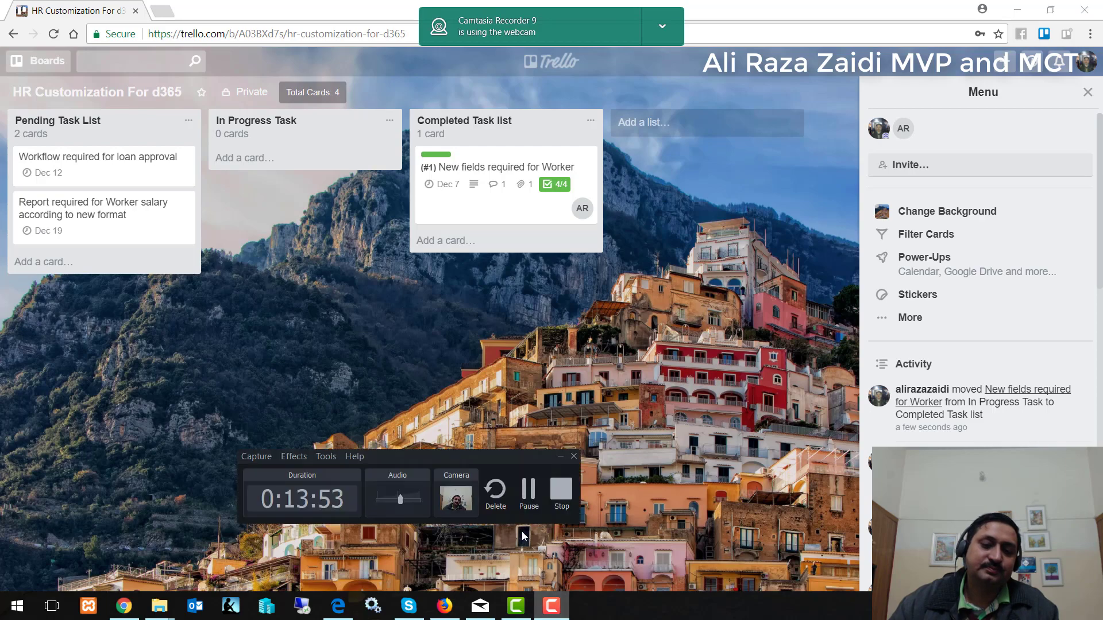